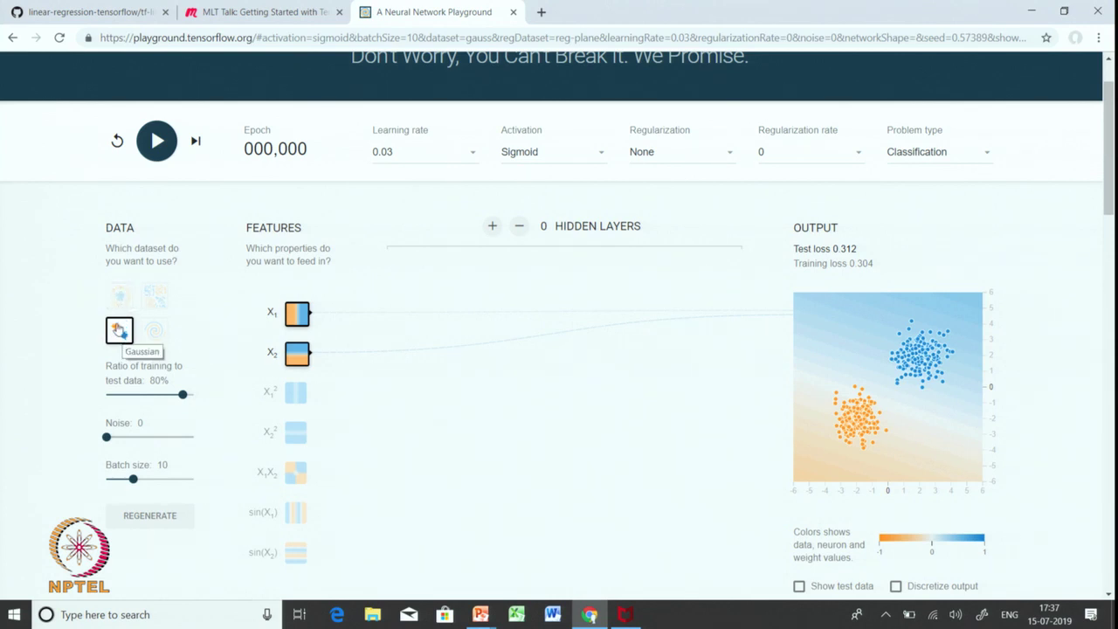
Try the circle, exclusive-or and spiral datasets in turn, and return to the Gaussian dataset.
{"action": "left_click", "coordinate": [120, 295]}
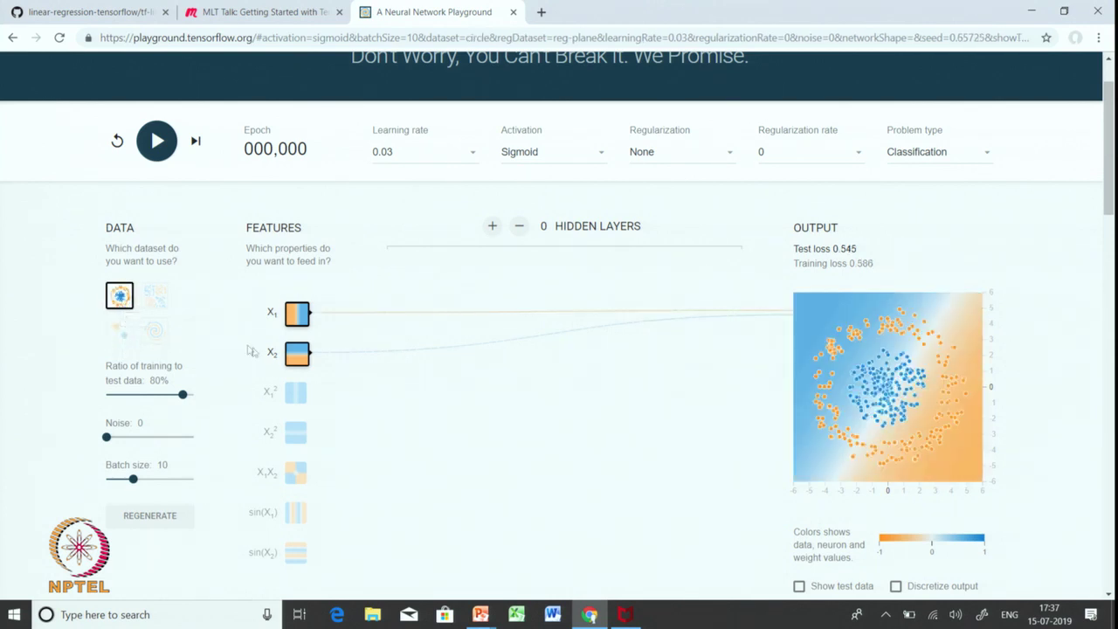
{"action": "left_click", "coordinate": [157, 302]}
{"action": "left_click", "coordinate": [128, 302]}
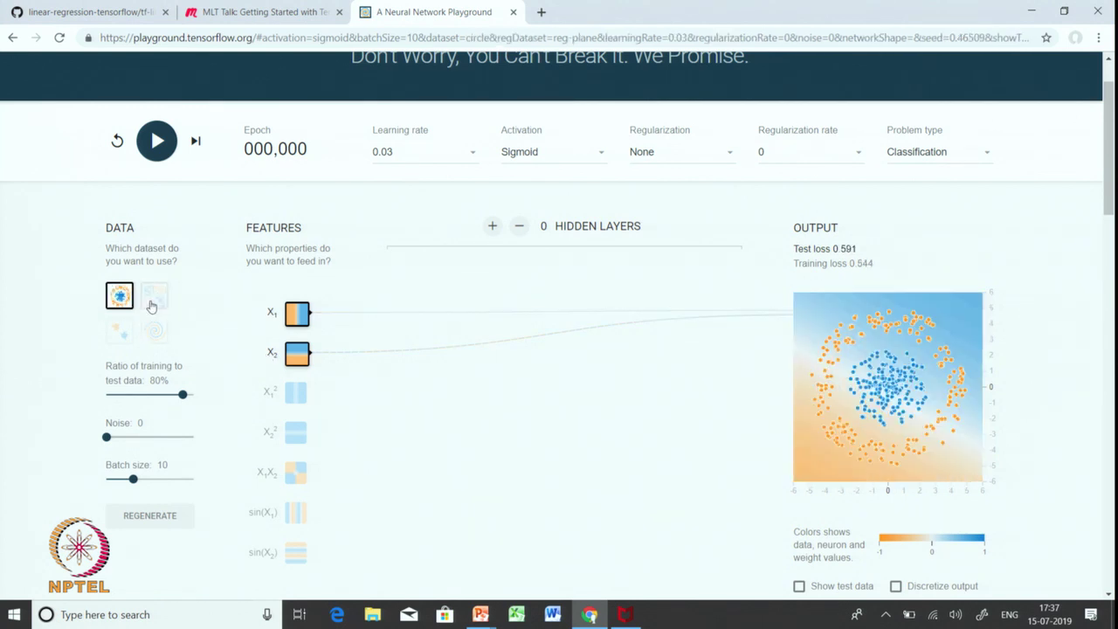
{"action": "left_click", "coordinate": [151, 305]}
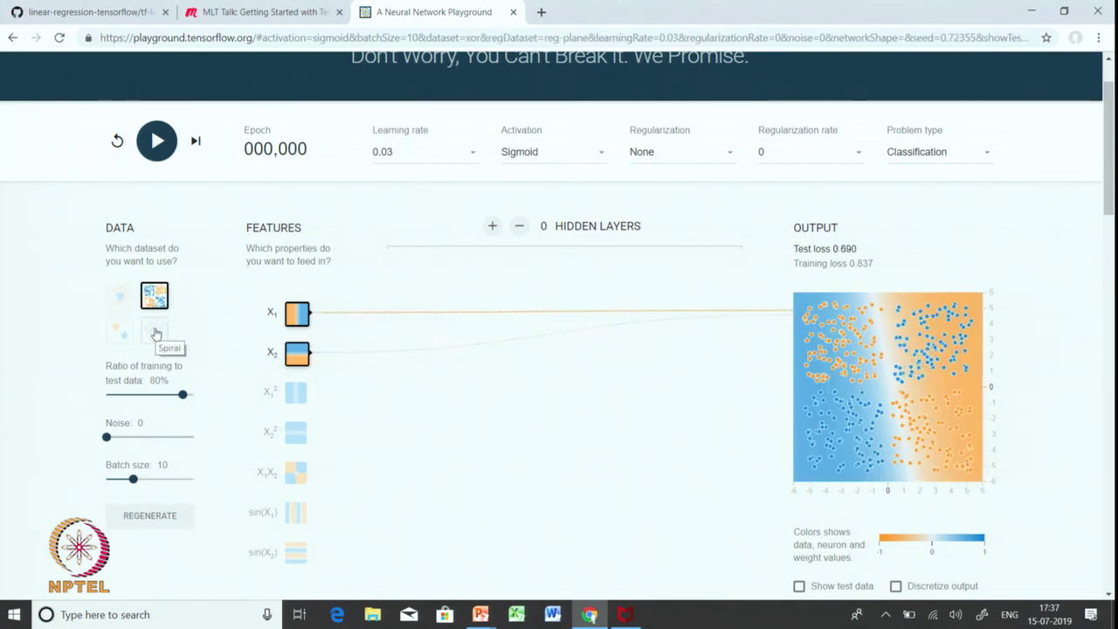
{"action": "left_click", "coordinate": [155, 333]}
{"action": "left_click", "coordinate": [125, 306]}
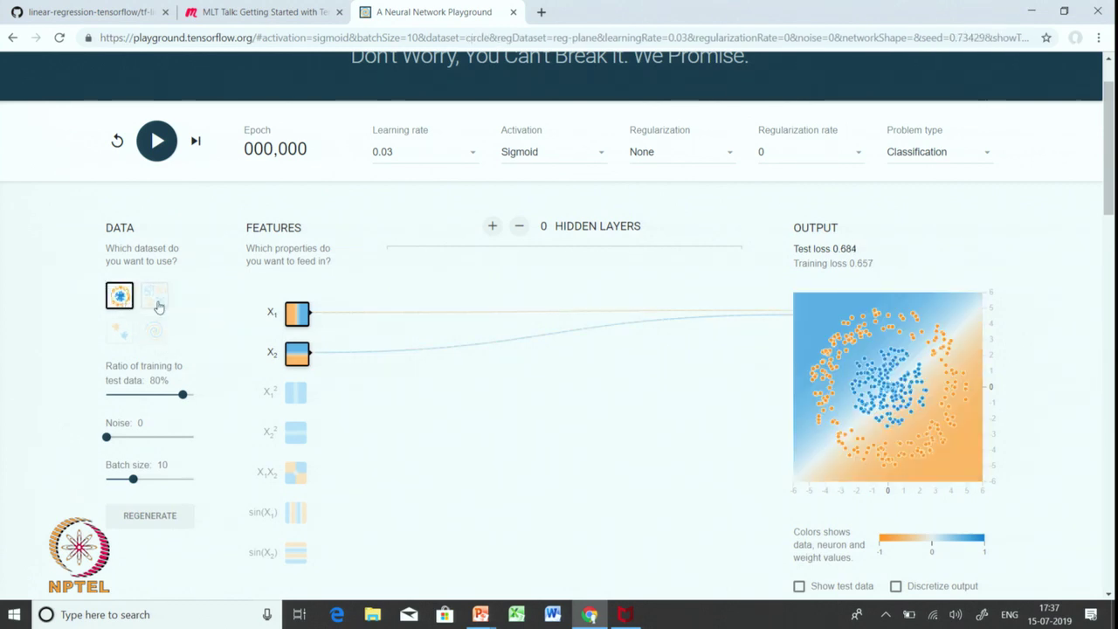
{"action": "left_click", "coordinate": [158, 304]}
{"action": "double_click", "coordinate": [155, 329]}
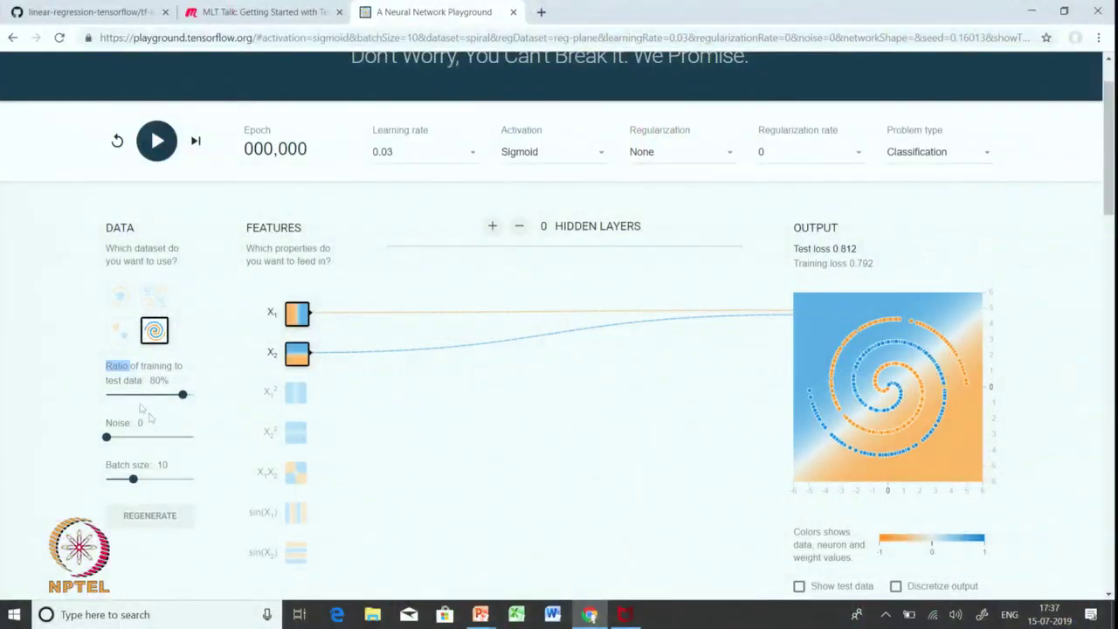
{"action": "left_click", "coordinate": [120, 330]}
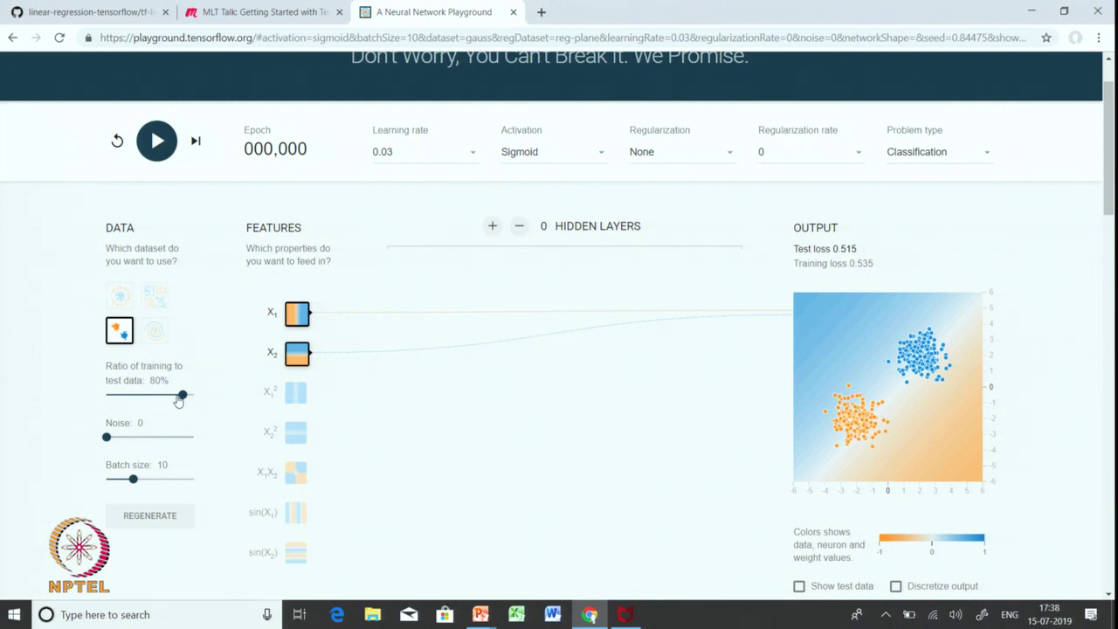
Set the ratio of training to test data to 70%.
{"action": "mouse_move", "coordinate": [181, 396]}
{"action": "left_mouse_down"}
{"action": "mouse_move", "coordinate": [107, 397]}
{"action": "mouse_move", "coordinate": [171, 397]}
{"action": "left_mouse_up"}
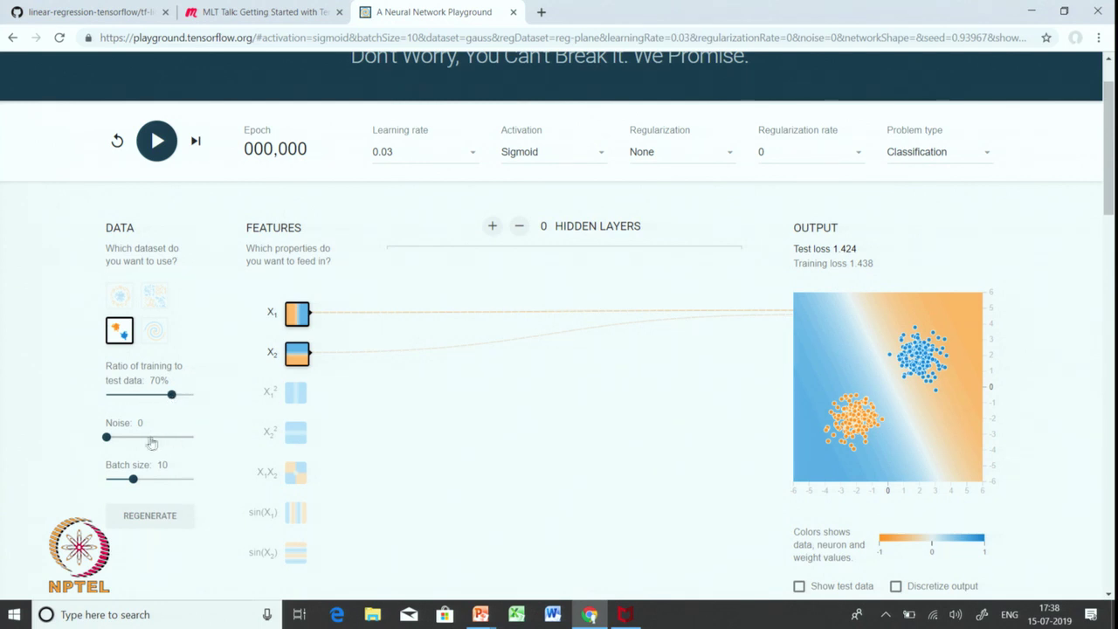
Try noise levels of 45, 50 and 5 on the Gaussian data, and return the noise to 0.
{"action": "left_click", "coordinate": [108, 438]}
{"action": "left_click_drag", "start_coordinate": [107, 439], "coordinate": [184, 439]}
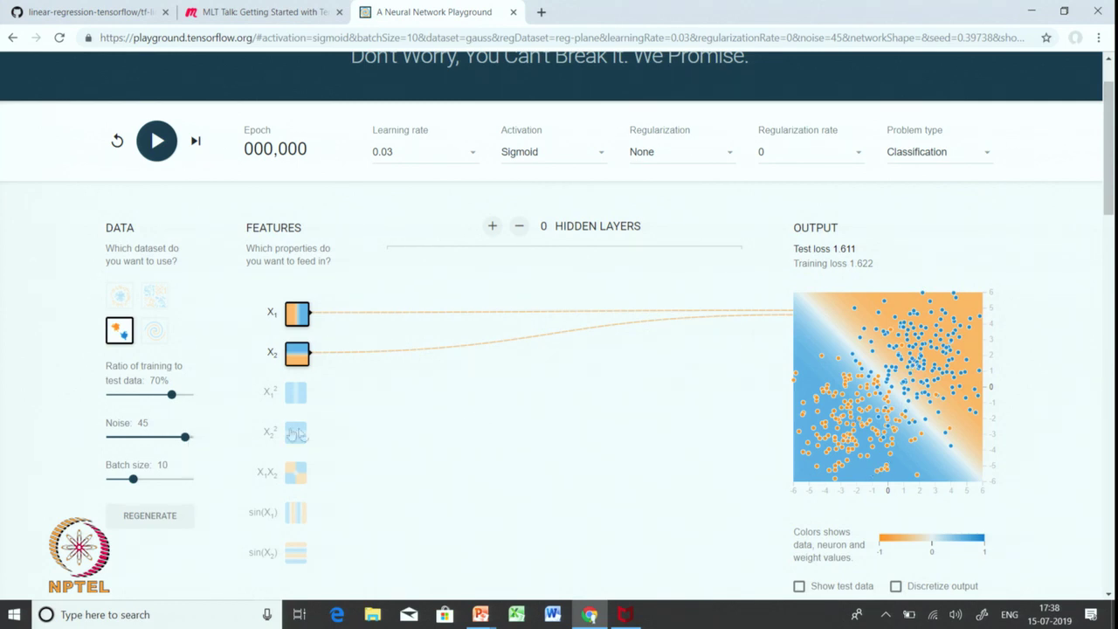
{"action": "left_click_drag", "start_coordinate": [208, 440], "coordinate": [210, 442]}
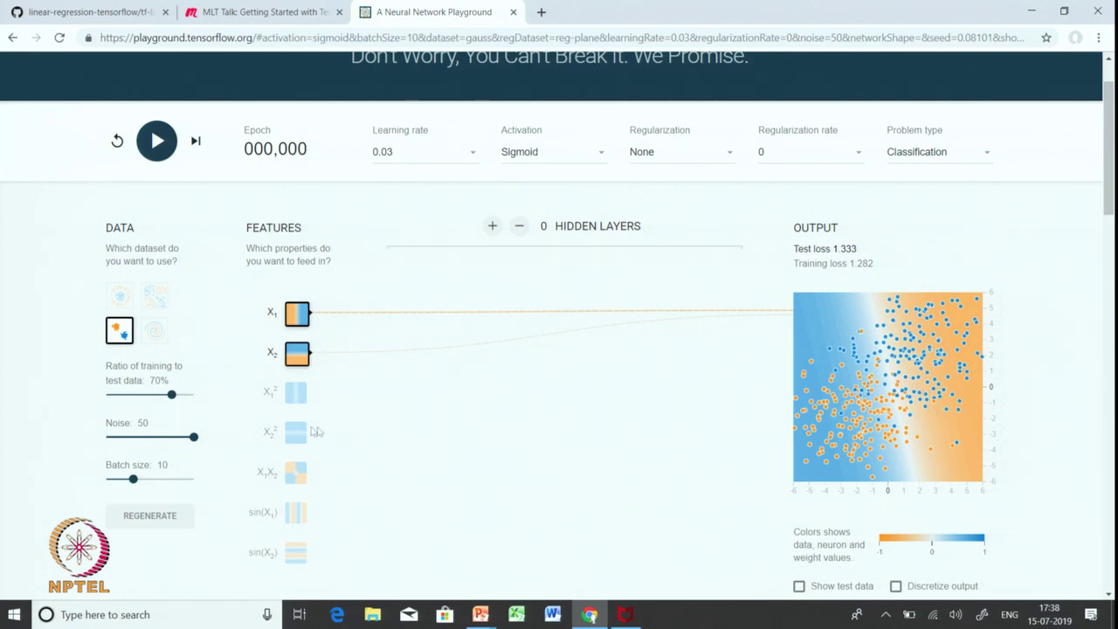
{"action": "left_click", "coordinate": [118, 440]}
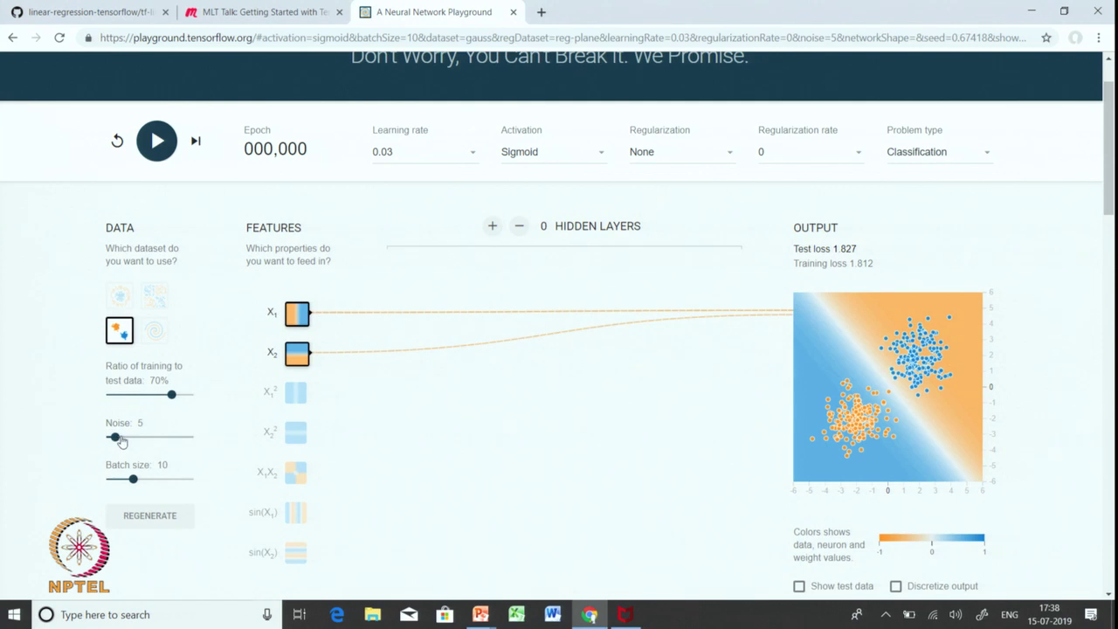
{"action": "left_click_drag", "start_coordinate": [116, 443], "coordinate": [106, 439]}
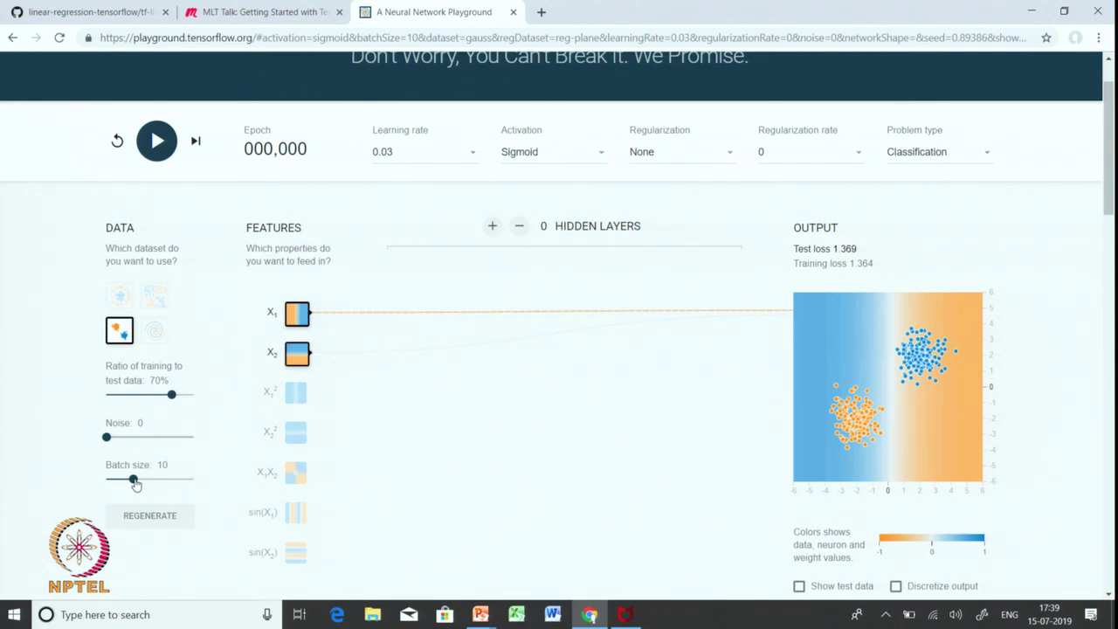
Set the batch size to 16 and regenerate the Gaussian data.
{"action": "mouse_move", "coordinate": [135, 485]}
{"action": "left_mouse_down"}
{"action": "mouse_move", "coordinate": [181, 483]}
{"action": "mouse_move", "coordinate": [119, 481]}
{"action": "mouse_move", "coordinate": [151, 480]}
{"action": "left_mouse_up"}
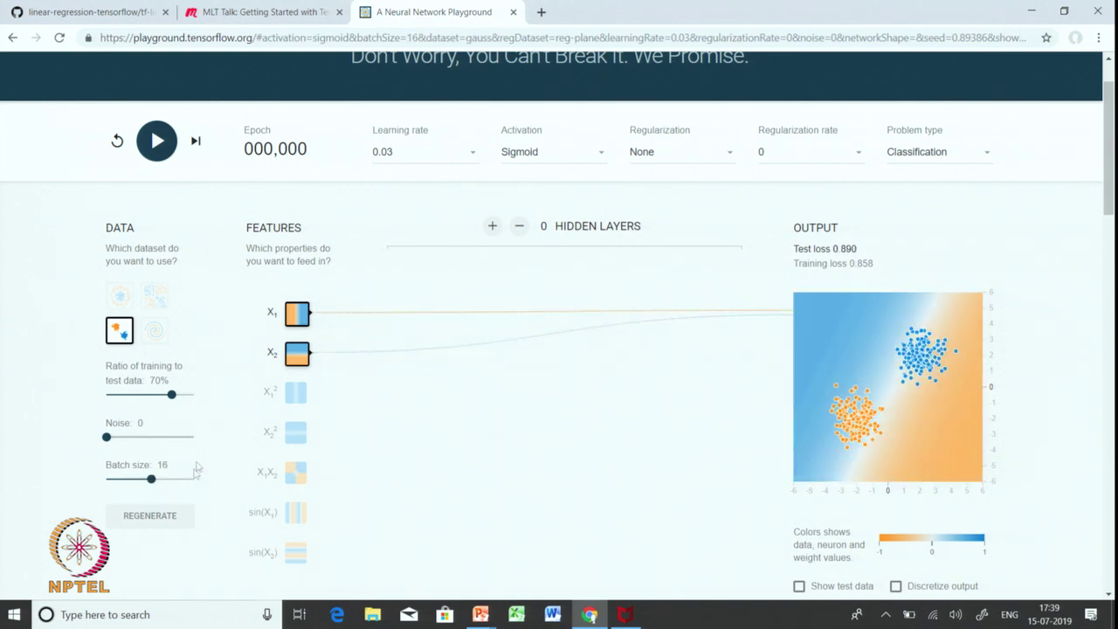
{"action": "left_click", "coordinate": [145, 522]}
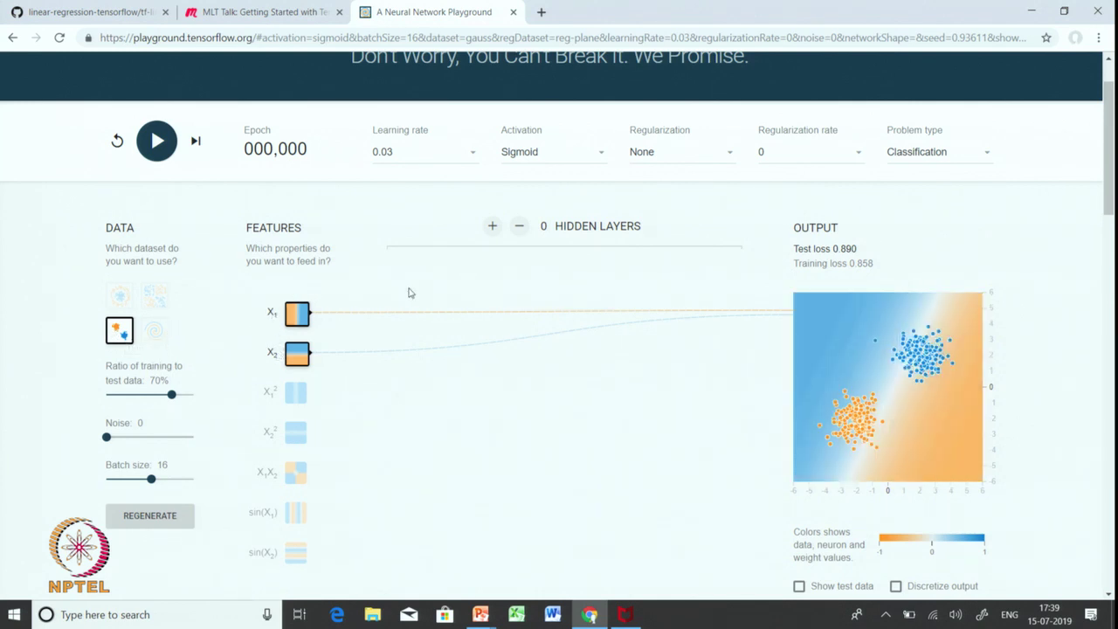
Review the available choices for the regularization type, regularization rate and problem type.
{"action": "mouse_move", "coordinate": [732, 339]}
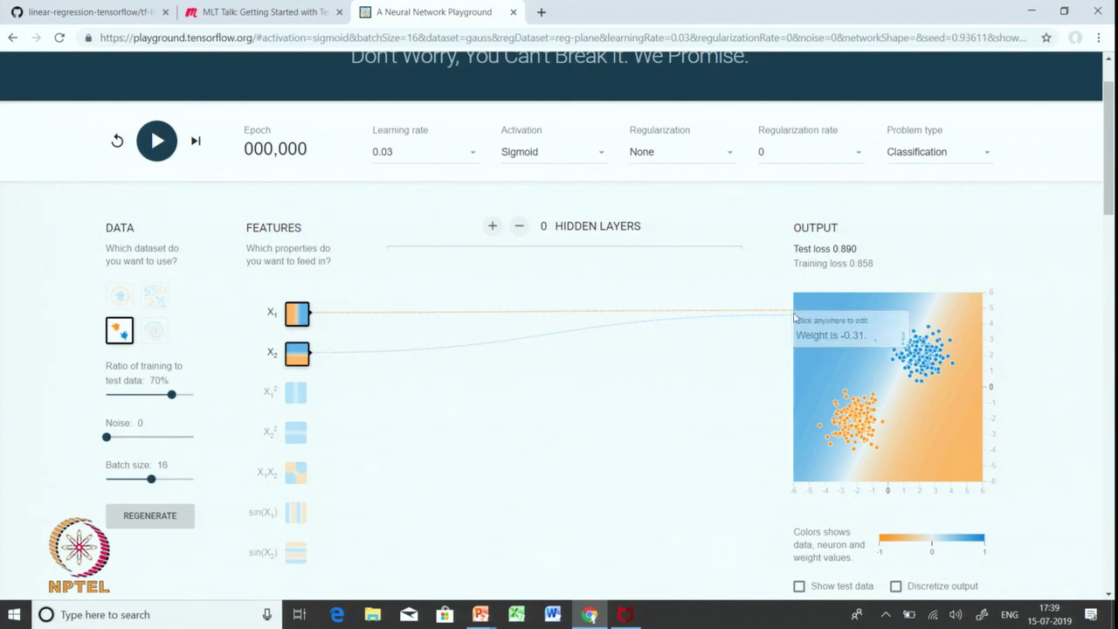
{"action": "mouse_move", "coordinate": [787, 320]}
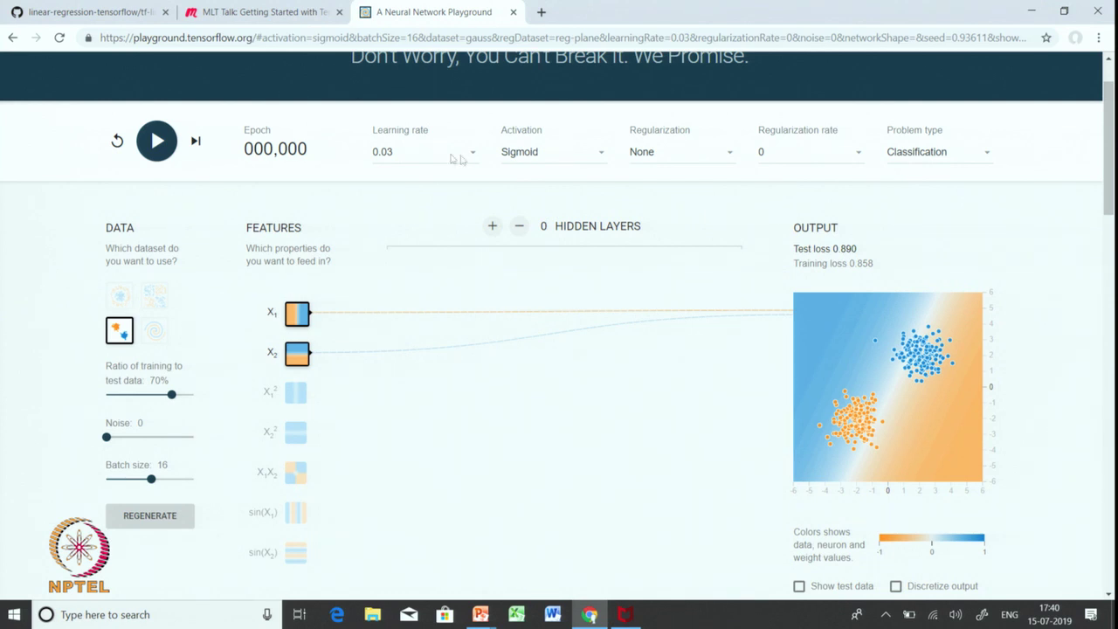
{"action": "left_click", "coordinate": [683, 155]}
{"action": "left_click", "coordinate": [682, 154]}
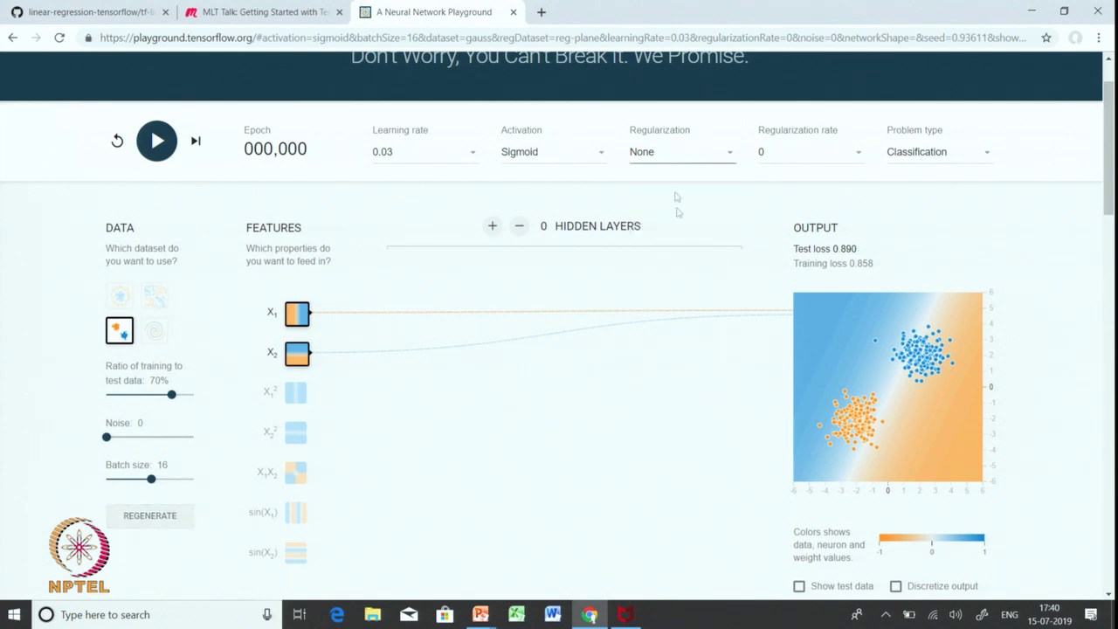
{"action": "left_click", "coordinate": [657, 161]}
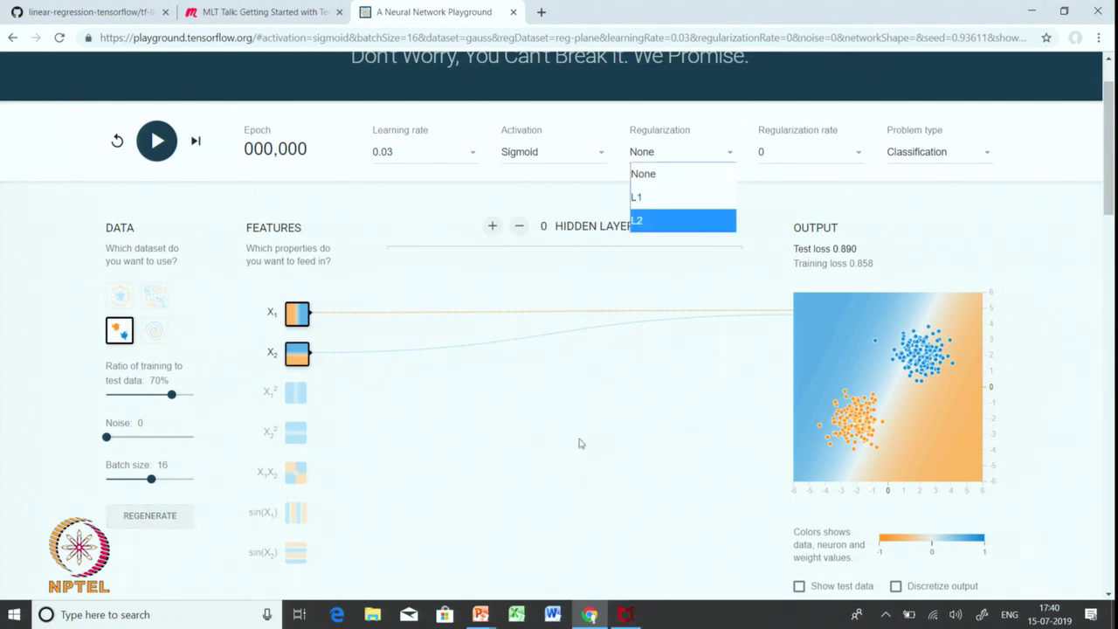
{"action": "left_click", "coordinate": [806, 154]}
{"action": "left_click", "coordinate": [805, 153]}
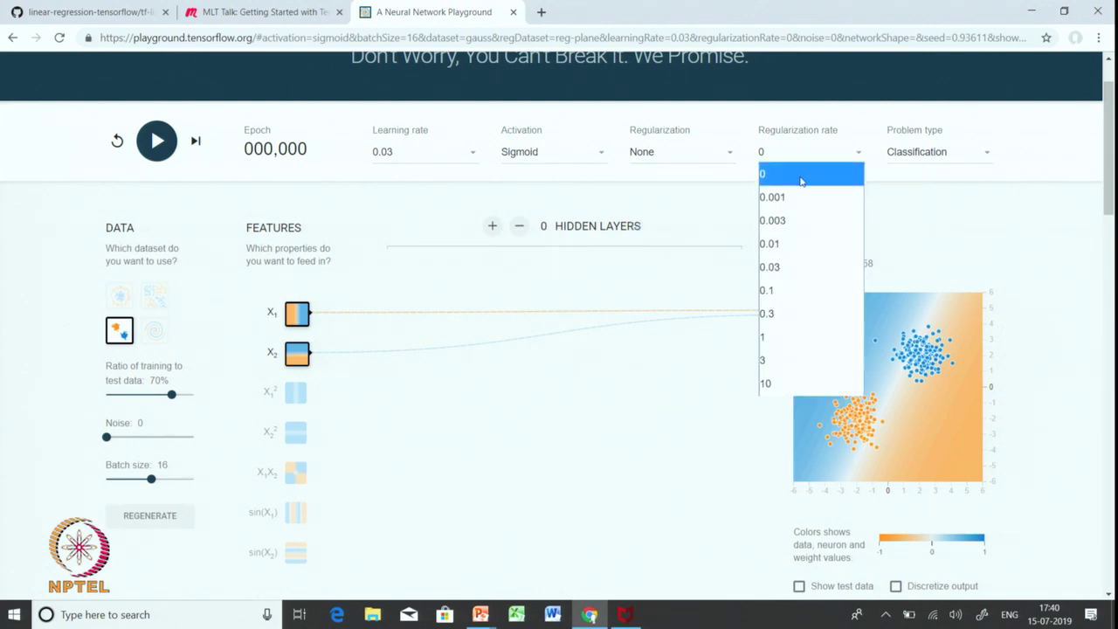
{"action": "left_click", "coordinate": [802, 174]}
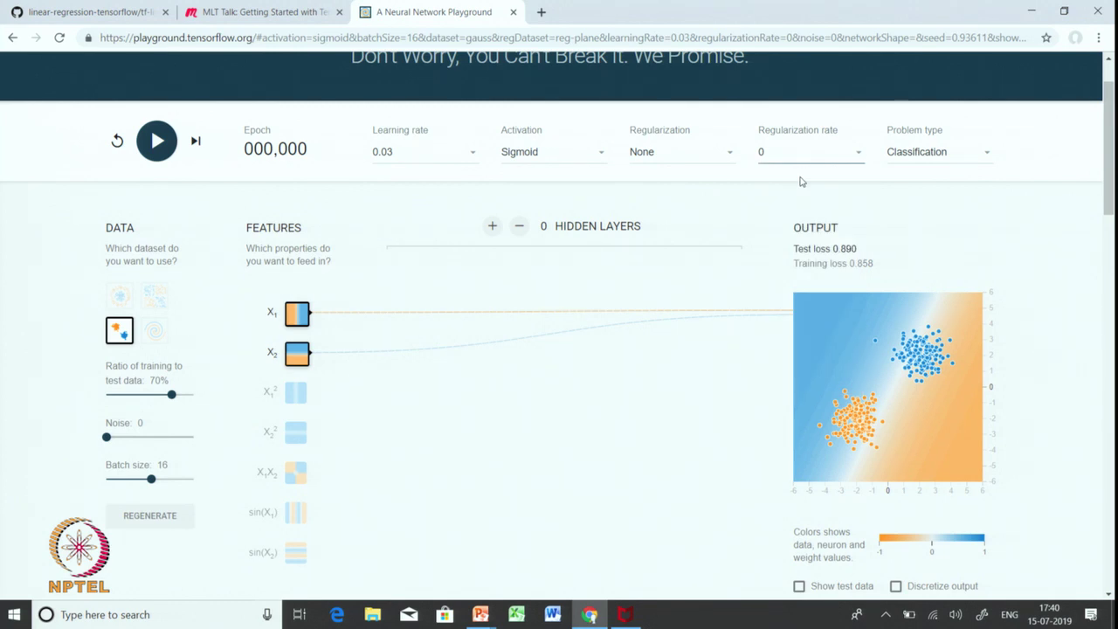
{"action": "left_click", "coordinate": [931, 153]}
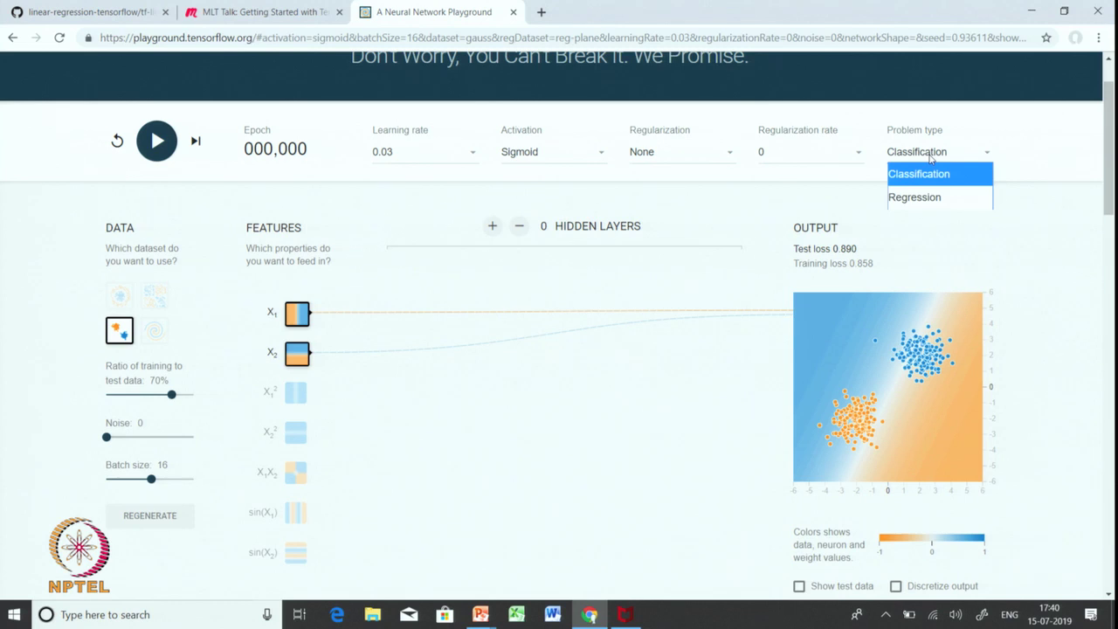
{"action": "left_click", "coordinate": [932, 157]}
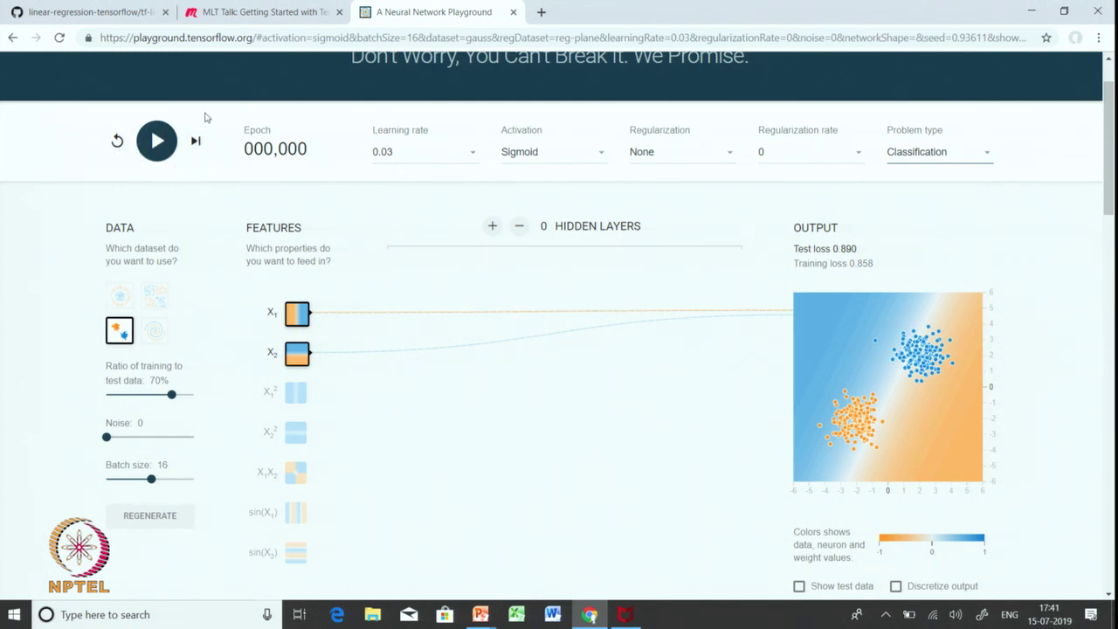
Run the training continuously for about 76 epochs, pause it, and reset the network.
{"action": "left_click", "coordinate": [158, 155]}
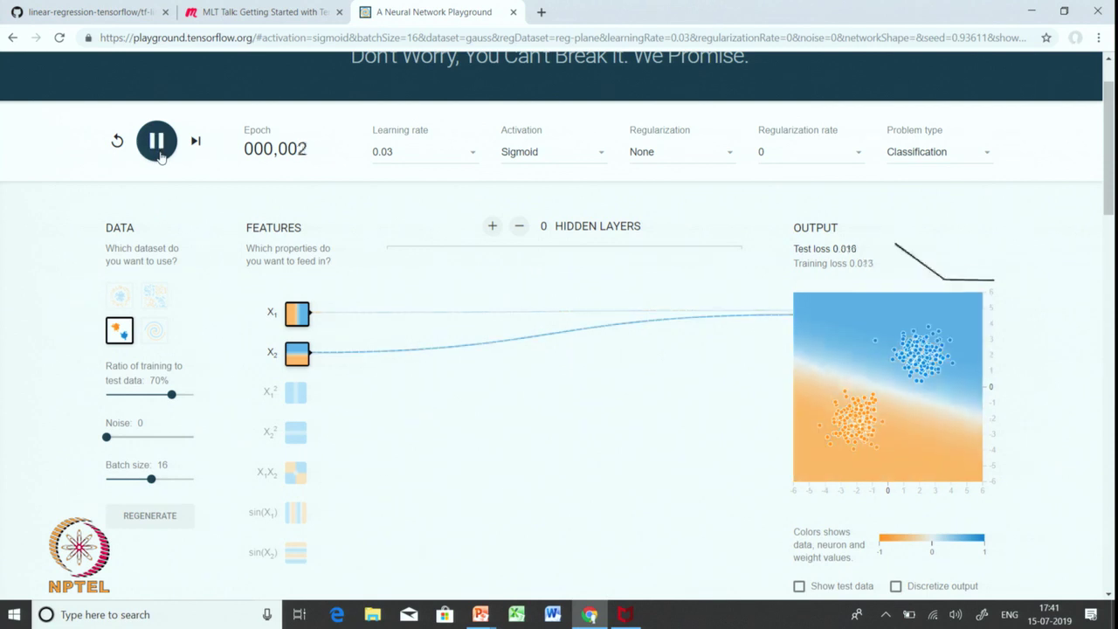
{"action": "left_click", "coordinate": [158, 150]}
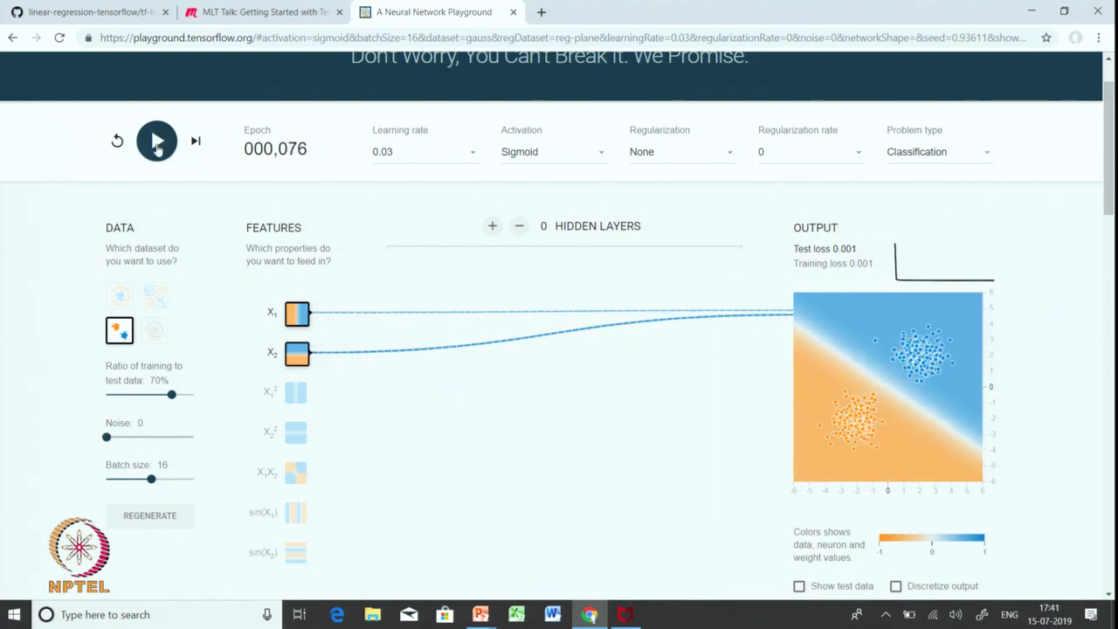
{"action": "left_click", "coordinate": [120, 146]}
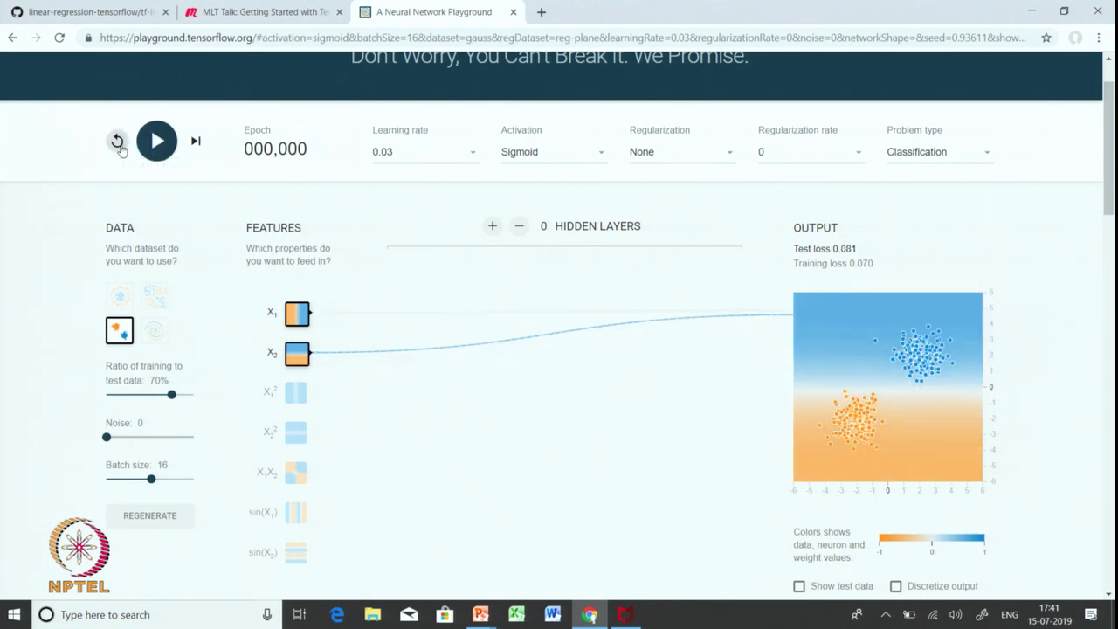
Advance the training one epoch at a time for three epochs, and reset the network.
{"action": "left_click", "coordinate": [195, 143]}
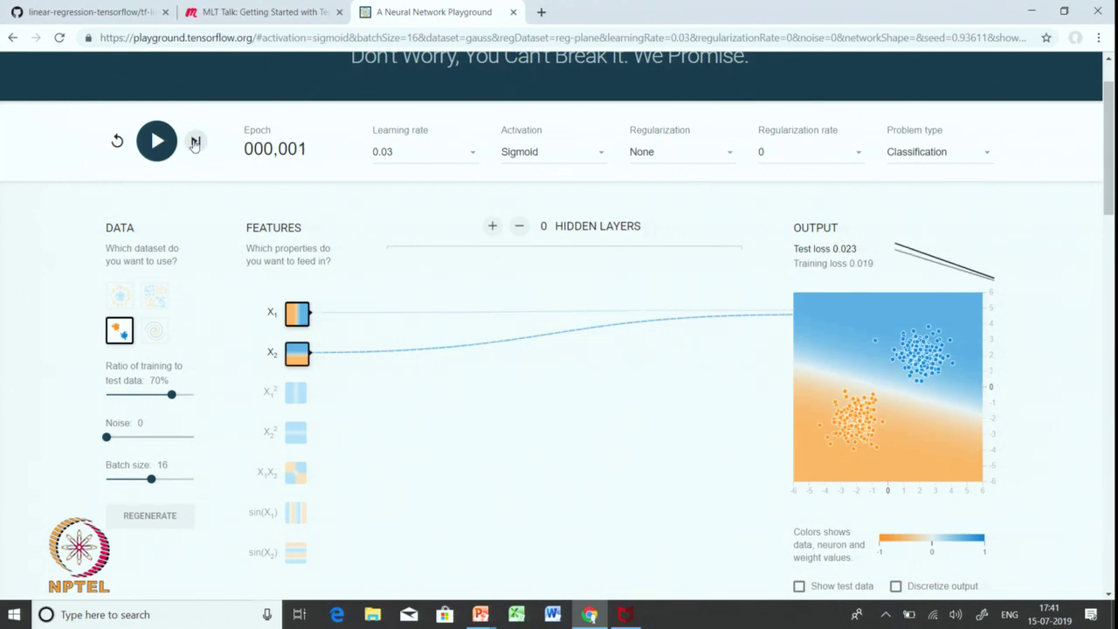
{"action": "left_click", "coordinate": [195, 142]}
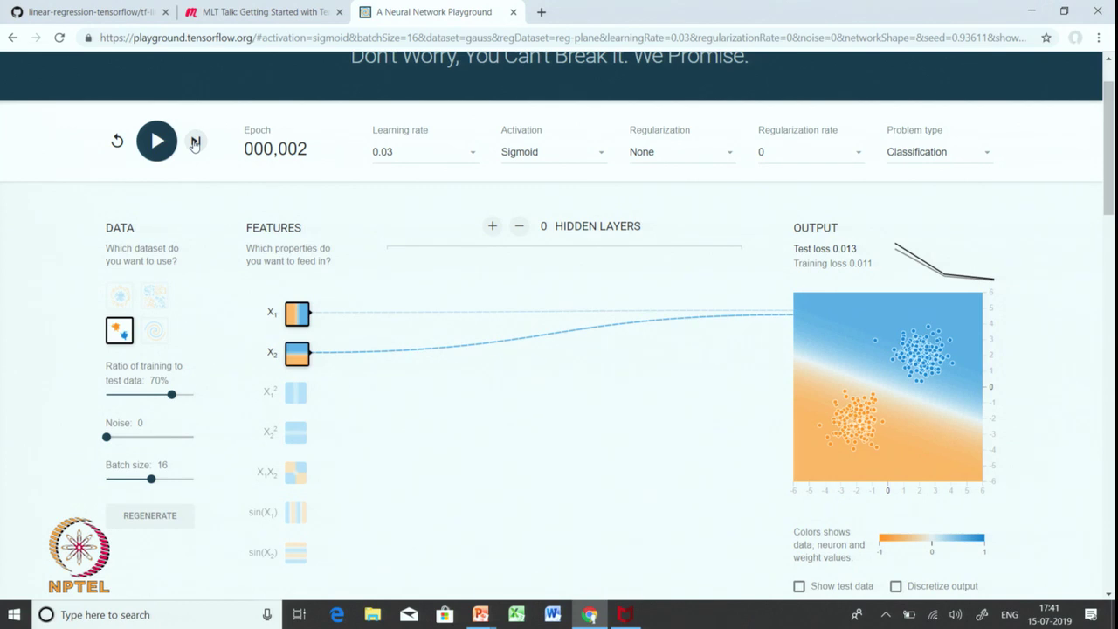
{"action": "left_click", "coordinate": [195, 143]}
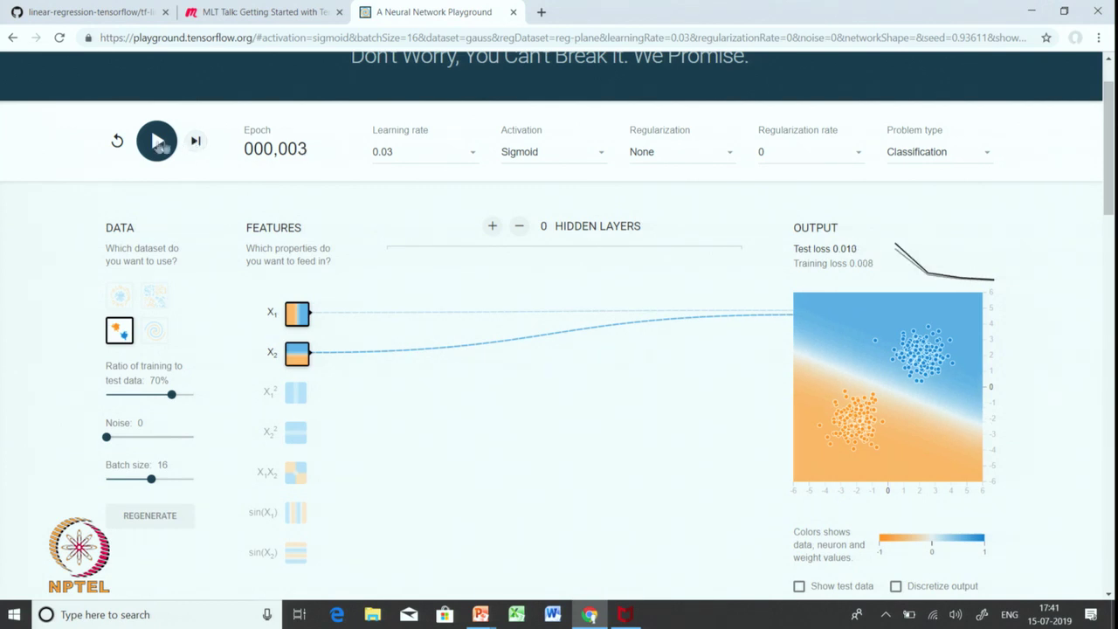
{"action": "left_click", "coordinate": [118, 142]}
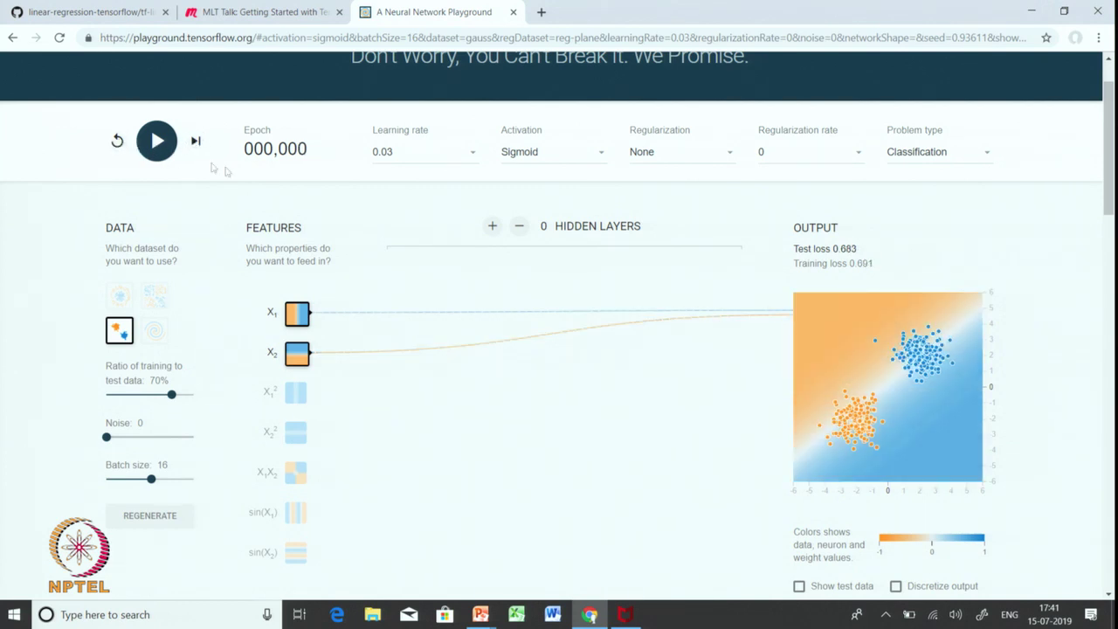
Review the available values for the learning rate, regularization type and regularization rate.
{"action": "scroll", "coordinate": [534, 352], "scroll_direction": "down", "scroll_amount": 1}
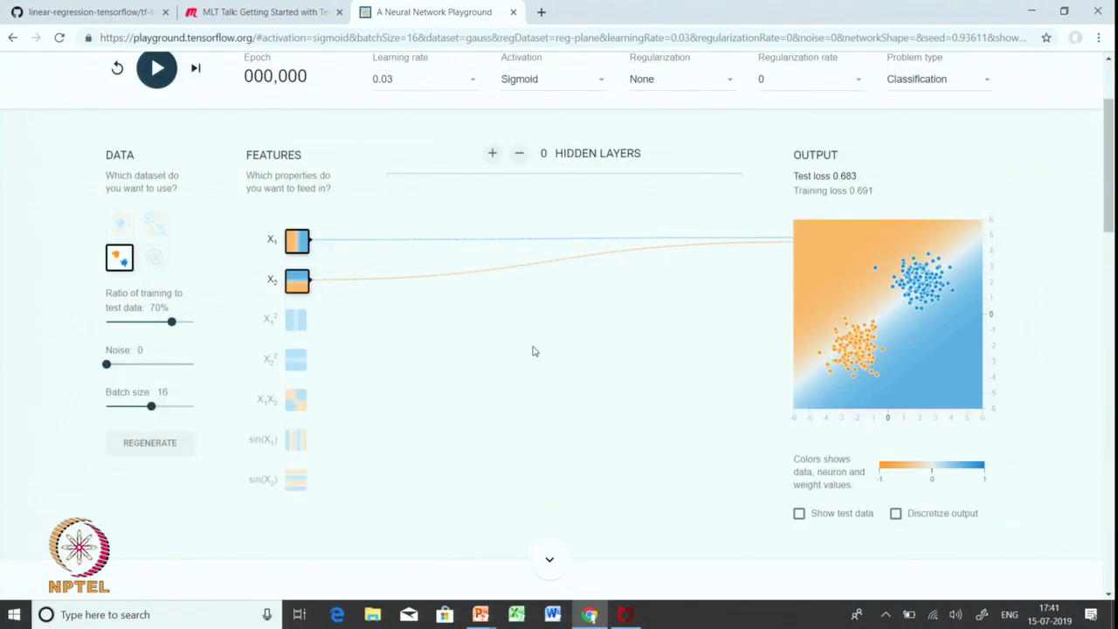
{"action": "scroll", "coordinate": [535, 351], "scroll_direction": "up", "scroll_amount": 1}
{"action": "mouse_move", "coordinate": [323, 321]}
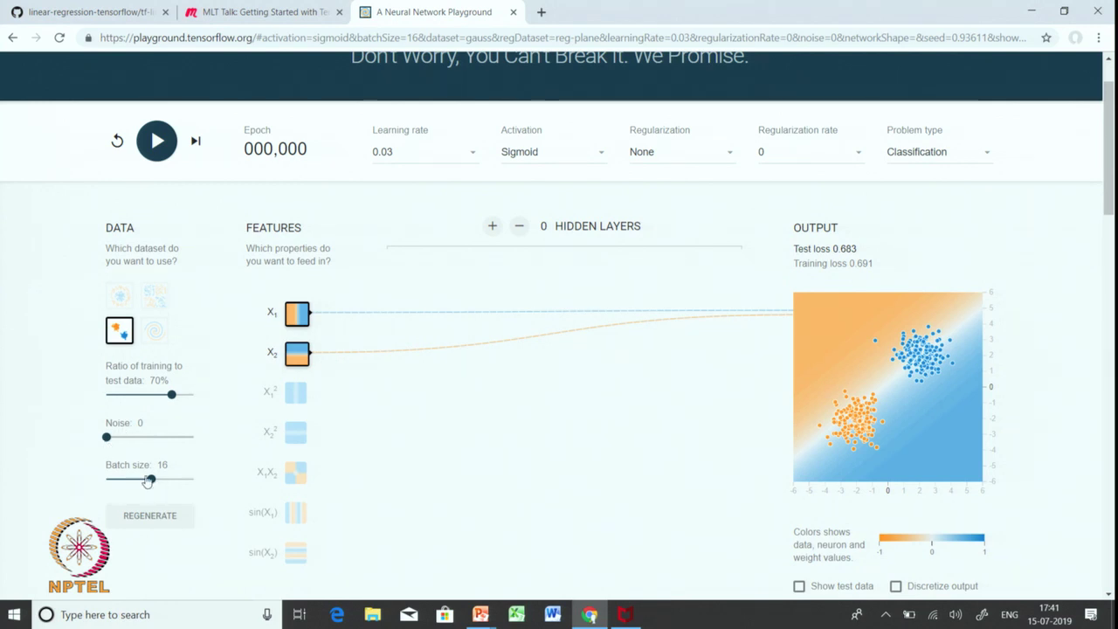
{"action": "left_click", "coordinate": [402, 157]}
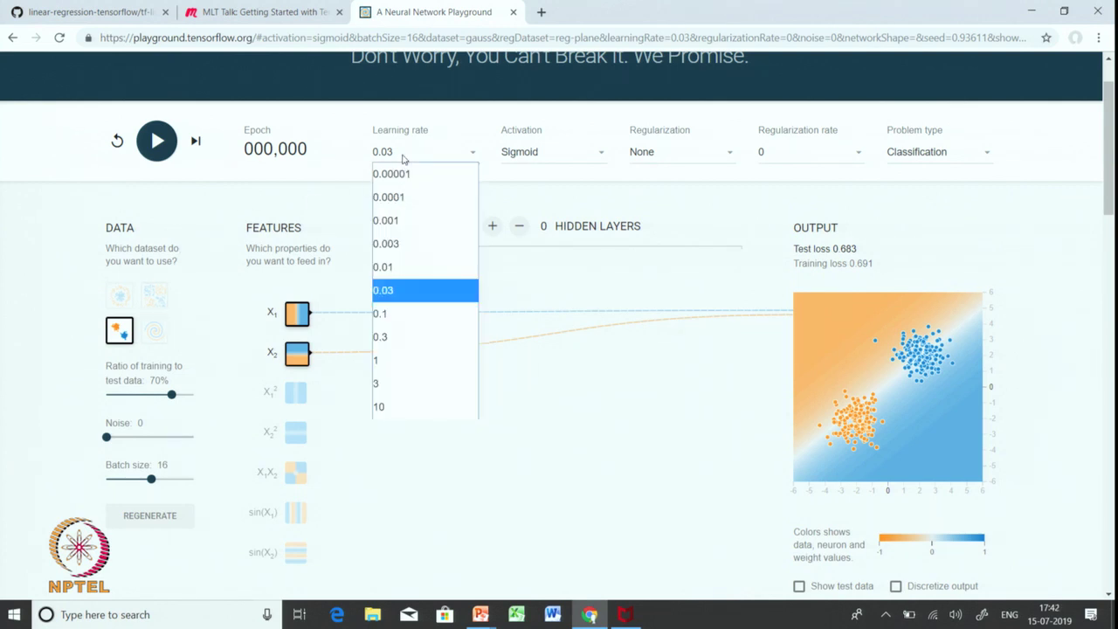
{"action": "left_click", "coordinate": [403, 154]}
{"action": "left_click", "coordinate": [404, 155]}
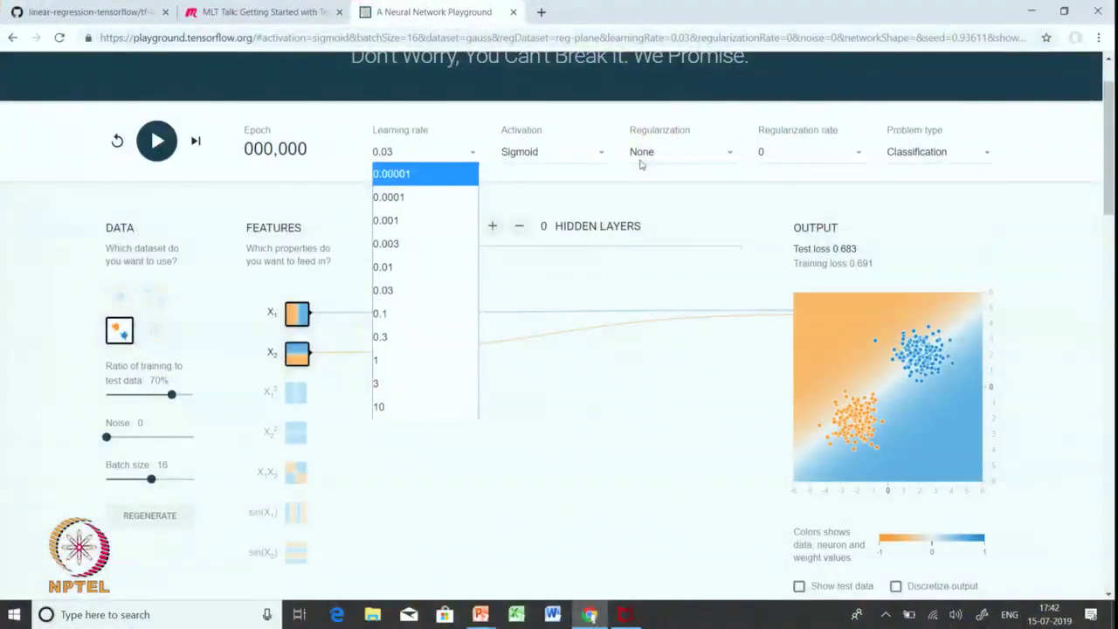
{"action": "left_click", "coordinate": [644, 154]}
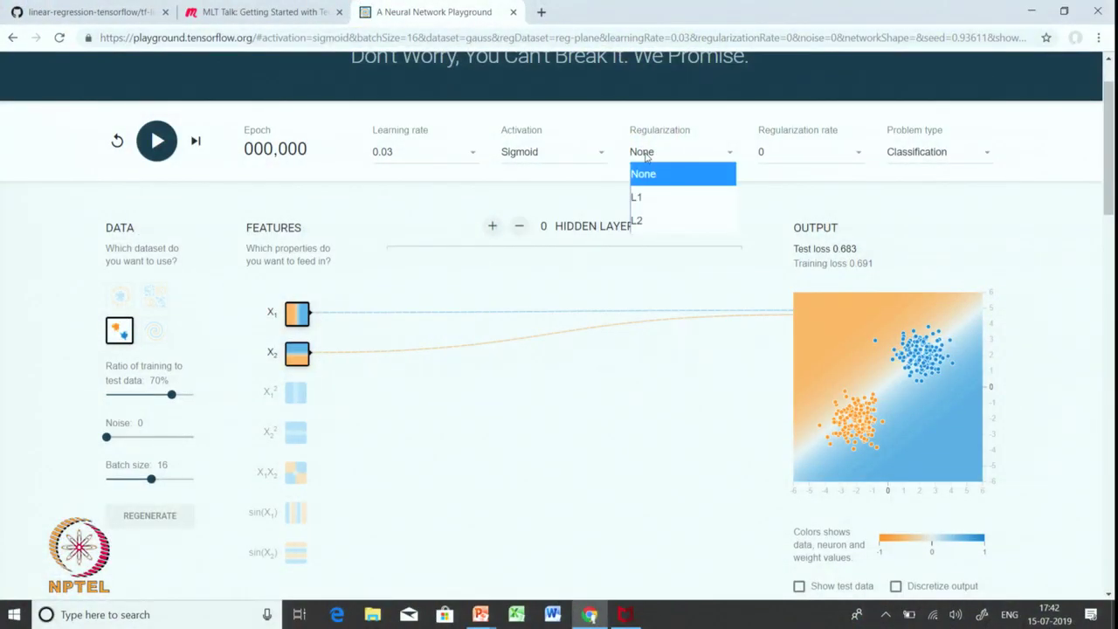
{"action": "left_click", "coordinate": [776, 166]}
{"action": "left_click", "coordinate": [776, 164]}
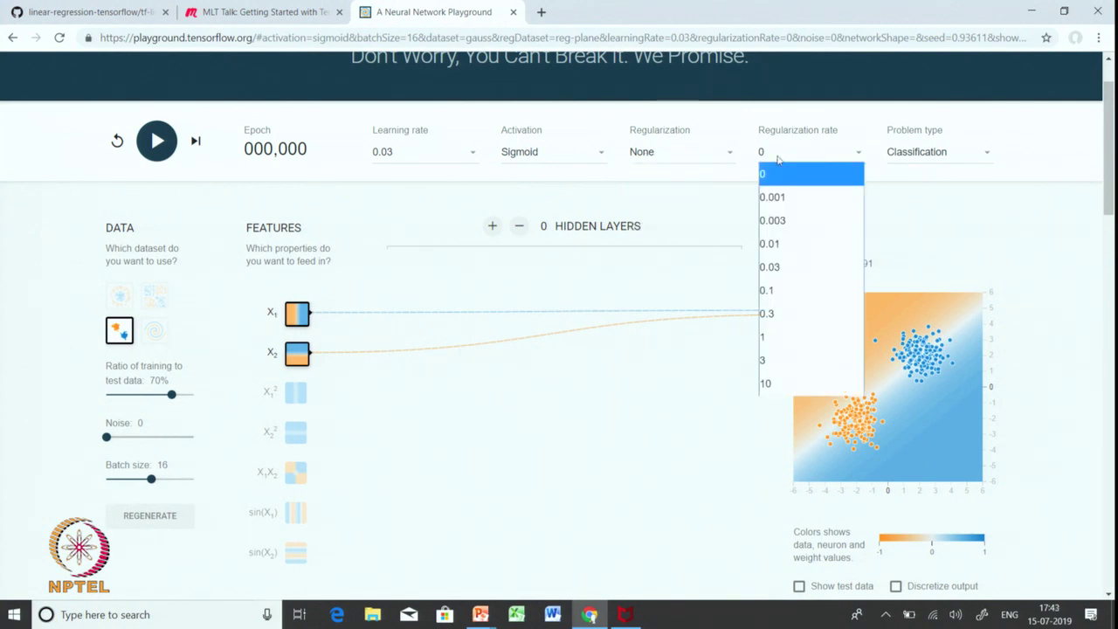
{"action": "left_click", "coordinate": [427, 193]}
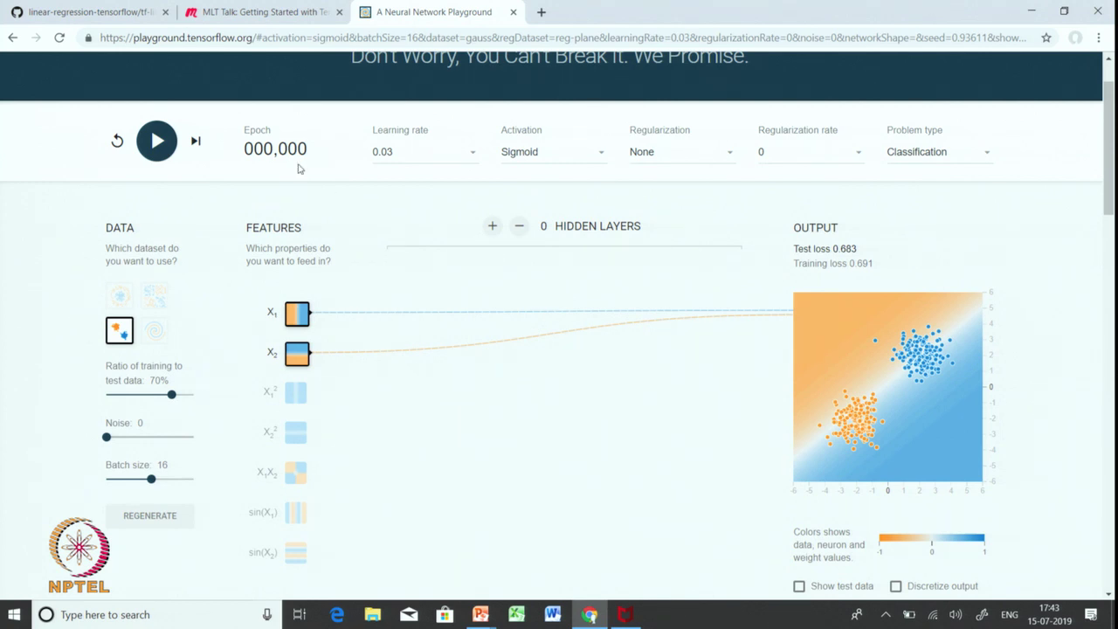
Reset the network and inspect the initial weights on the X1 and X2 connections.
{"action": "left_click", "coordinate": [119, 143]}
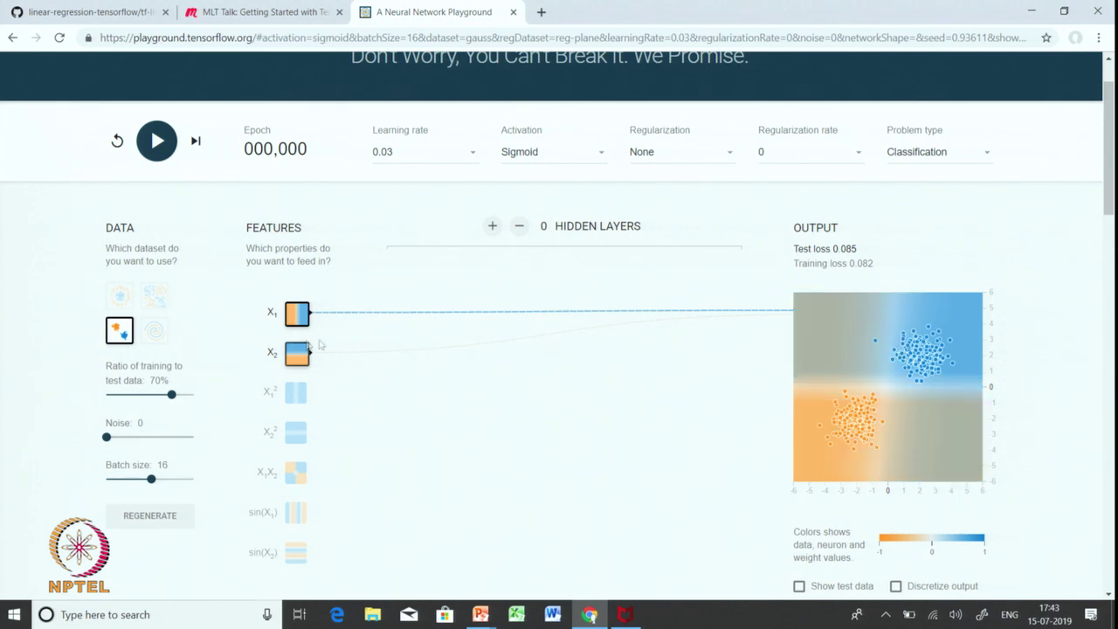
{"action": "mouse_move", "coordinate": [347, 320]}
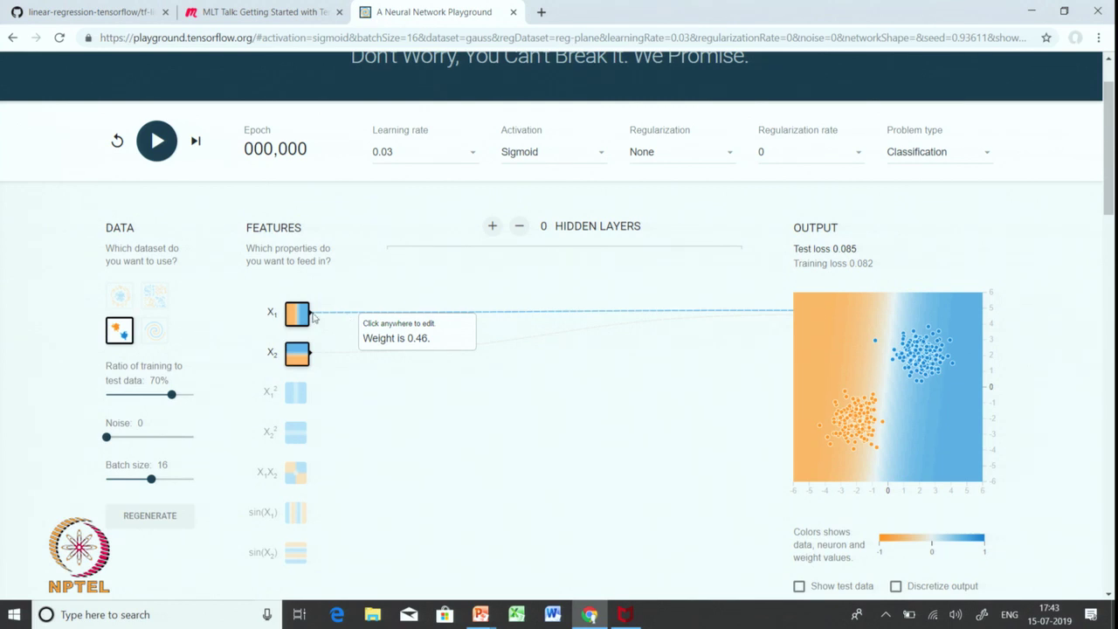
{"action": "mouse_move", "coordinate": [332, 355]}
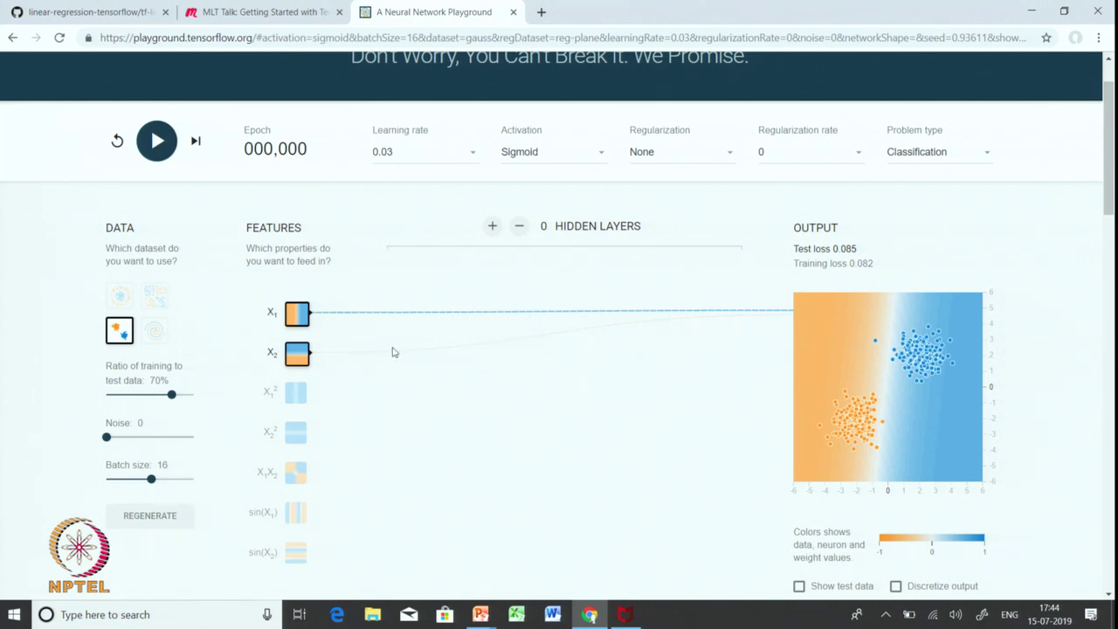
{"action": "mouse_move", "coordinate": [393, 353]}
Advance the training one epoch at a time up to epoch 35 at the 0.03 learning rate.
{"action": "left_click", "coordinate": [195, 143]}
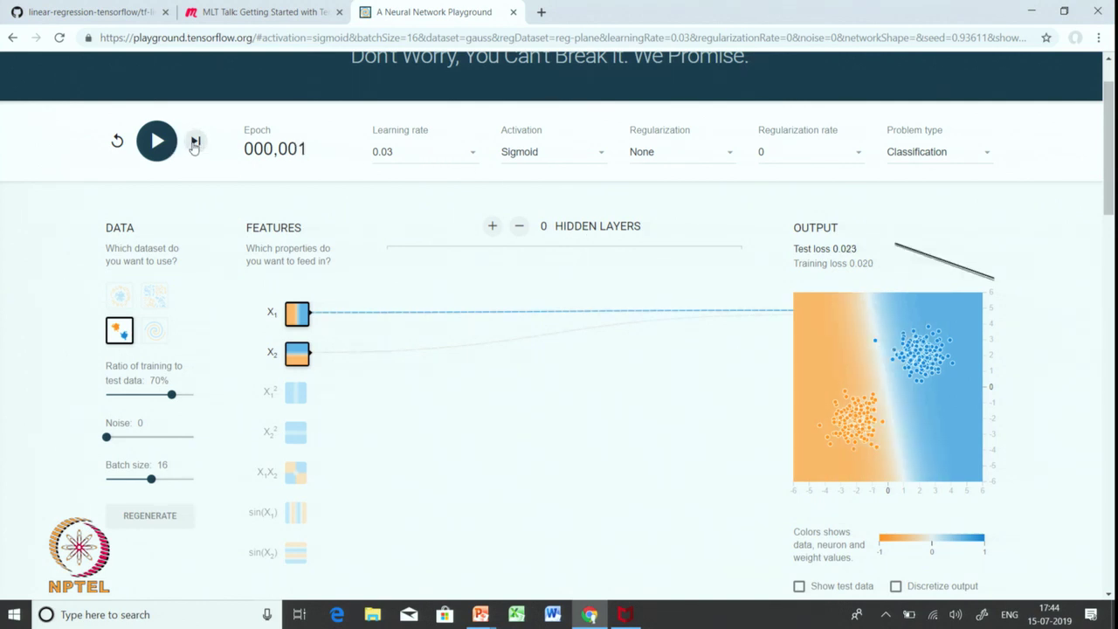
{"action": "left_click", "coordinate": [195, 143]}
{"action": "left_click", "coordinate": [194, 143]}
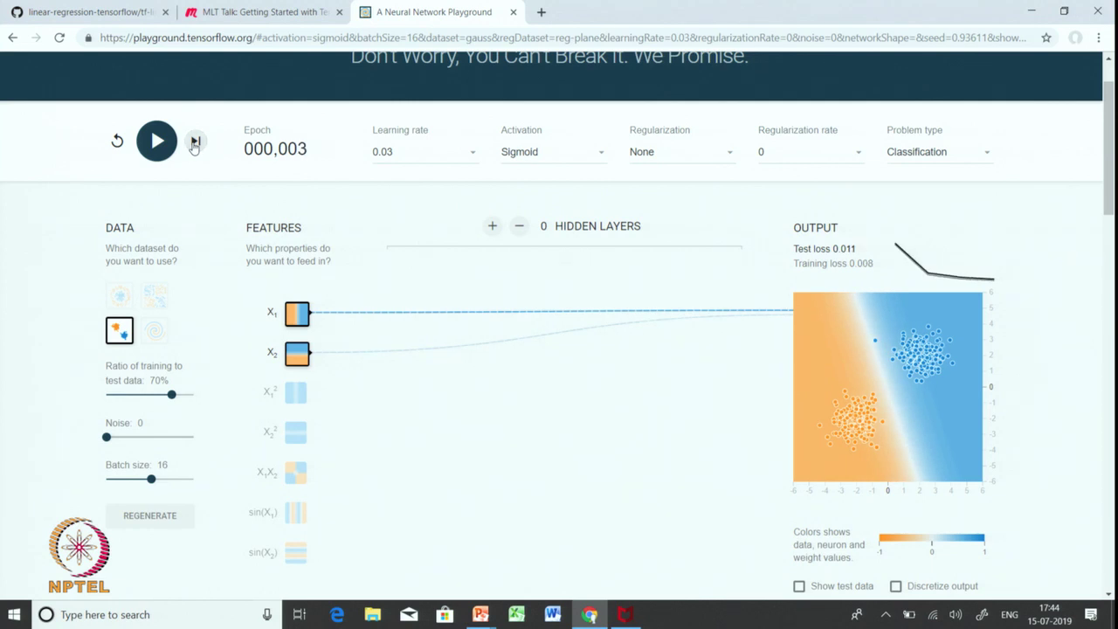
{"action": "left_click", "coordinate": [195, 143]}
{"action": "left_click", "coordinate": [195, 144]}
{"action": "left_click", "coordinate": [195, 143]}
{"action": "left_click", "coordinate": [195, 143]}
{"action": "left_click", "coordinate": [195, 144]}
{"action": "left_click", "coordinate": [195, 143]}
{"action": "left_click", "coordinate": [195, 144]}
{"action": "left_click", "coordinate": [194, 143]}
{"action": "left_click", "coordinate": [195, 143]}
{"action": "left_click", "coordinate": [195, 143]}
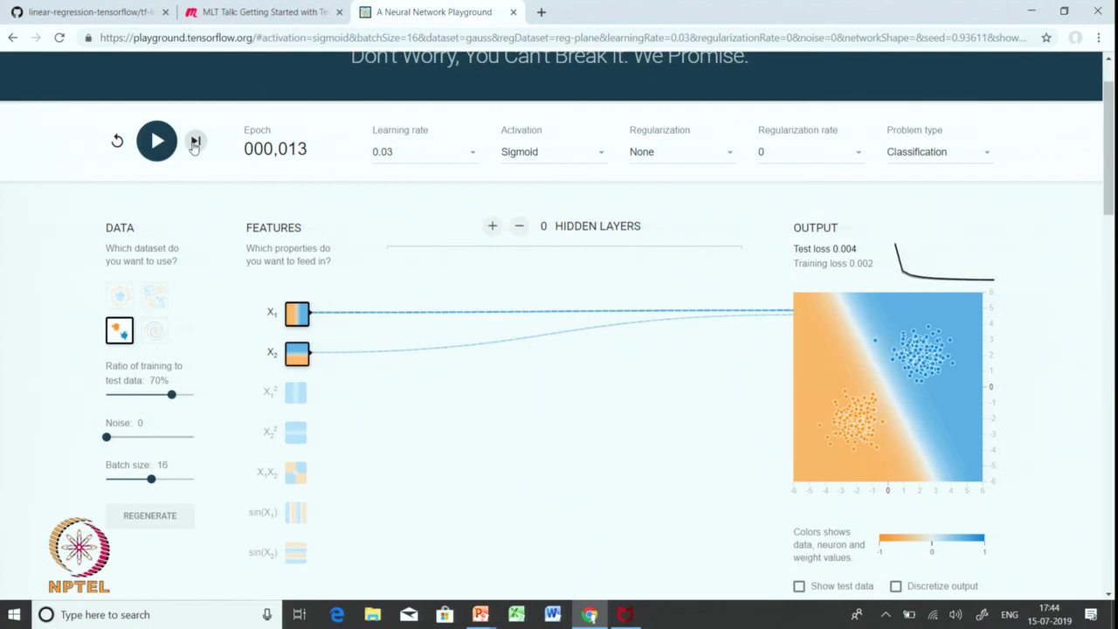
{"action": "left_click", "coordinate": [195, 143]}
{"action": "left_click", "coordinate": [195, 143]}
{"action": "left_click", "coordinate": [195, 143]}
{"action": "left_click", "coordinate": [195, 144]}
{"action": "left_click", "coordinate": [195, 143]}
{"action": "left_click", "coordinate": [194, 143]}
{"action": "left_click", "coordinate": [195, 144]}
{"action": "left_click", "coordinate": [195, 143]}
{"action": "left_click", "coordinate": [195, 143]}
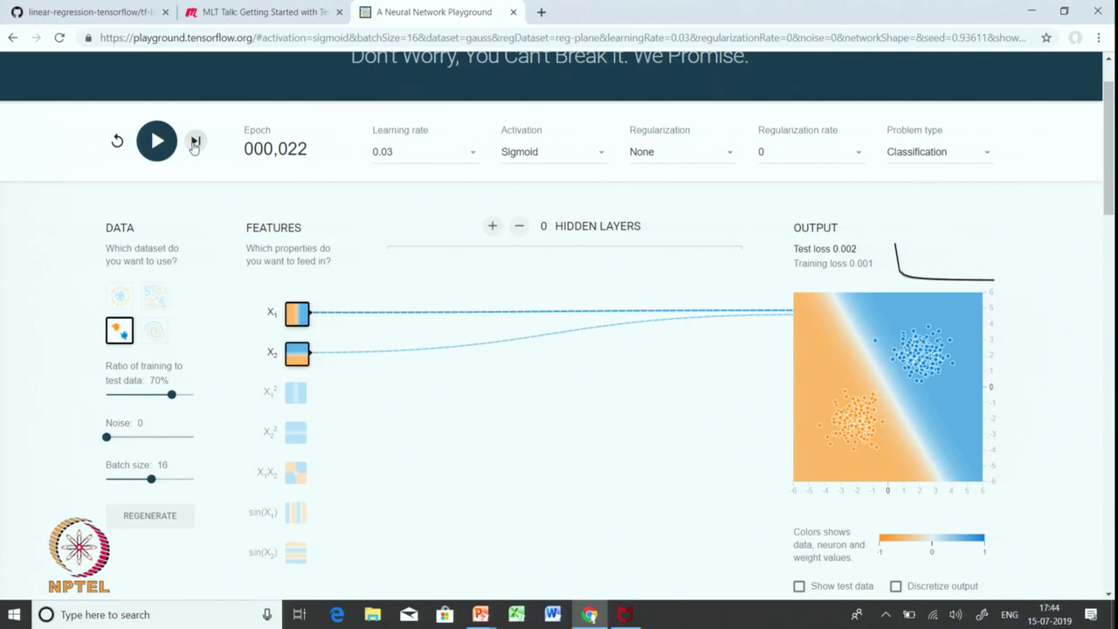
{"action": "left_click", "coordinate": [194, 143]}
{"action": "left_click", "coordinate": [195, 145]}
{"action": "left_click", "coordinate": [196, 143]}
{"action": "left_click", "coordinate": [195, 144]}
{"action": "left_click", "coordinate": [195, 143]}
{"action": "left_click", "coordinate": [196, 143]}
{"action": "left_click", "coordinate": [196, 143]}
{"action": "left_click", "coordinate": [196, 143]}
{"action": "left_click", "coordinate": [196, 144]}
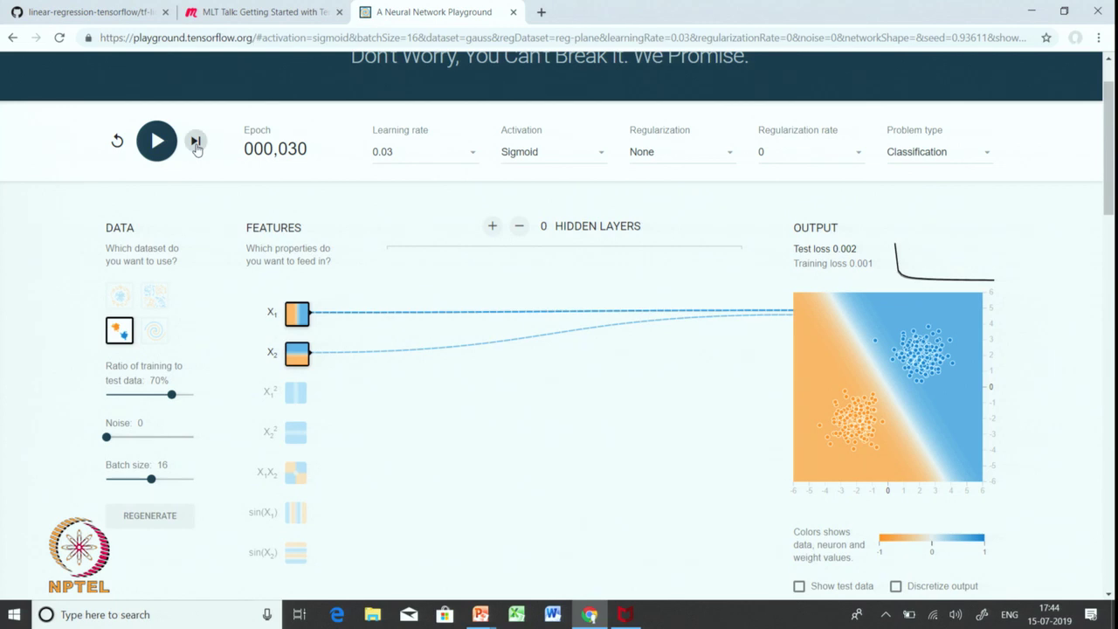
{"action": "left_click", "coordinate": [195, 143]}
{"action": "left_click", "coordinate": [195, 144]}
{"action": "left_click", "coordinate": [195, 143]}
{"action": "left_click", "coordinate": [196, 143]}
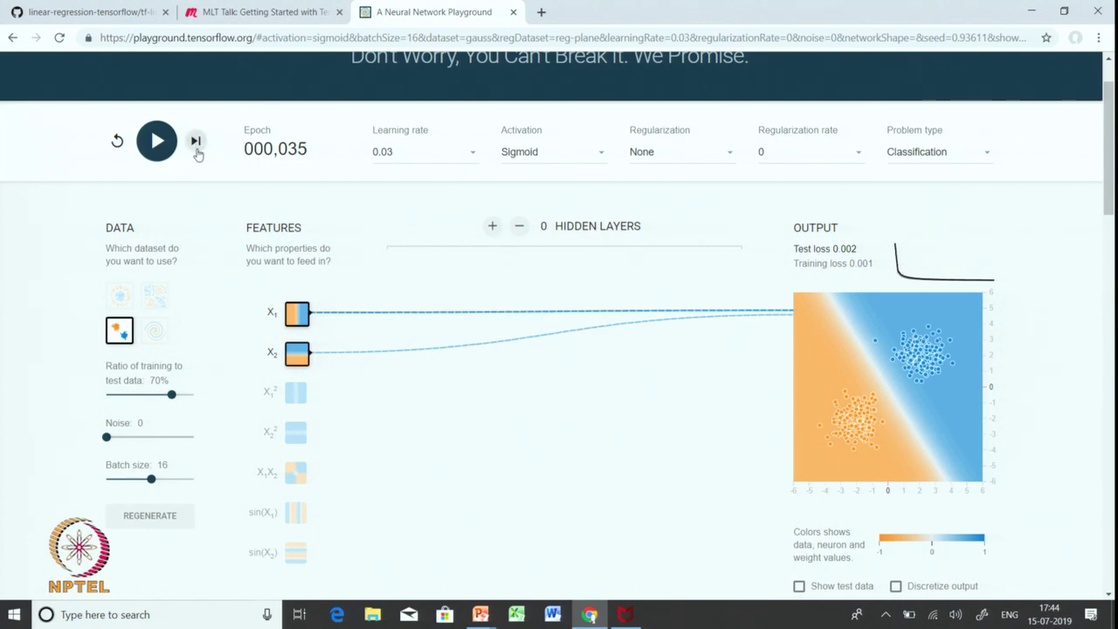
Set the learning rate to 0.00001, reset the network, and inspect the initial X1 and X2 weights.
{"action": "left_click", "coordinate": [401, 154]}
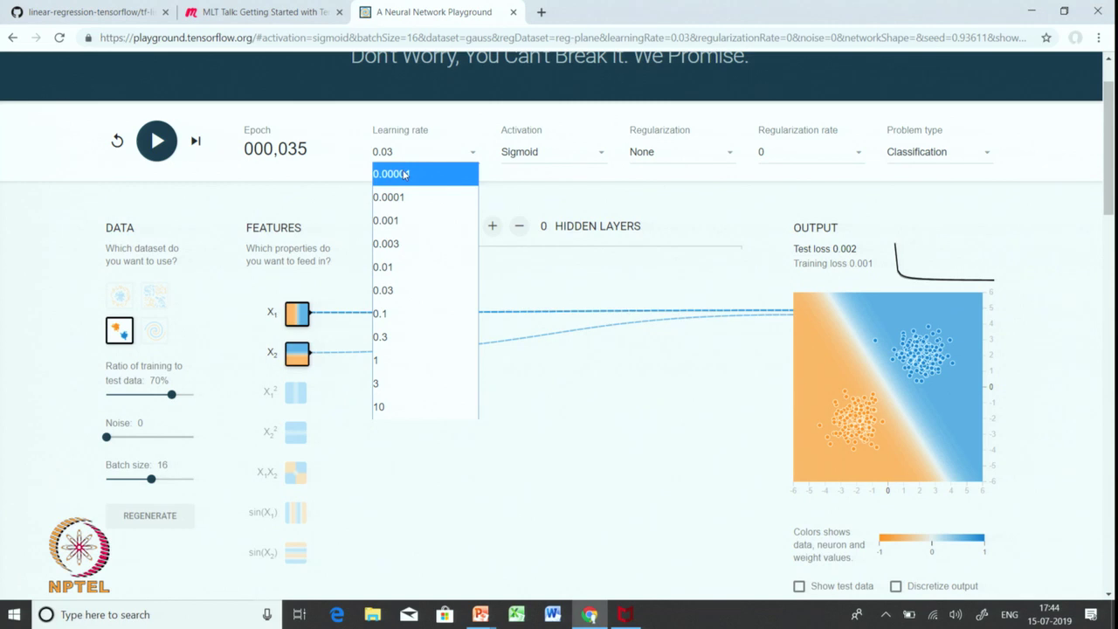
{"action": "left_click", "coordinate": [405, 173]}
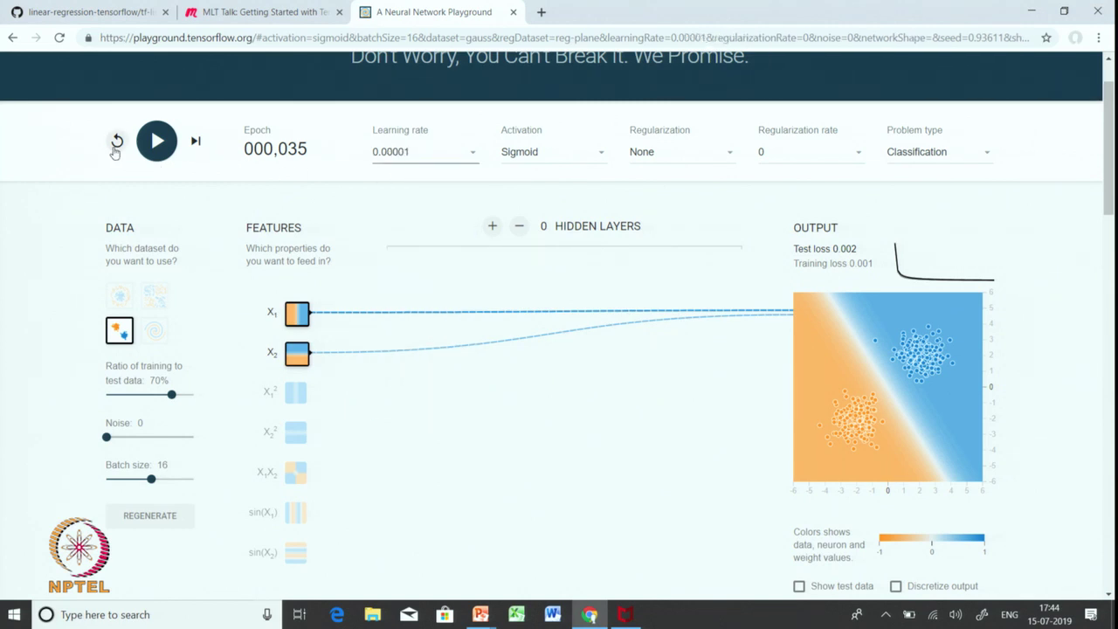
{"action": "left_click", "coordinate": [116, 147]}
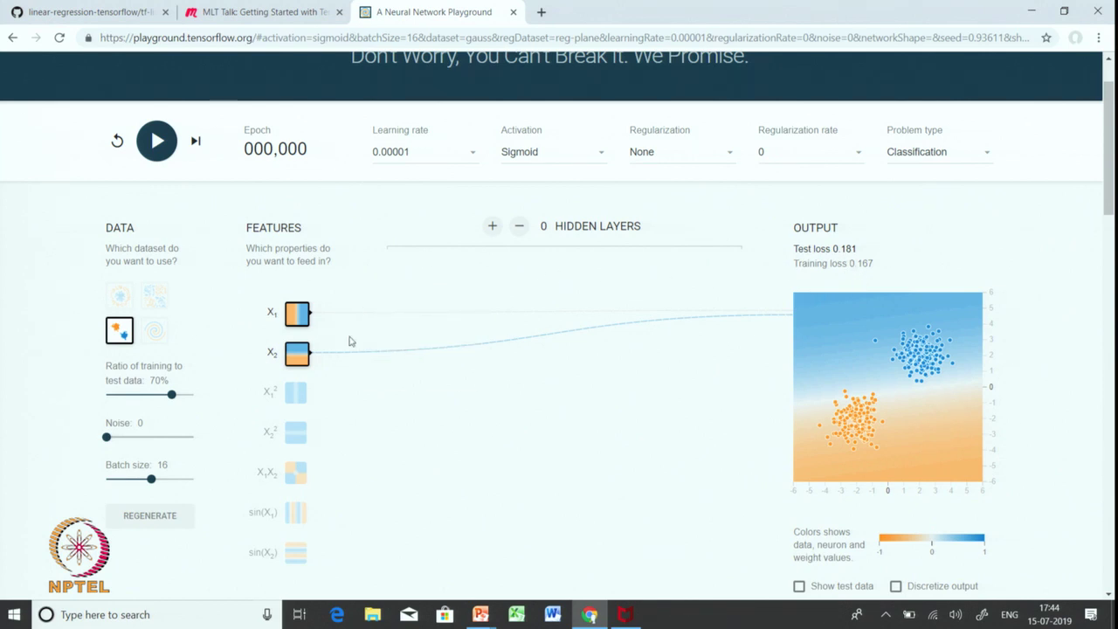
{"action": "mouse_move", "coordinate": [346, 354]}
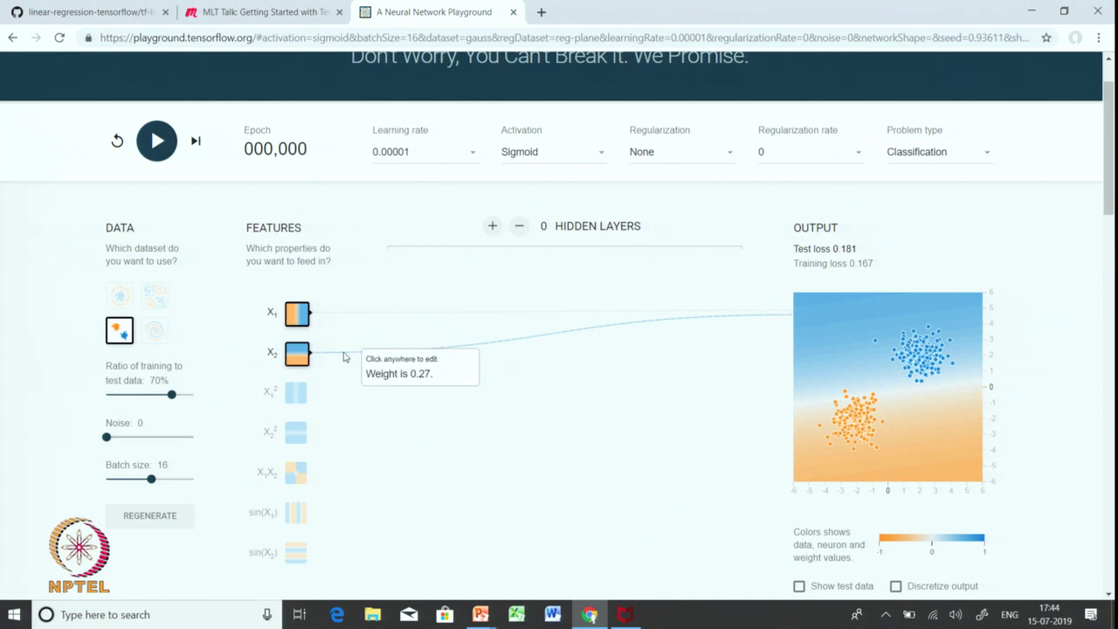
{"action": "mouse_move", "coordinate": [331, 320]}
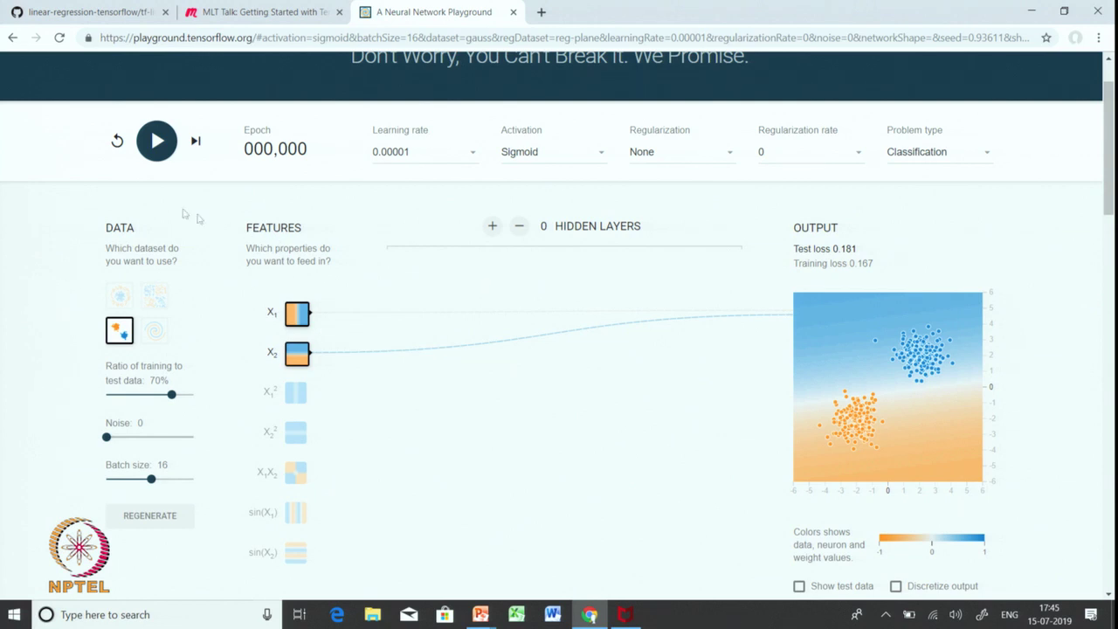
Advance the training one epoch at a time for about 27 epochs, and run it continuously until pausing at epoch 1,428.
{"action": "left_click", "coordinate": [195, 143]}
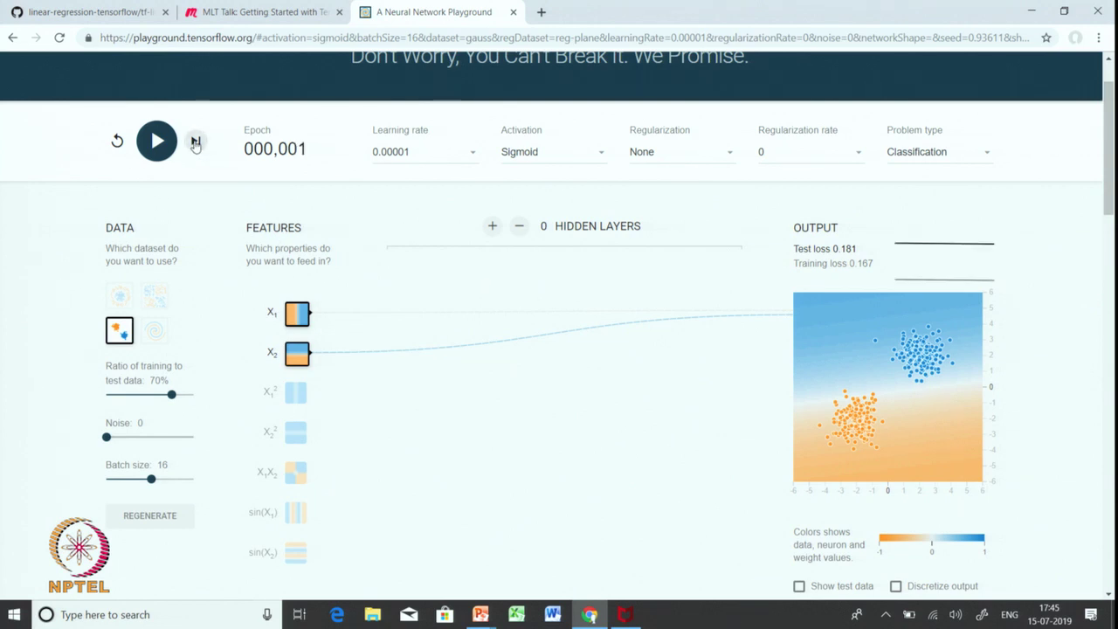
{"action": "left_click", "coordinate": [195, 142]}
{"action": "left_click", "coordinate": [196, 142]}
{"action": "left_click", "coordinate": [195, 142]}
{"action": "left_click", "coordinate": [195, 143]}
{"action": "left_click", "coordinate": [195, 143]}
{"action": "left_click", "coordinate": [196, 142]}
{"action": "left_click", "coordinate": [196, 143]}
{"action": "left_click", "coordinate": [196, 143]}
{"action": "left_click", "coordinate": [196, 142]}
{"action": "left_click", "coordinate": [196, 142]}
{"action": "left_click", "coordinate": [195, 142]}
{"action": "left_click", "coordinate": [196, 143]}
{"action": "left_click", "coordinate": [196, 142]}
{"action": "left_click", "coordinate": [196, 142]}
{"action": "left_click", "coordinate": [196, 142]}
{"action": "left_click", "coordinate": [196, 142]}
{"action": "left_click", "coordinate": [196, 142]}
{"action": "left_click", "coordinate": [196, 142]}
{"action": "left_click", "coordinate": [195, 143]}
{"action": "left_click", "coordinate": [196, 142]}
{"action": "left_click", "coordinate": [196, 143]}
{"action": "left_click", "coordinate": [196, 142]}
{"action": "left_click", "coordinate": [195, 143]}
{"action": "left_click", "coordinate": [196, 143]}
{"action": "left_click", "coordinate": [196, 142]}
{"action": "left_click", "coordinate": [196, 142]}
{"action": "left_click", "coordinate": [156, 142]}
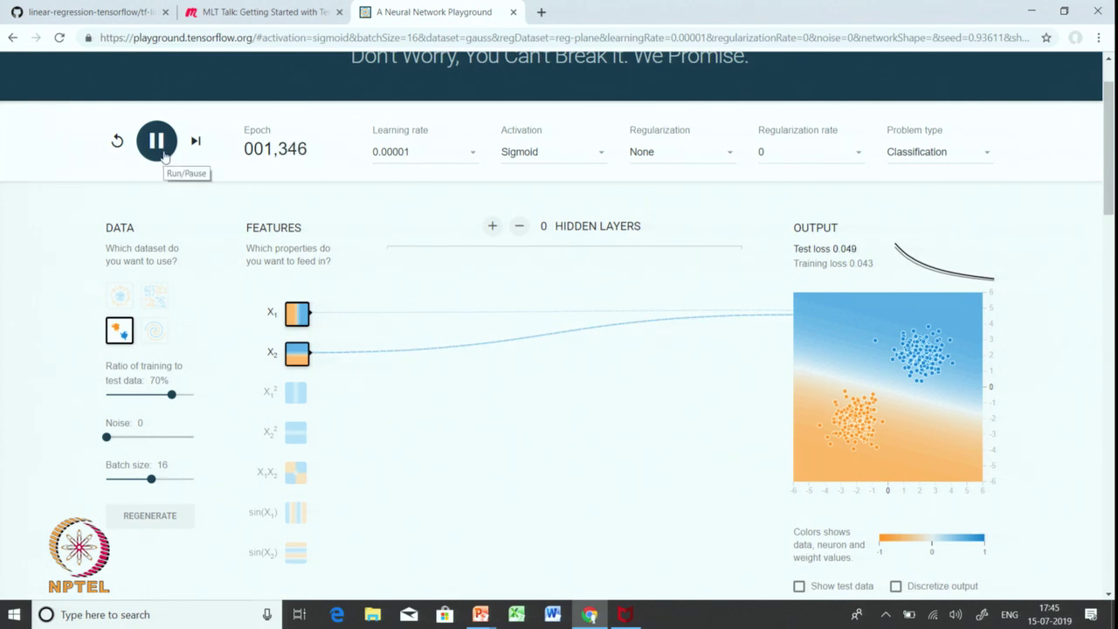
{"action": "left_click", "coordinate": [157, 148]}
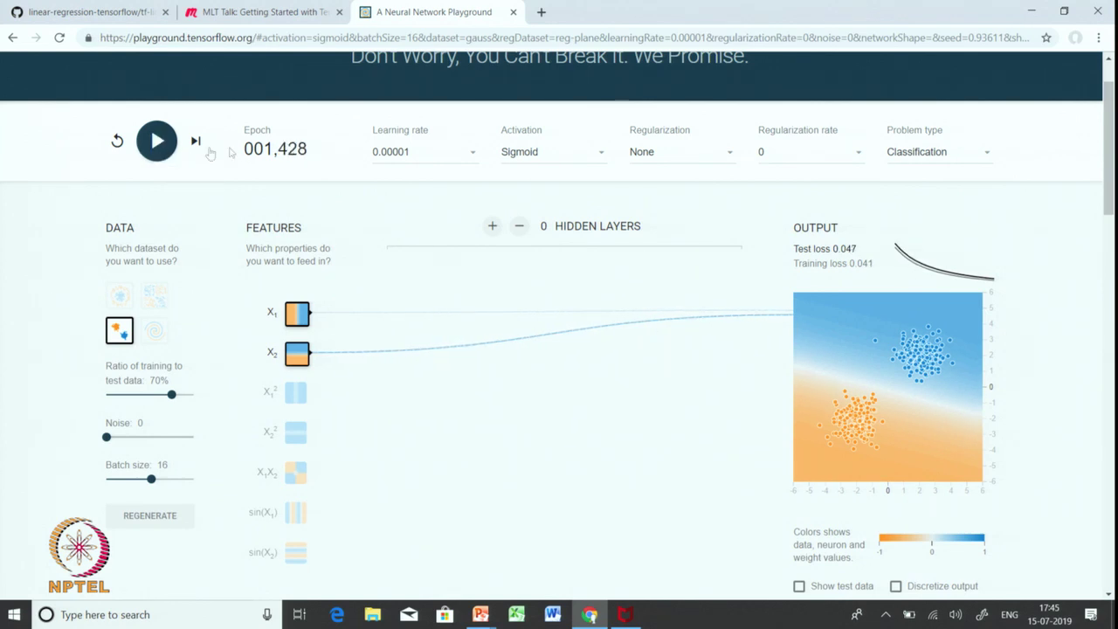
Reset the network with a learning rate of 10, train it for one epoch, and inspect the X1 and X2 weights.
{"action": "left_click", "coordinate": [425, 156]}
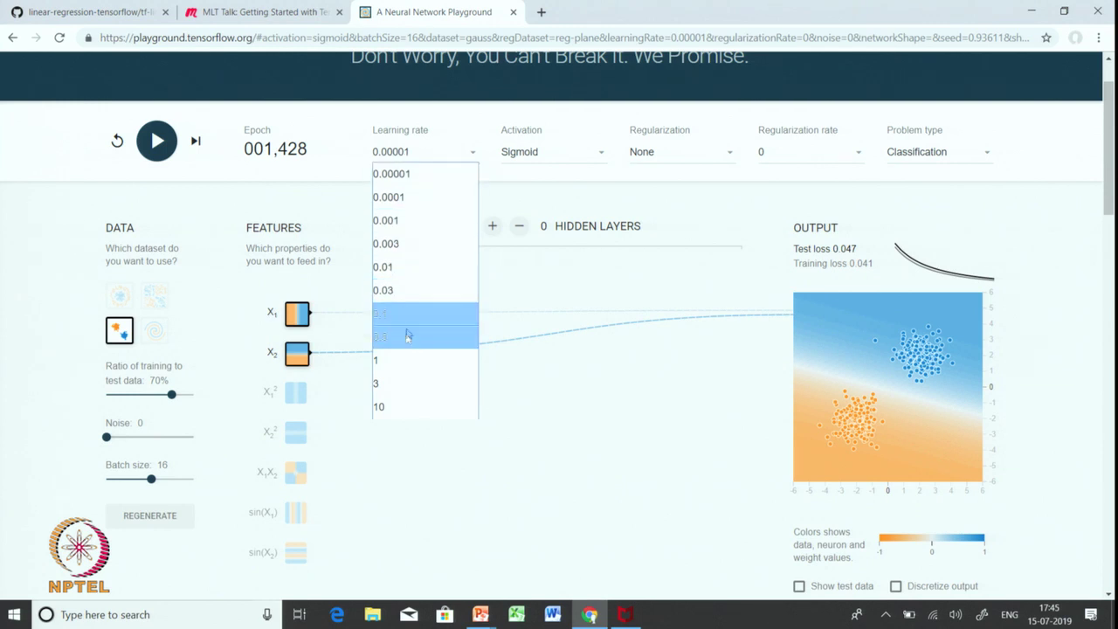
{"action": "left_click", "coordinate": [401, 413]}
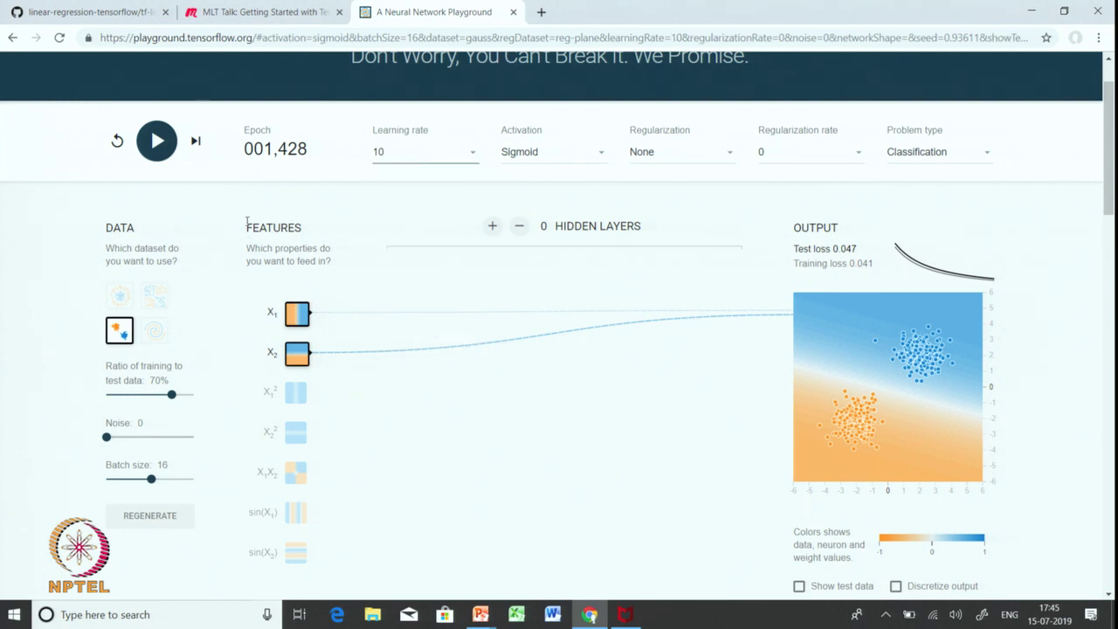
{"action": "left_click", "coordinate": [117, 142]}
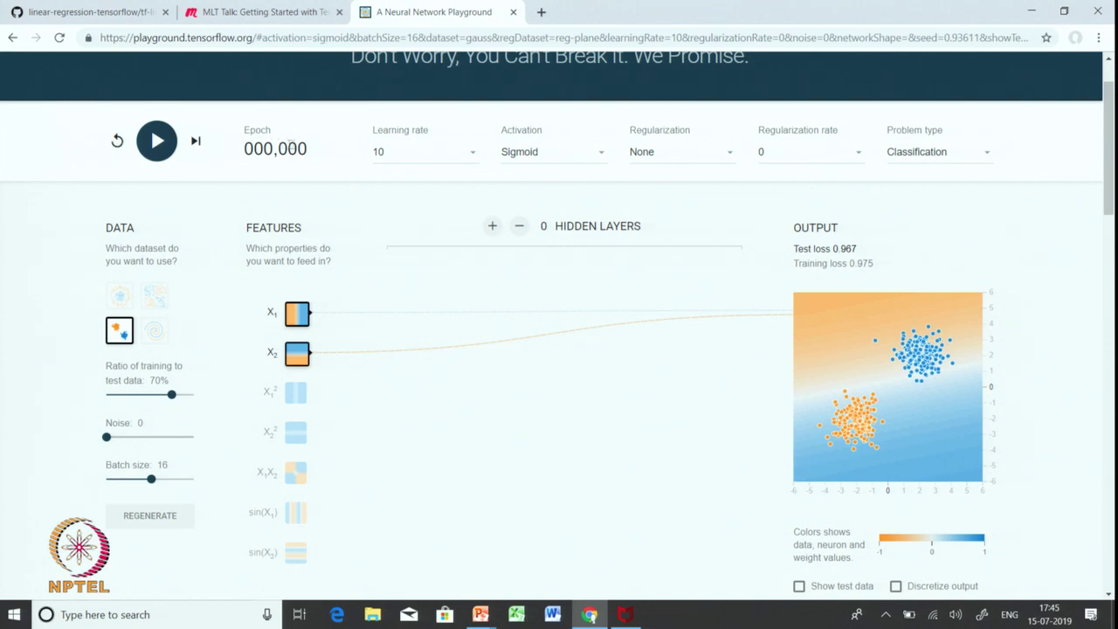
{"action": "left_click", "coordinate": [195, 142]}
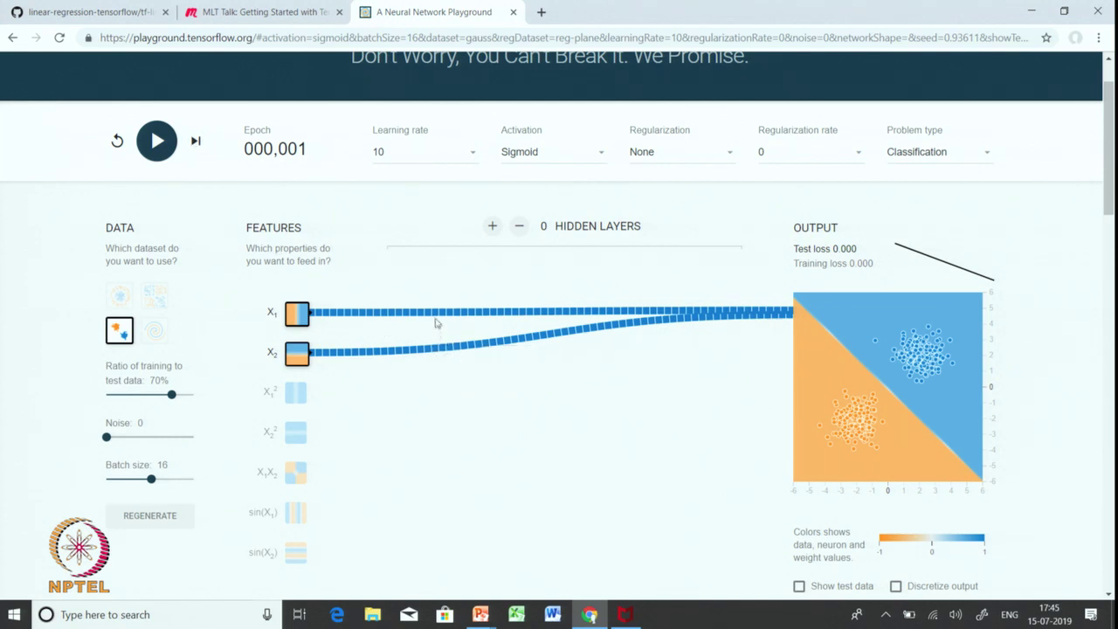
{"action": "mouse_move", "coordinate": [434, 319]}
{"action": "mouse_move", "coordinate": [407, 354]}
Set the learning rate to 1 and train the reset network for a single epoch.
{"action": "left_click", "coordinate": [377, 157]}
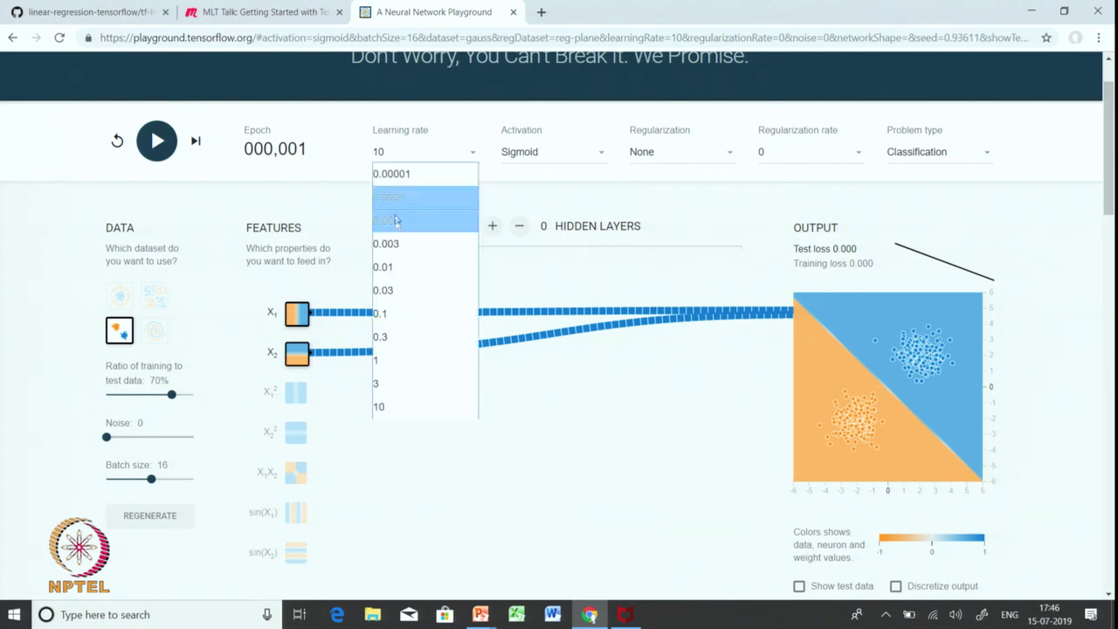
{"action": "left_click", "coordinate": [398, 359]}
{"action": "left_click", "coordinate": [120, 144]}
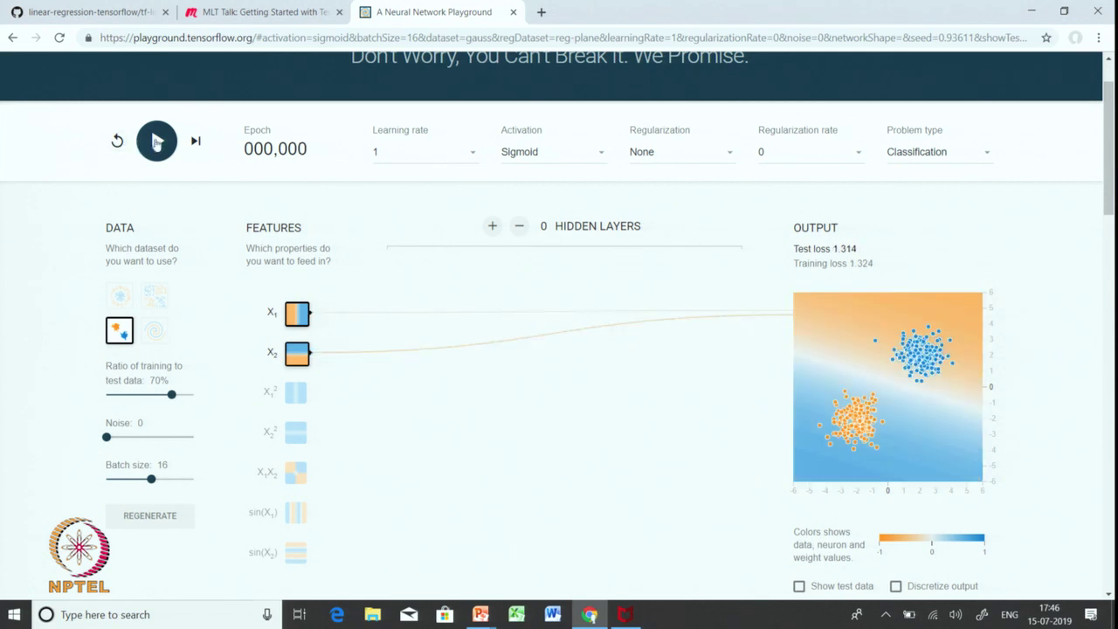
{"action": "left_click", "coordinate": [196, 142]}
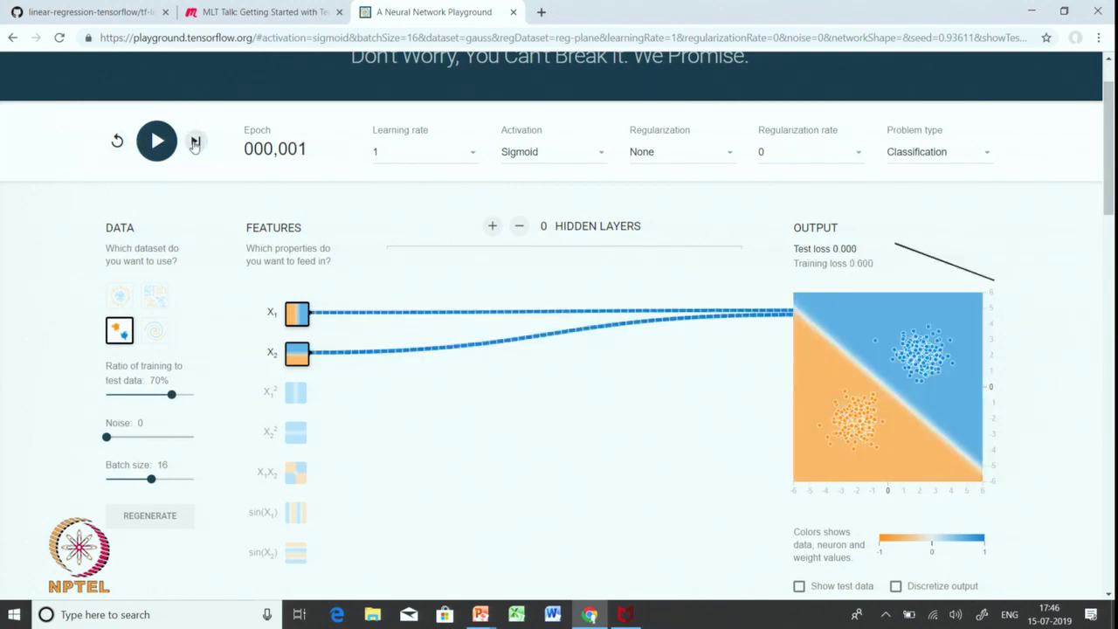
Set the learning rate to 0.1 and reset the network.
{"action": "left_click", "coordinate": [425, 152]}
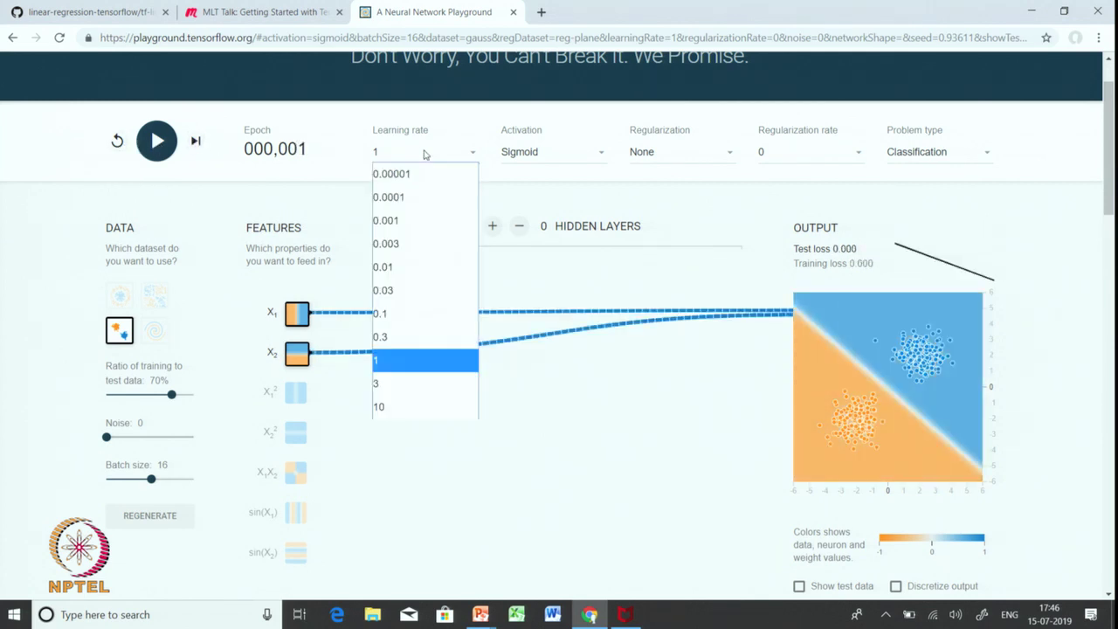
{"action": "left_click", "coordinate": [411, 316]}
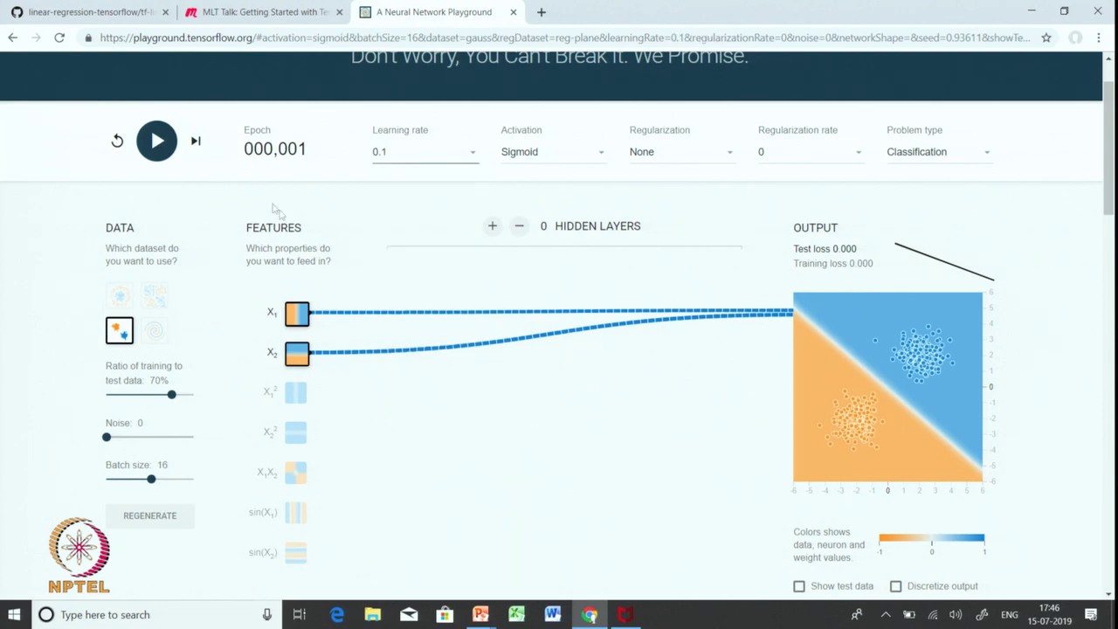
{"action": "left_click", "coordinate": [117, 141]}
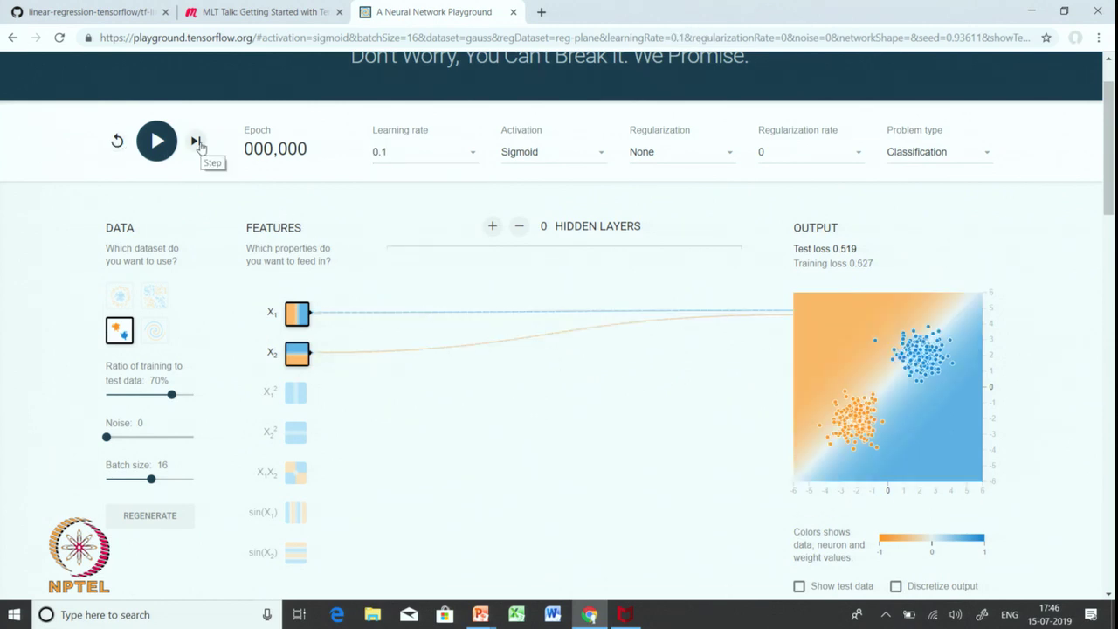
Advance the training one epoch at a time up to epoch 10 at the 0.1 learning rate.
{"action": "left_click", "coordinate": [196, 142]}
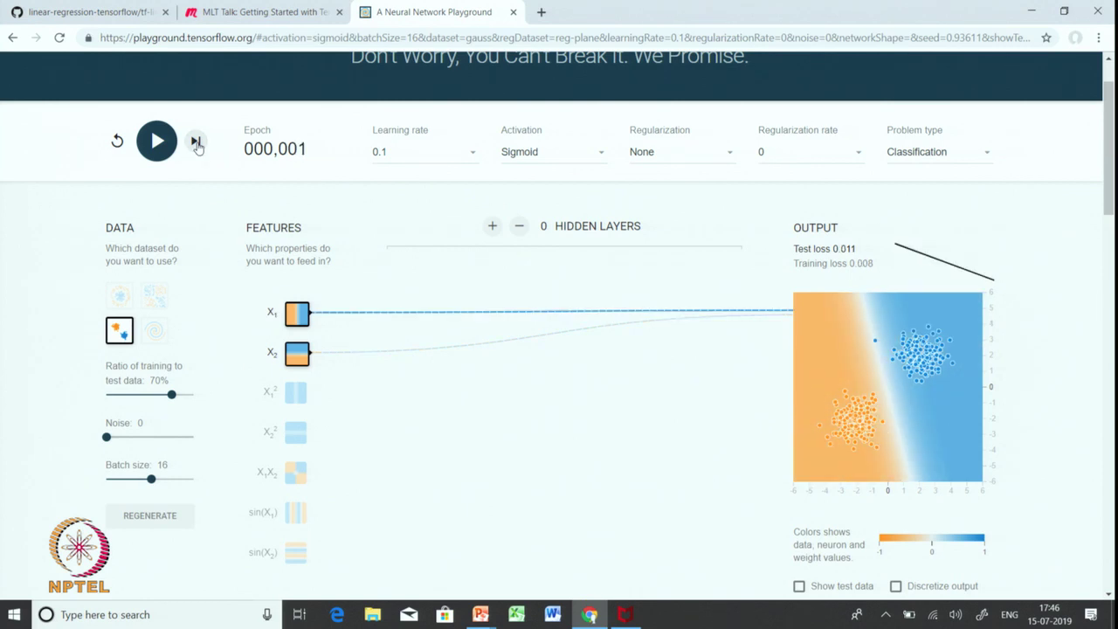
{"action": "left_click", "coordinate": [196, 143]}
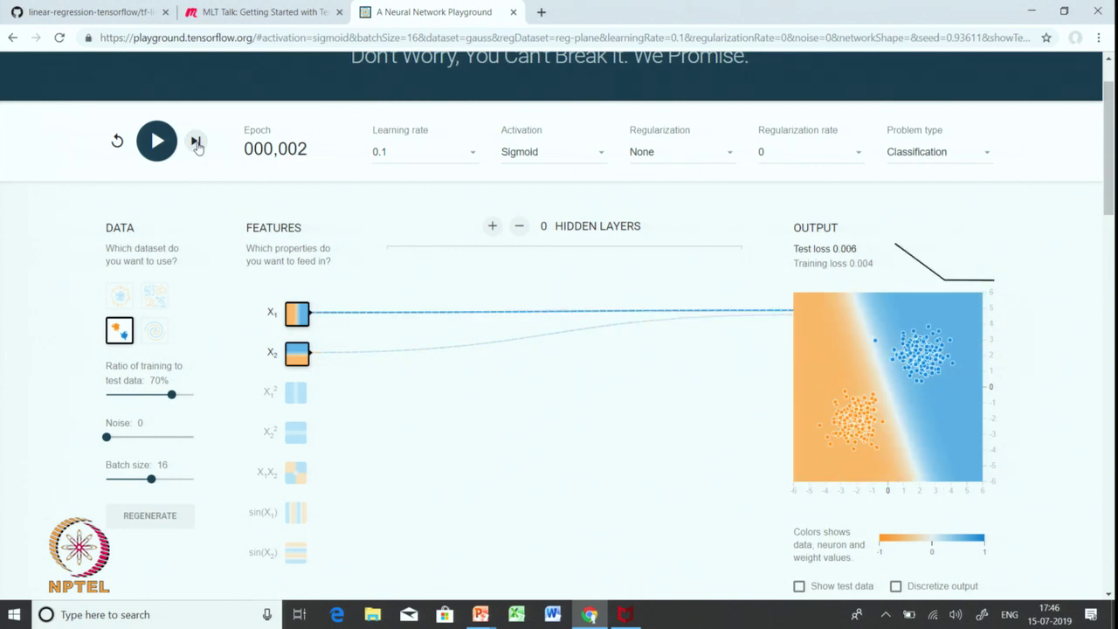
{"action": "left_click", "coordinate": [196, 142]}
{"action": "left_click", "coordinate": [197, 142]}
{"action": "left_click", "coordinate": [197, 143]}
{"action": "left_click", "coordinate": [197, 142]}
{"action": "left_click", "coordinate": [196, 142]}
{"action": "left_click", "coordinate": [197, 142]}
{"action": "left_click", "coordinate": [196, 143]}
{"action": "left_click", "coordinate": [197, 143]}
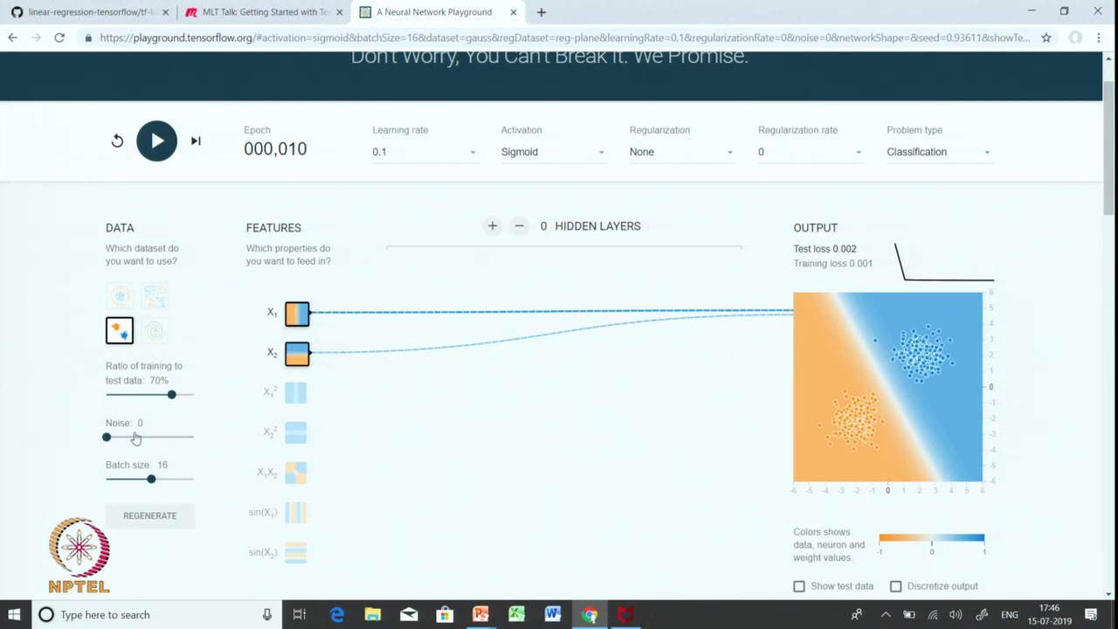
Raise the dataset's noise to 15 and then to 25.
{"action": "left_click", "coordinate": [132, 438]}
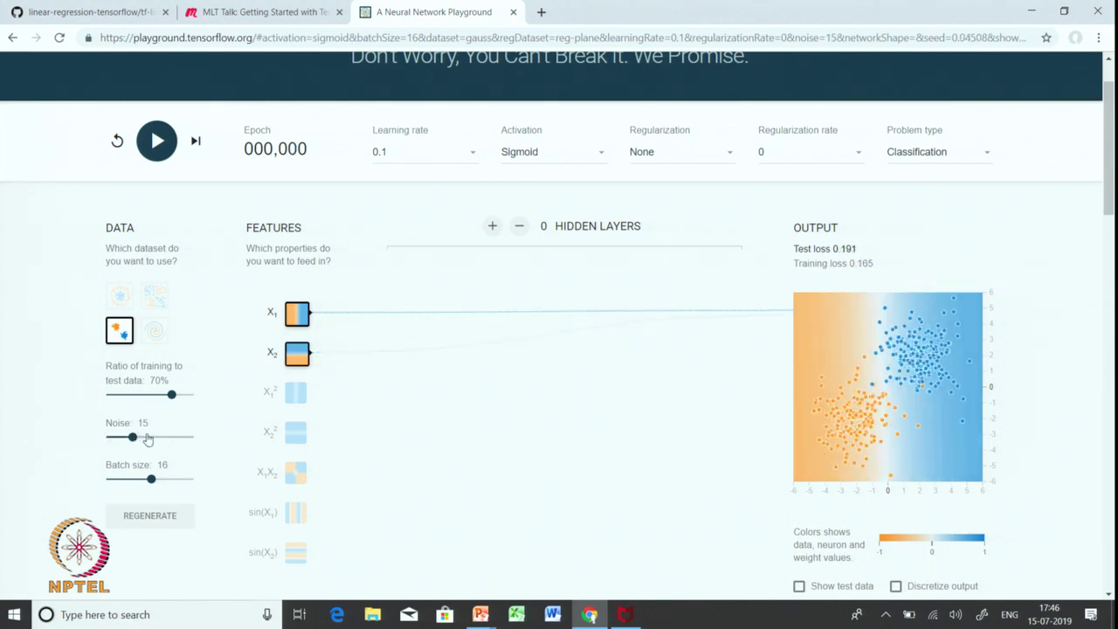
{"action": "left_click", "coordinate": [147, 439]}
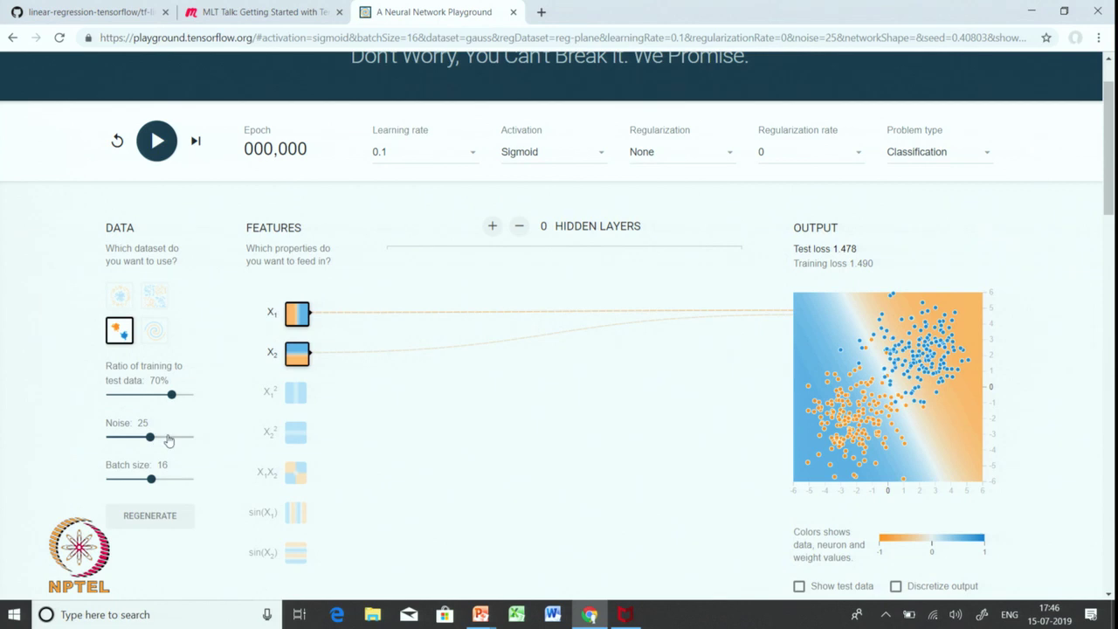
{"action": "left_click", "coordinate": [151, 438]}
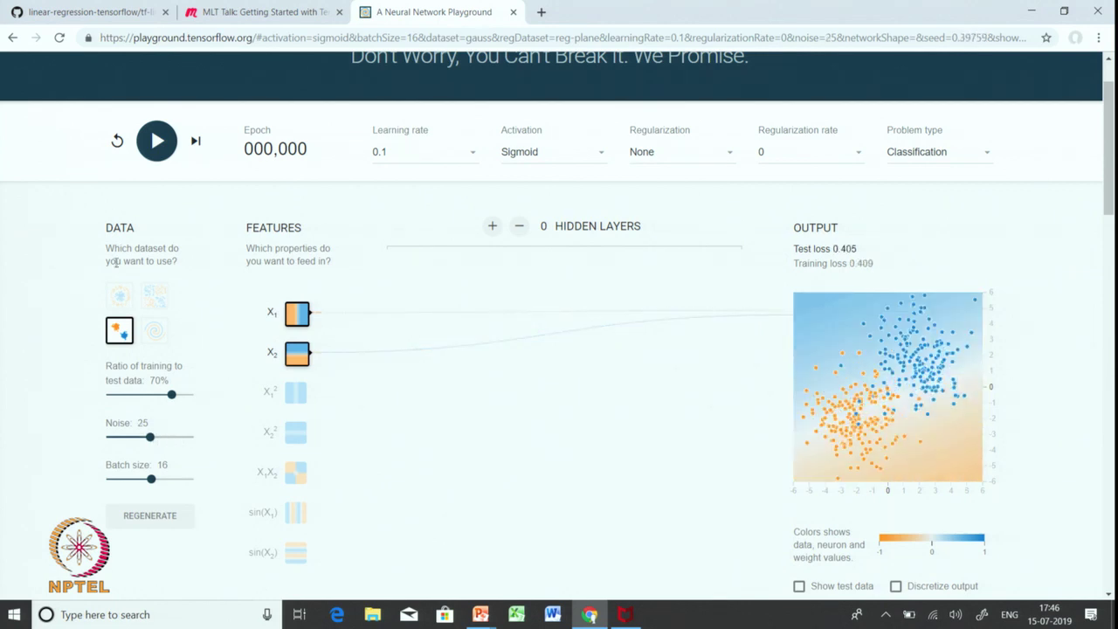
Reset the network, train it at the 0.1 learning rate, pause around epoch 163, and inspect the X2 connection's weight.
{"action": "left_click", "coordinate": [118, 143]}
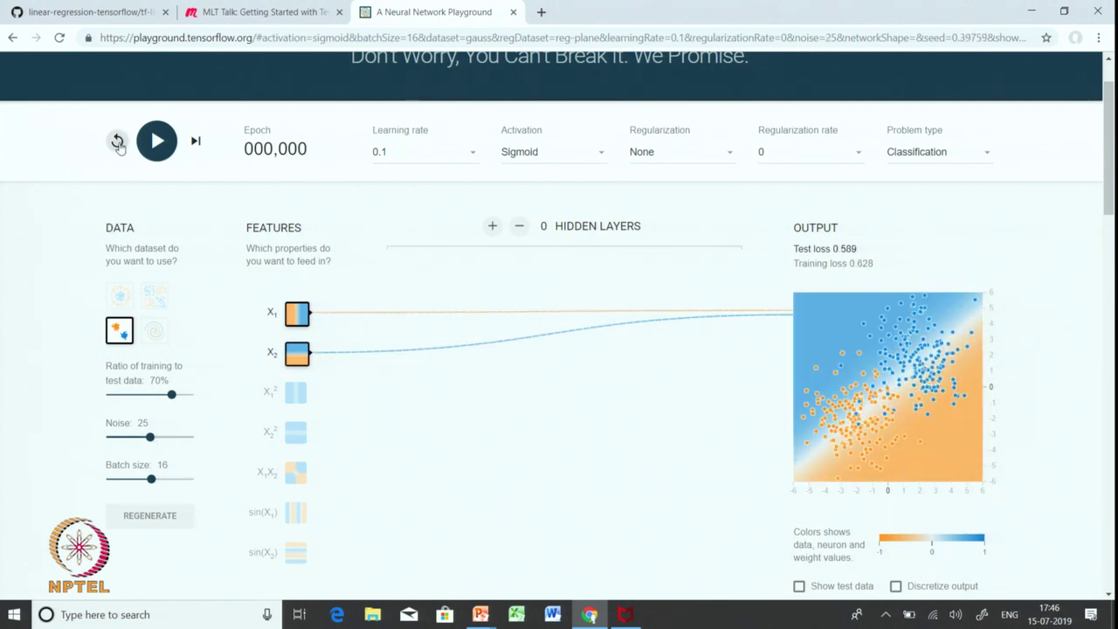
{"action": "left_click", "coordinate": [157, 144]}
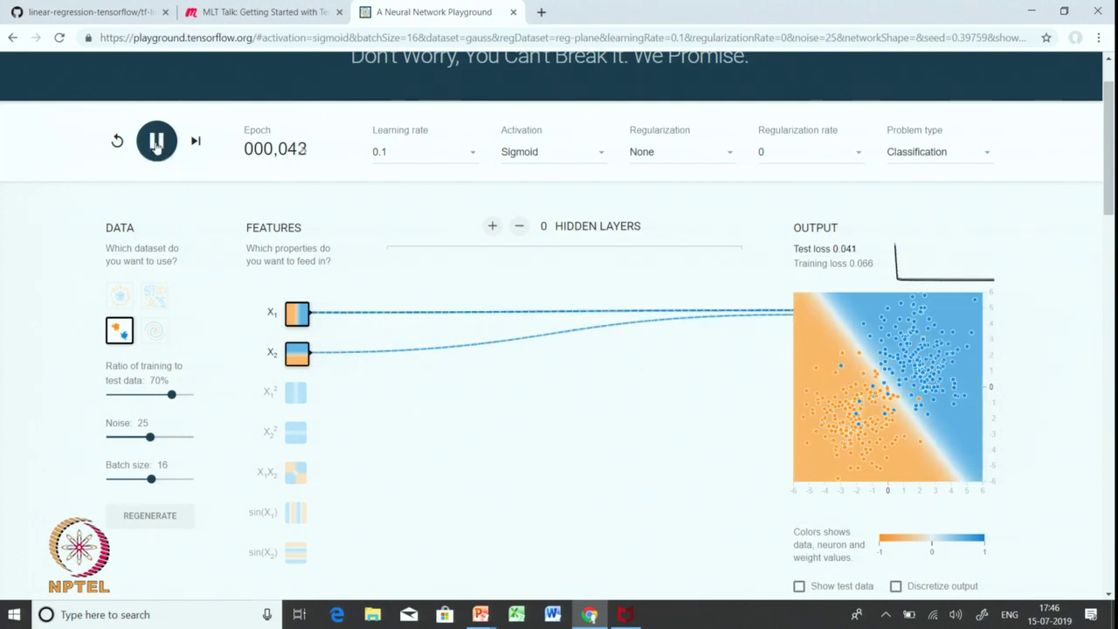
{"action": "left_click", "coordinate": [155, 142]}
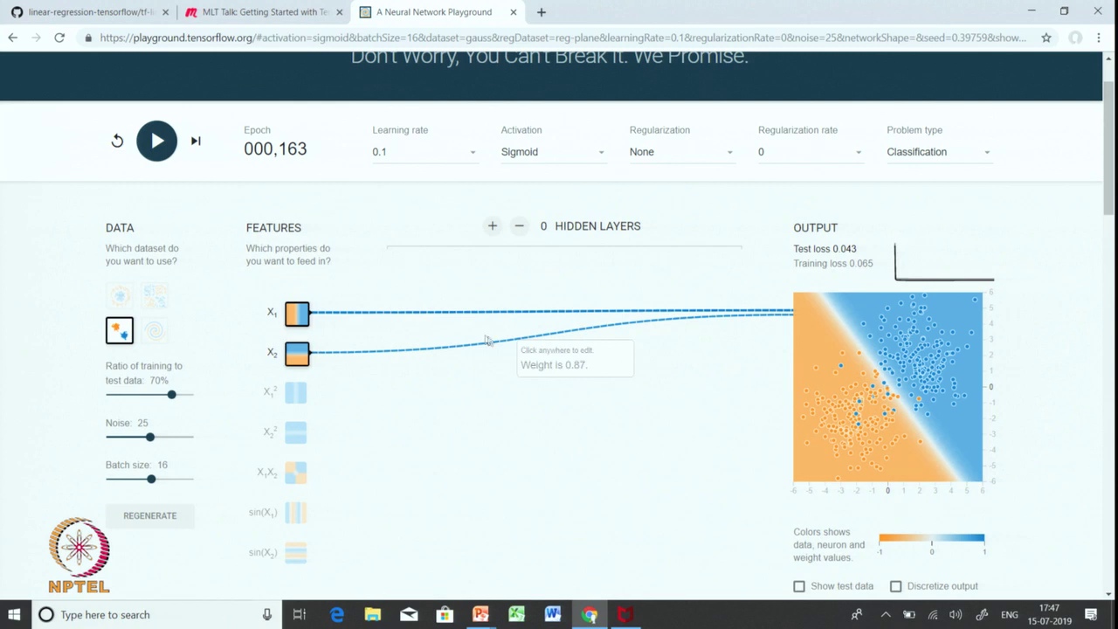
{"action": "mouse_move", "coordinate": [462, 351]}
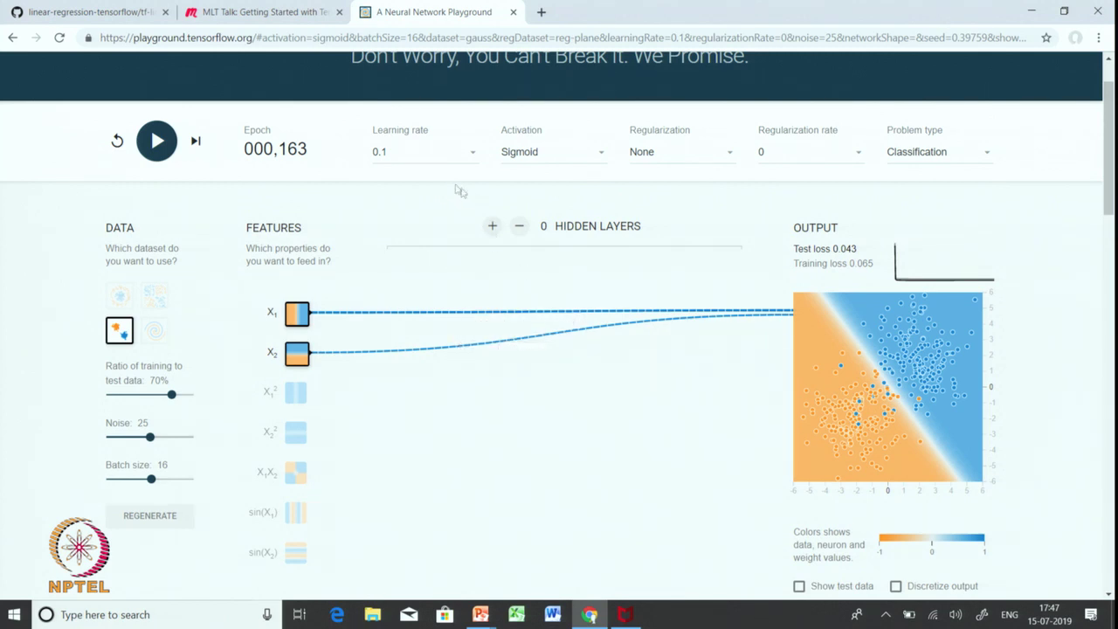
Set the learning rate to 1 and train the reset network for about 28 epochs.
{"action": "left_click", "coordinate": [451, 155]}
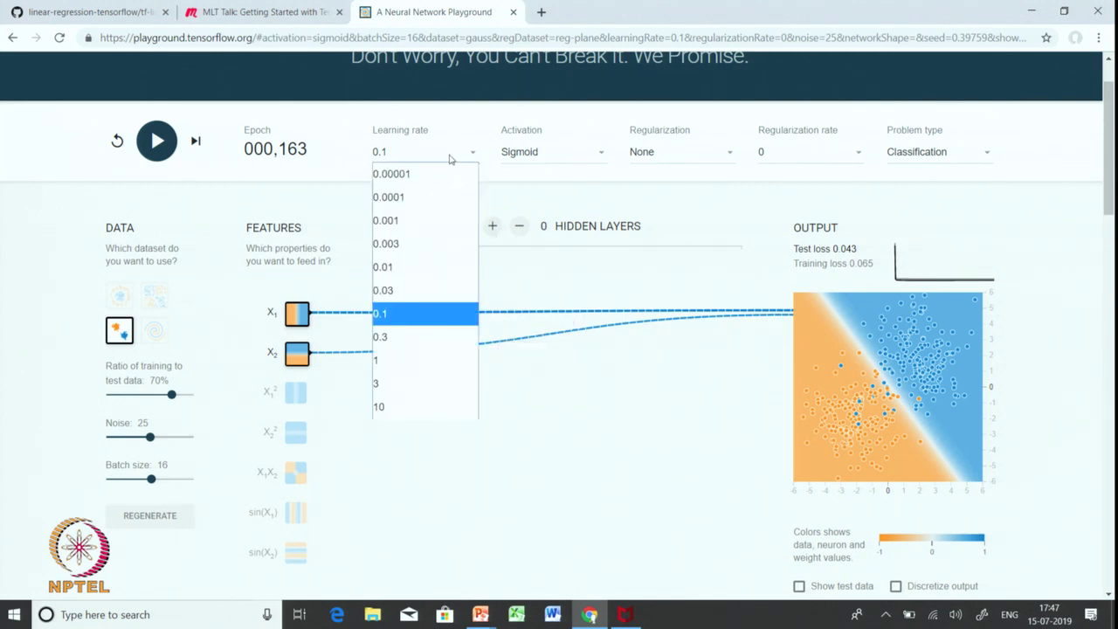
{"action": "left_click", "coordinate": [418, 360]}
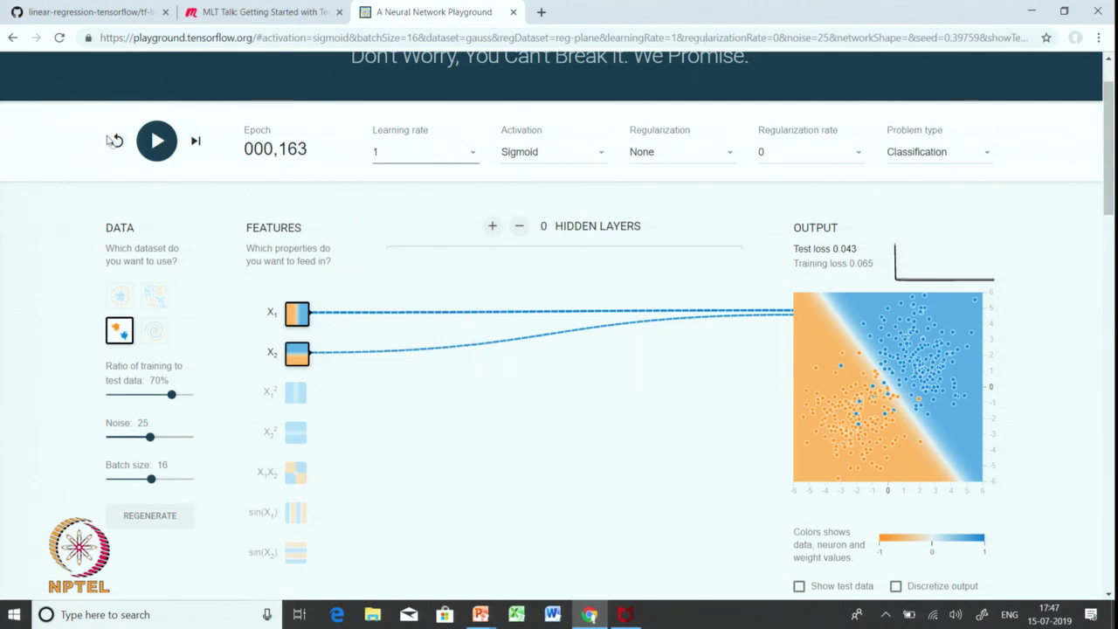
{"action": "left_click", "coordinate": [113, 141]}
{"action": "left_click", "coordinate": [156, 140]}
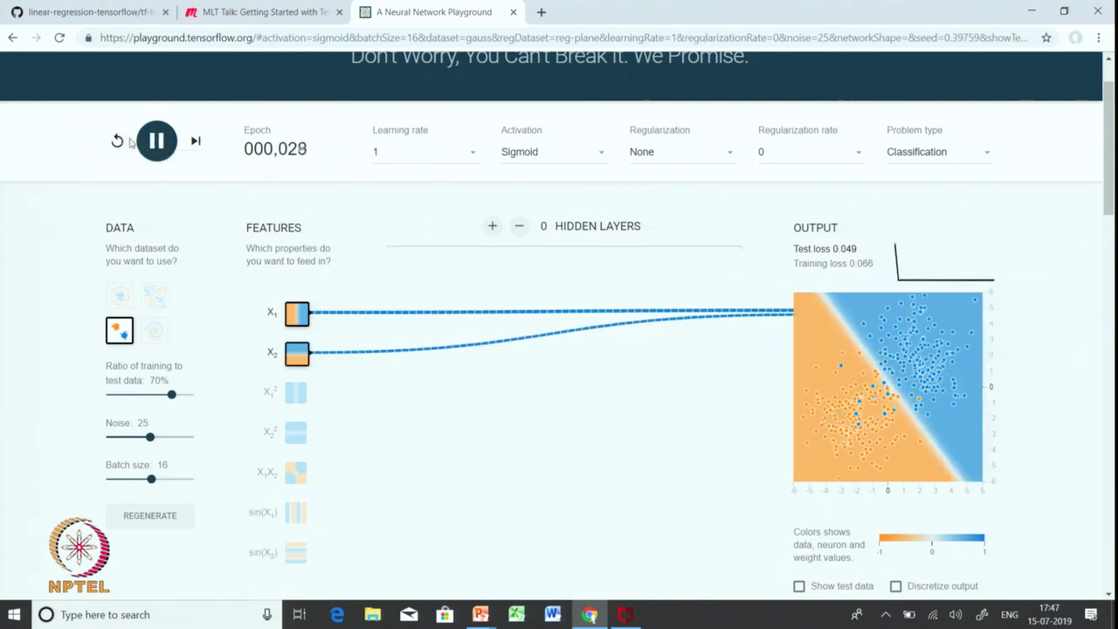
Set the learning rate to 10 and train the reset network, pausing around epoch 116.
{"action": "left_click", "coordinate": [119, 141]}
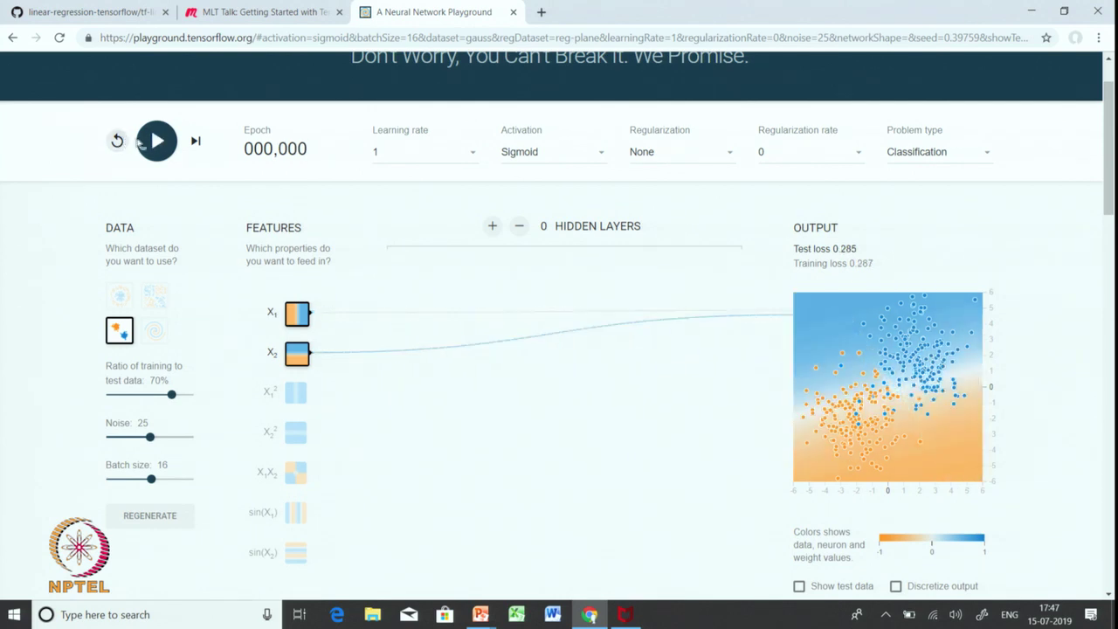
{"action": "left_click", "coordinate": [380, 153]}
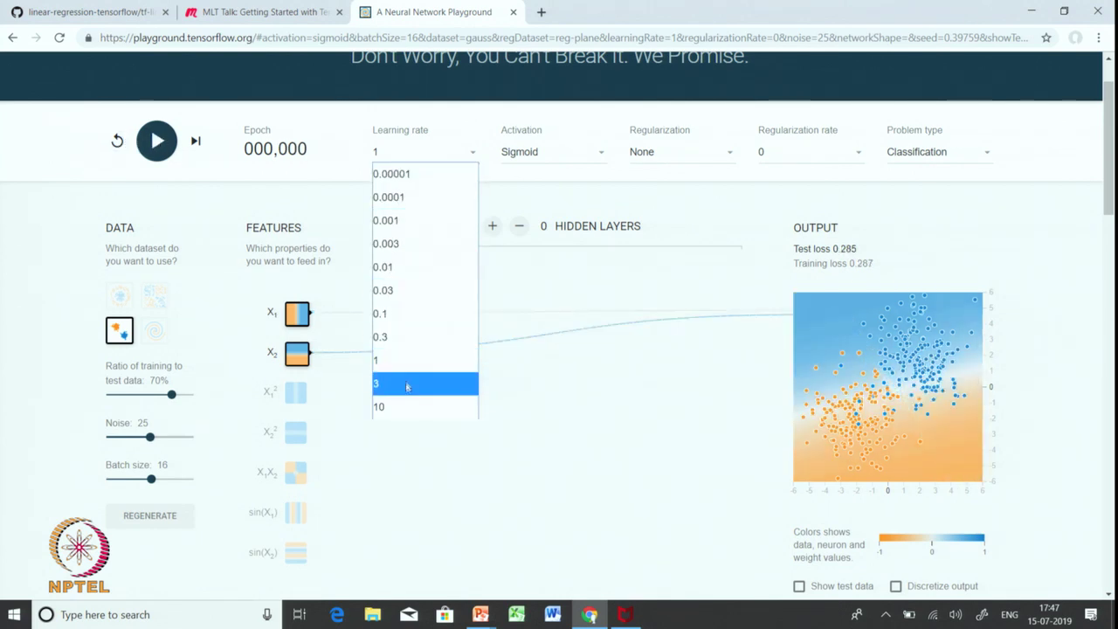
{"action": "left_click", "coordinate": [410, 405]}
{"action": "left_click", "coordinate": [156, 141]}
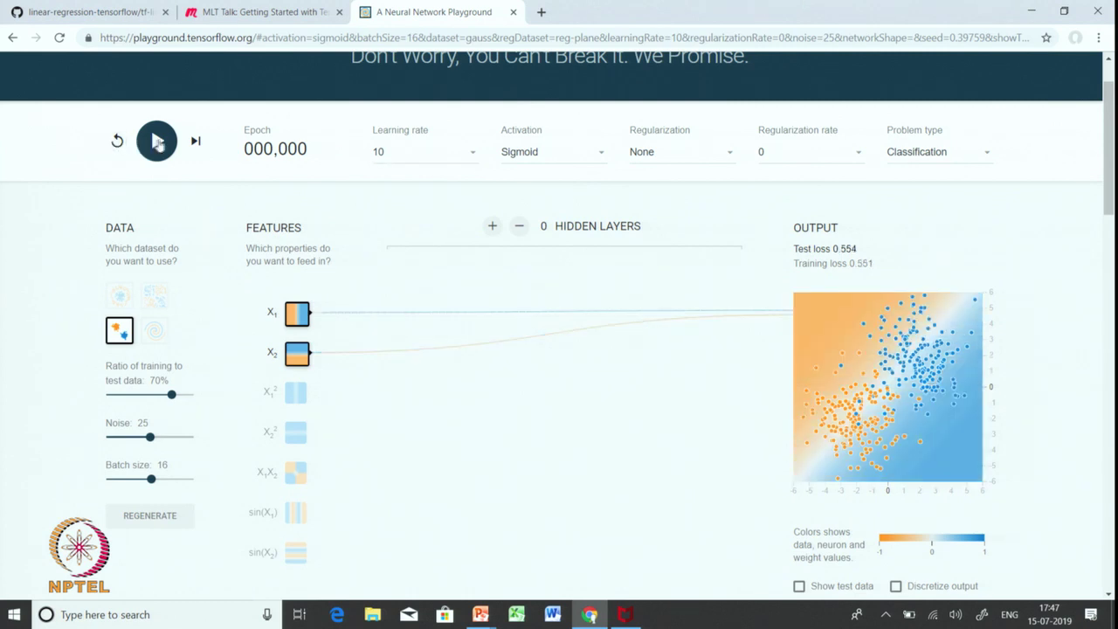
{"action": "left_click", "coordinate": [118, 141]}
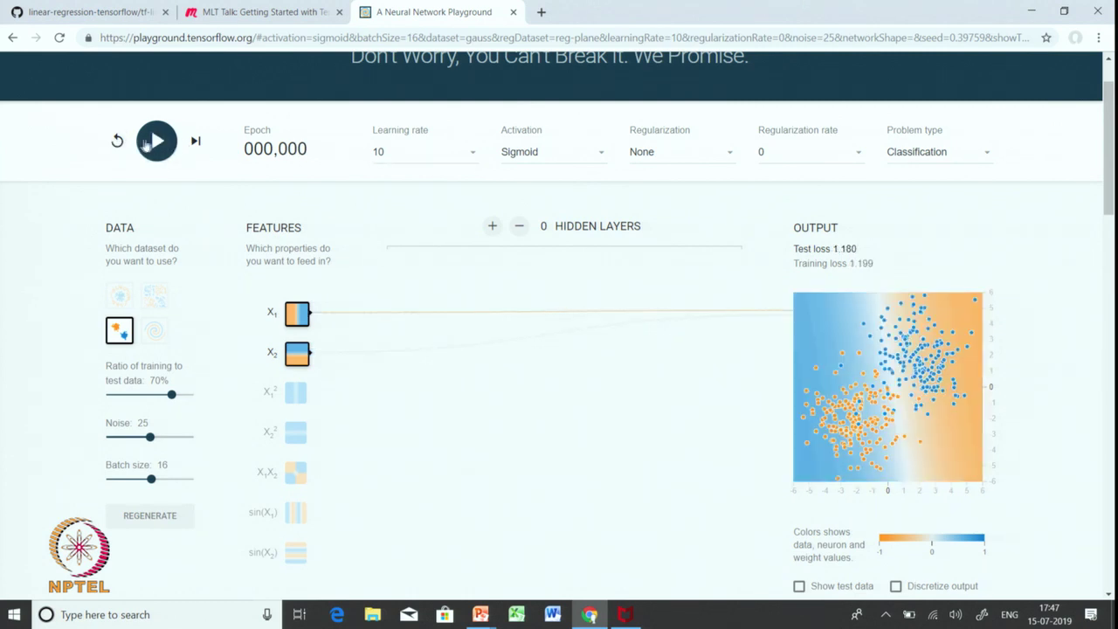
{"action": "left_click", "coordinate": [157, 142]}
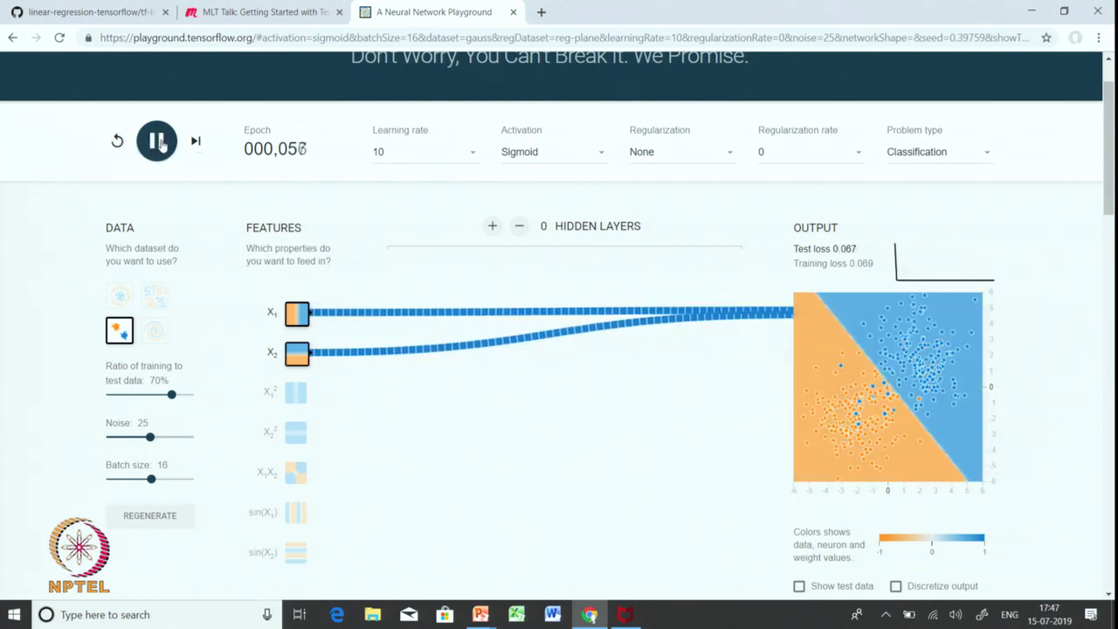
{"action": "left_click", "coordinate": [160, 143]}
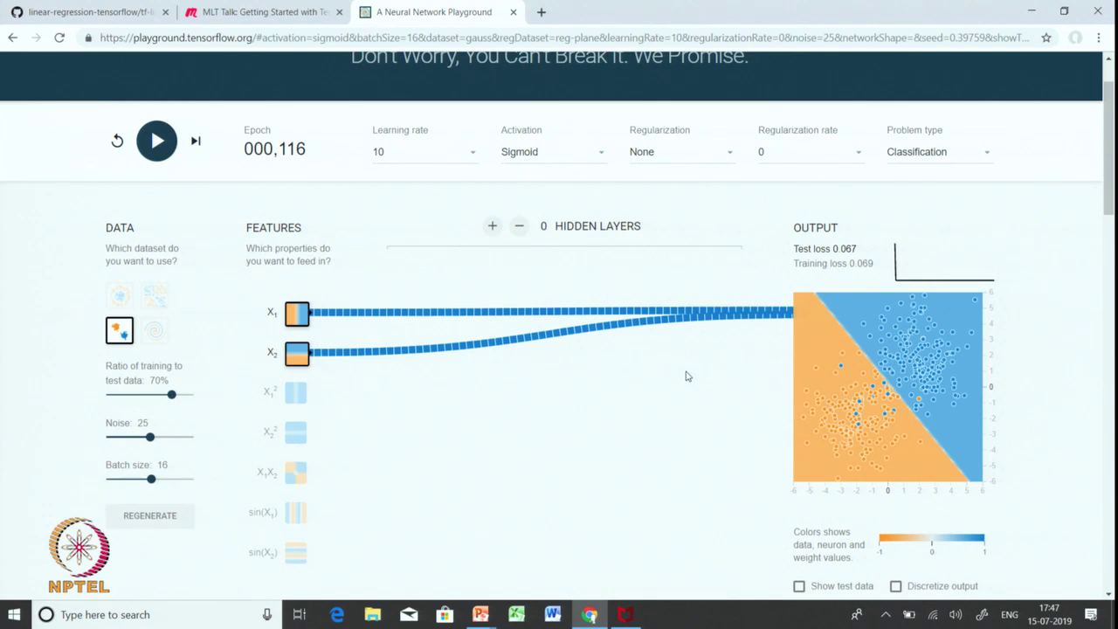
Add the X1², X2² and X1X2 features to the network's inputs.
{"action": "left_click", "coordinate": [297, 394]}
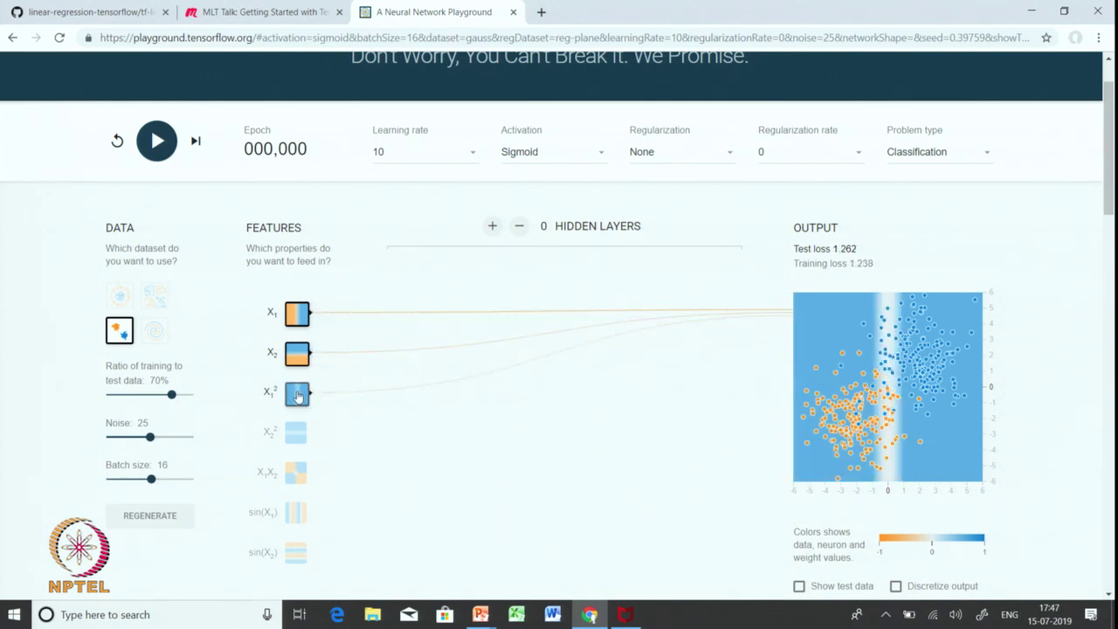
{"action": "mouse_move", "coordinate": [346, 395]}
{"action": "left_click", "coordinate": [292, 394]}
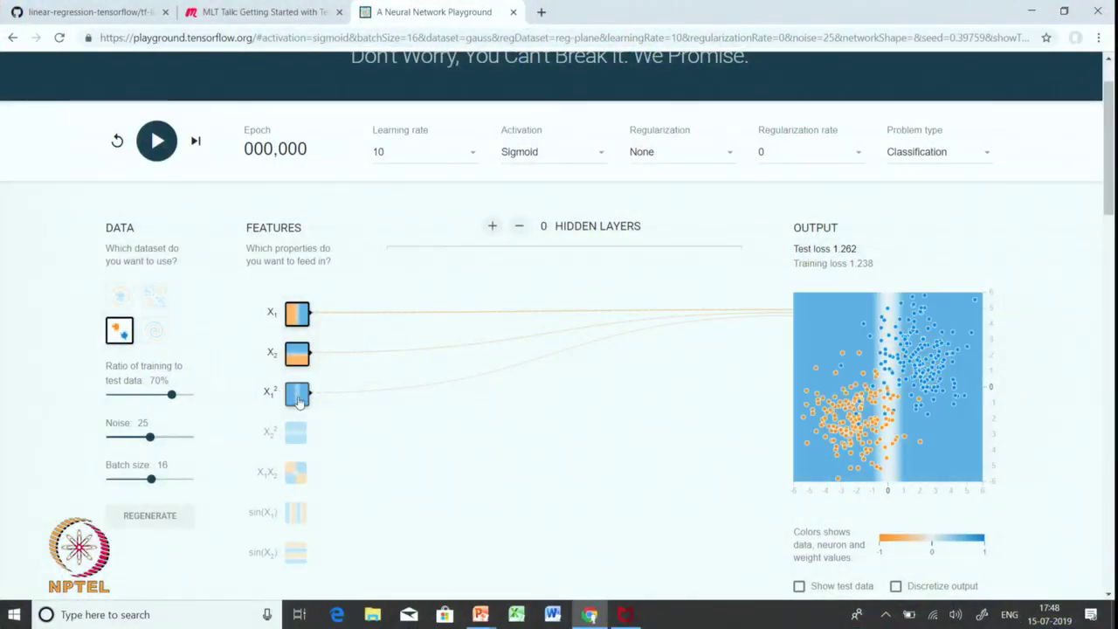
{"action": "left_click", "coordinate": [298, 398]}
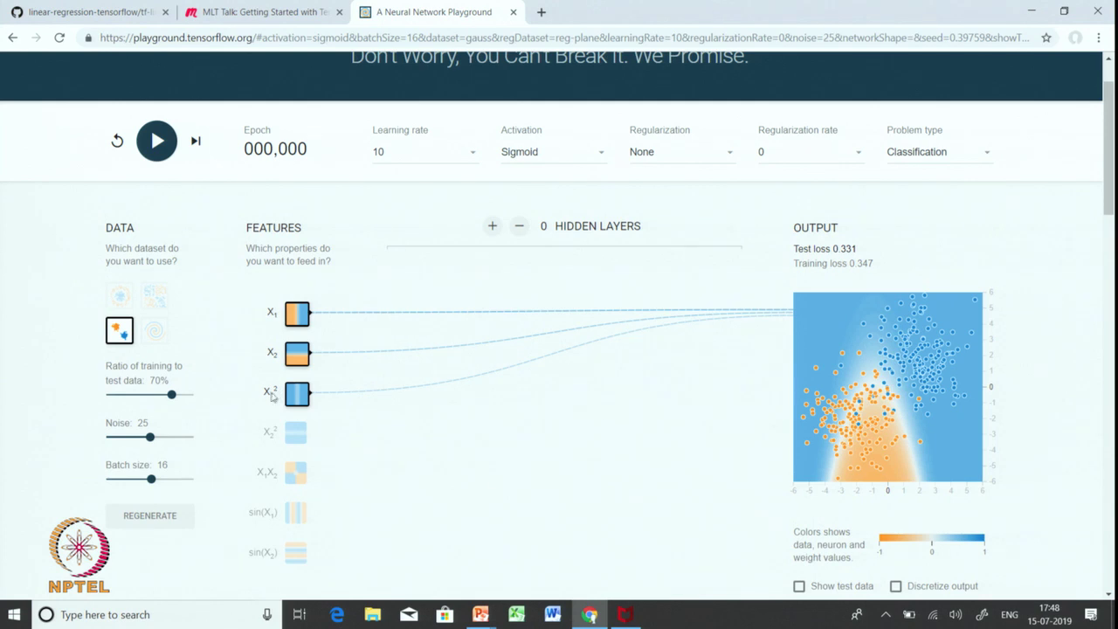
{"action": "left_click", "coordinate": [295, 439]}
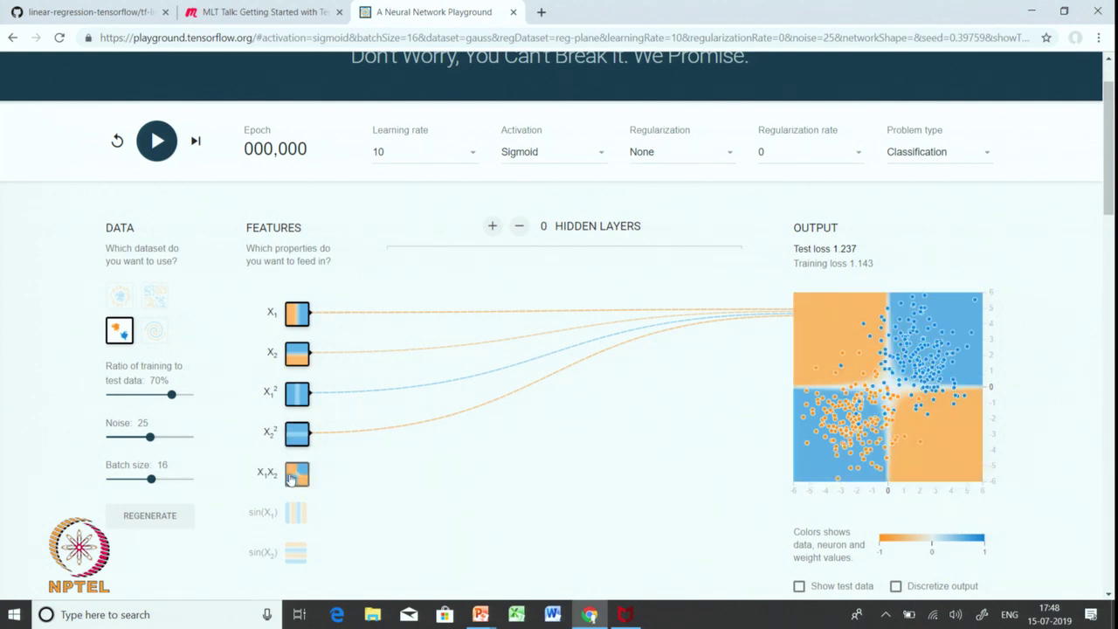
{"action": "left_click", "coordinate": [294, 476]}
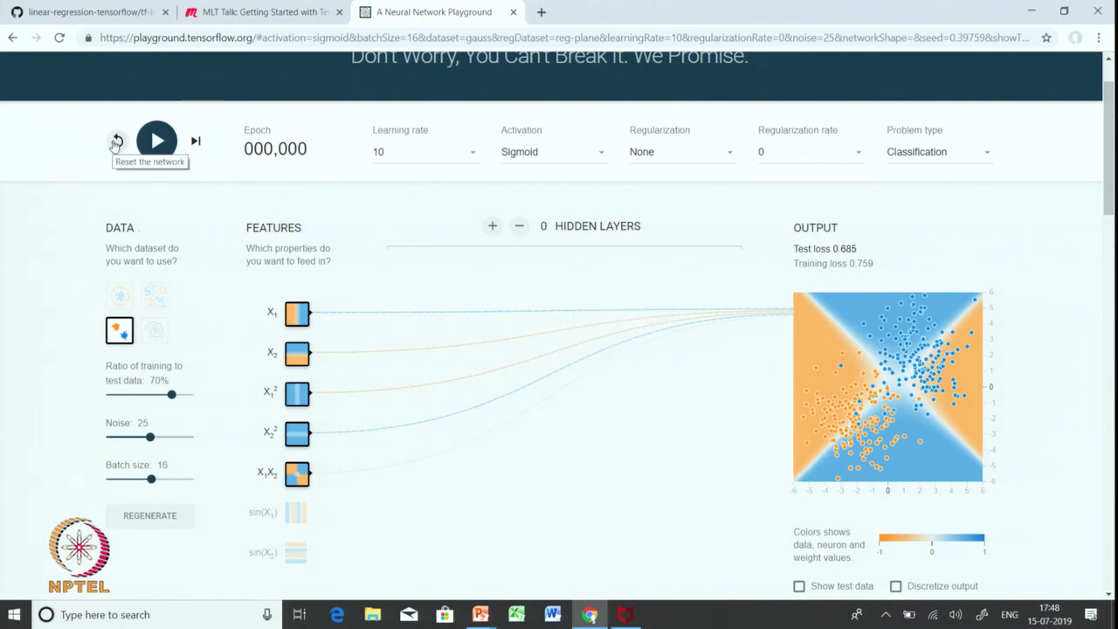
Reset the five-feature network and train it at learning rate 10, pausing around epoch 92.
{"action": "left_click", "coordinate": [116, 142]}
{"action": "left_click", "coordinate": [155, 147]}
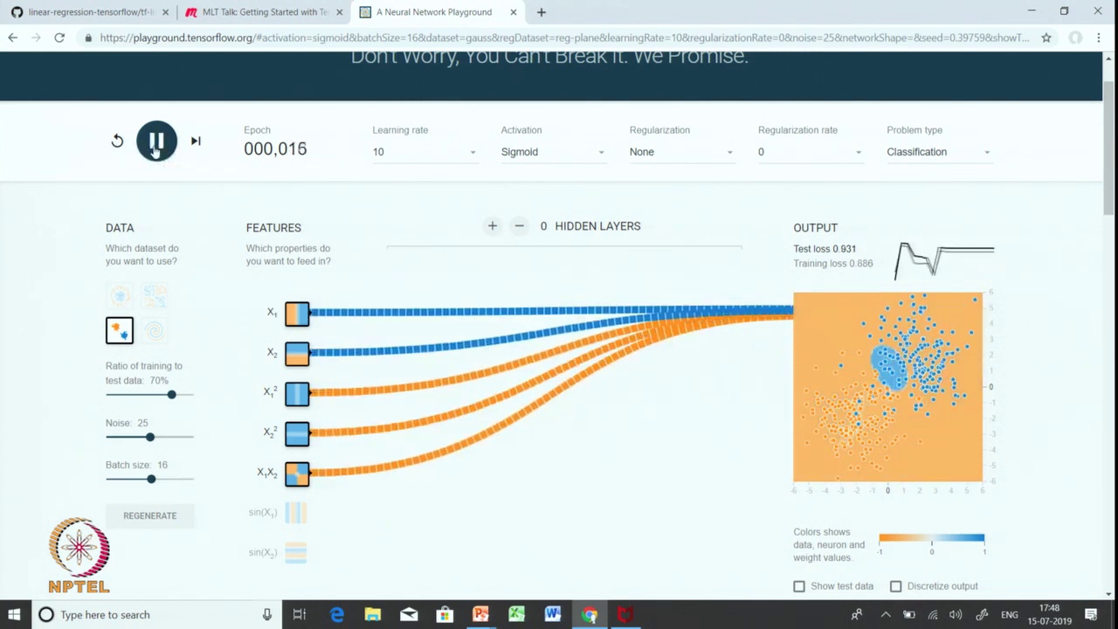
{"action": "left_click", "coordinate": [155, 145]}
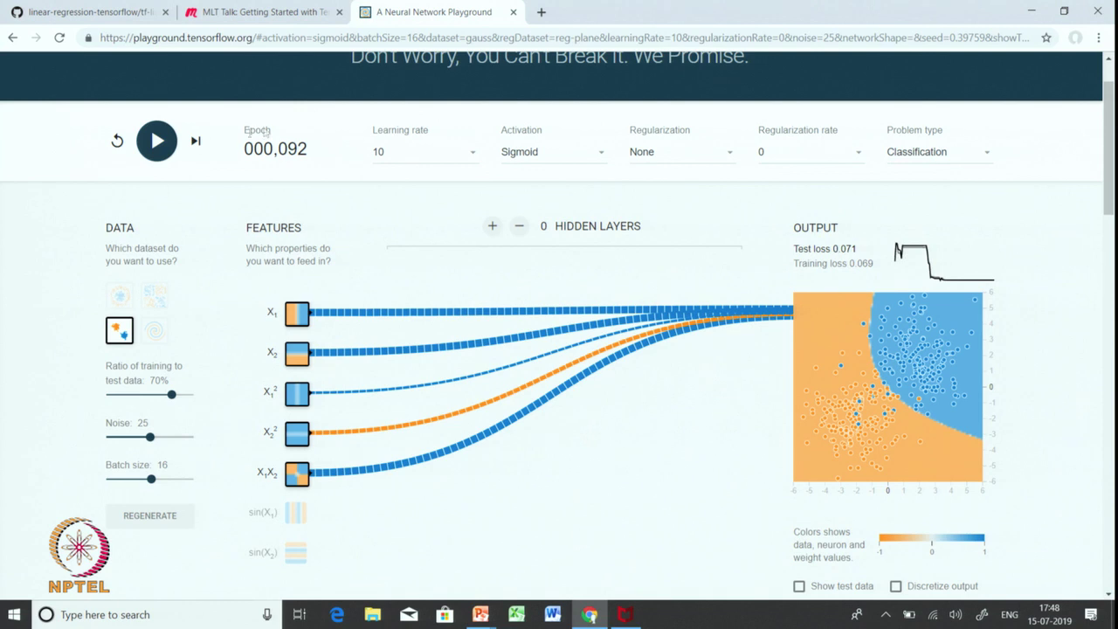
Reset the network and advance the training one epoch at a time up to epoch 37.
{"action": "left_click", "coordinate": [117, 140]}
{"action": "left_click", "coordinate": [197, 142]}
{"action": "left_click", "coordinate": [197, 143]}
{"action": "left_click", "coordinate": [197, 143]}
{"action": "left_click", "coordinate": [197, 142]}
{"action": "left_click", "coordinate": [197, 143]}
{"action": "left_click", "coordinate": [198, 143]}
{"action": "left_click", "coordinate": [198, 143]}
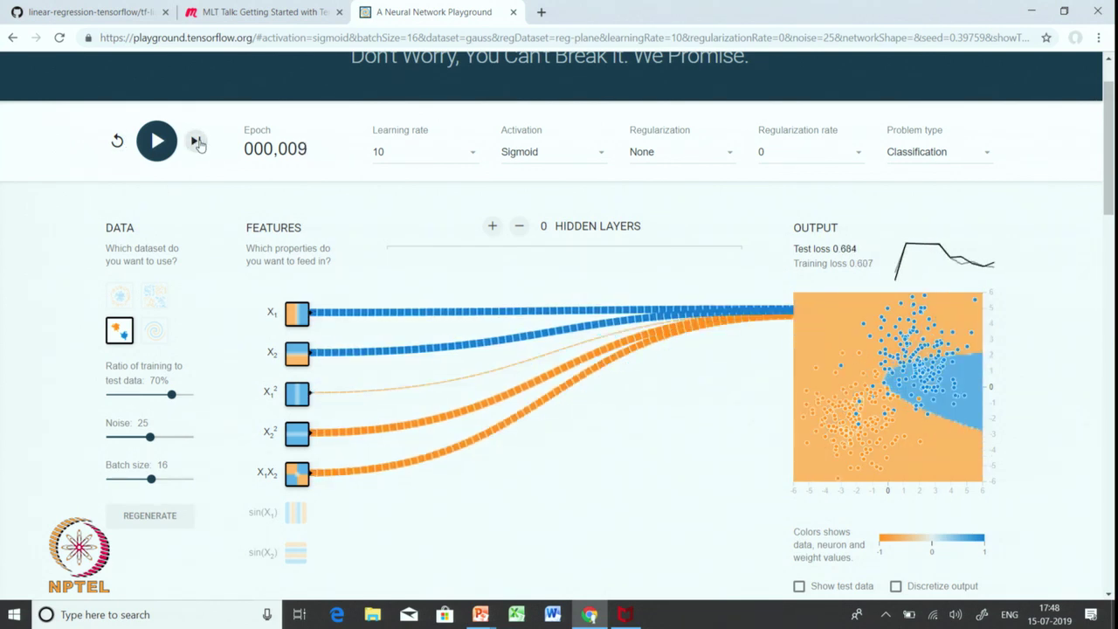
{"action": "left_click", "coordinate": [197, 143]}
{"action": "left_click", "coordinate": [198, 143]}
{"action": "left_click", "coordinate": [198, 143]}
{"action": "left_click", "coordinate": [197, 143]}
{"action": "left_click", "coordinate": [197, 143]}
{"action": "left_click", "coordinate": [197, 143]}
{"action": "left_click", "coordinate": [197, 143]}
{"action": "left_click", "coordinate": [197, 142]}
{"action": "left_click", "coordinate": [198, 143]}
{"action": "left_click", "coordinate": [197, 143]}
{"action": "left_click", "coordinate": [198, 142]}
{"action": "left_click", "coordinate": [198, 142]}
{"action": "left_click", "coordinate": [198, 143]}
{"action": "left_click", "coordinate": [198, 142]}
{"action": "left_click", "coordinate": [197, 143]}
{"action": "left_click", "coordinate": [198, 142]}
{"action": "left_click", "coordinate": [197, 143]}
{"action": "left_click", "coordinate": [197, 142]}
{"action": "left_click", "coordinate": [197, 142]}
{"action": "left_click", "coordinate": [197, 142]}
{"action": "left_click", "coordinate": [198, 142]}
{"action": "left_click", "coordinate": [197, 142]}
{"action": "left_click", "coordinate": [197, 142]}
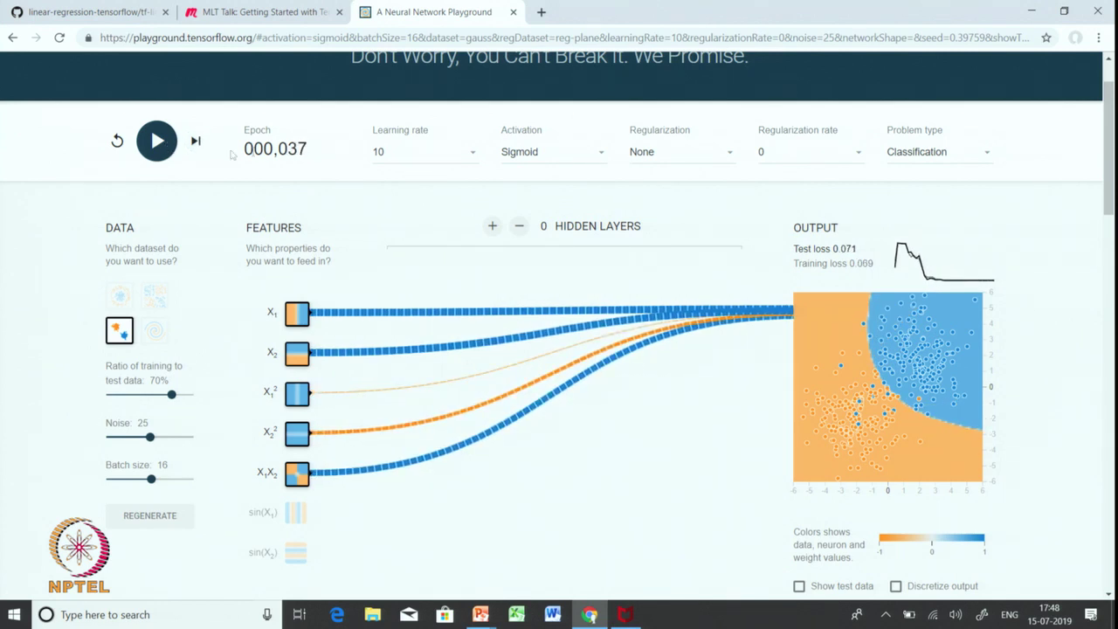
Set the learning rate to 0.3, train the reset network until about epoch 391, and inspect the X1 connection's weight.
{"action": "left_click", "coordinate": [398, 156]}
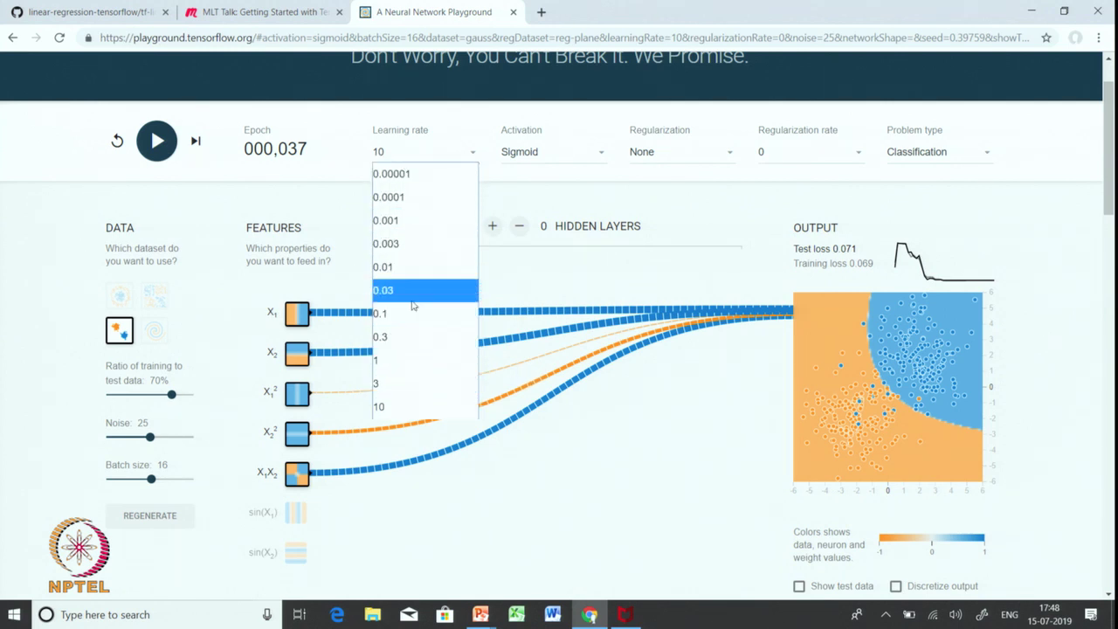
{"action": "left_click", "coordinate": [432, 337]}
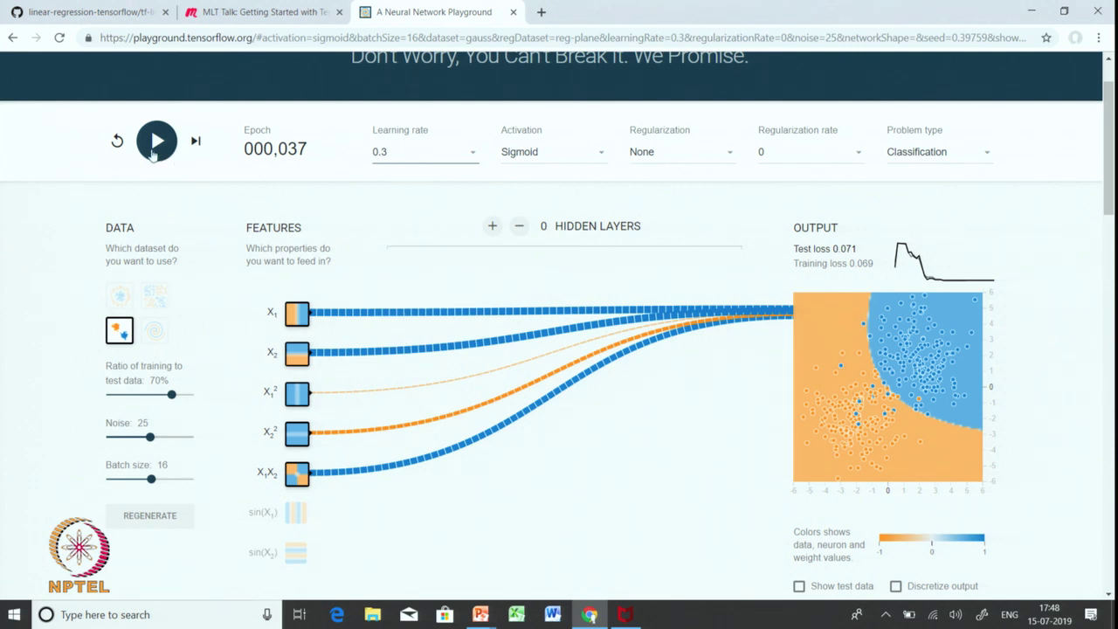
{"action": "left_click", "coordinate": [117, 141]}
{"action": "left_click", "coordinate": [156, 142]}
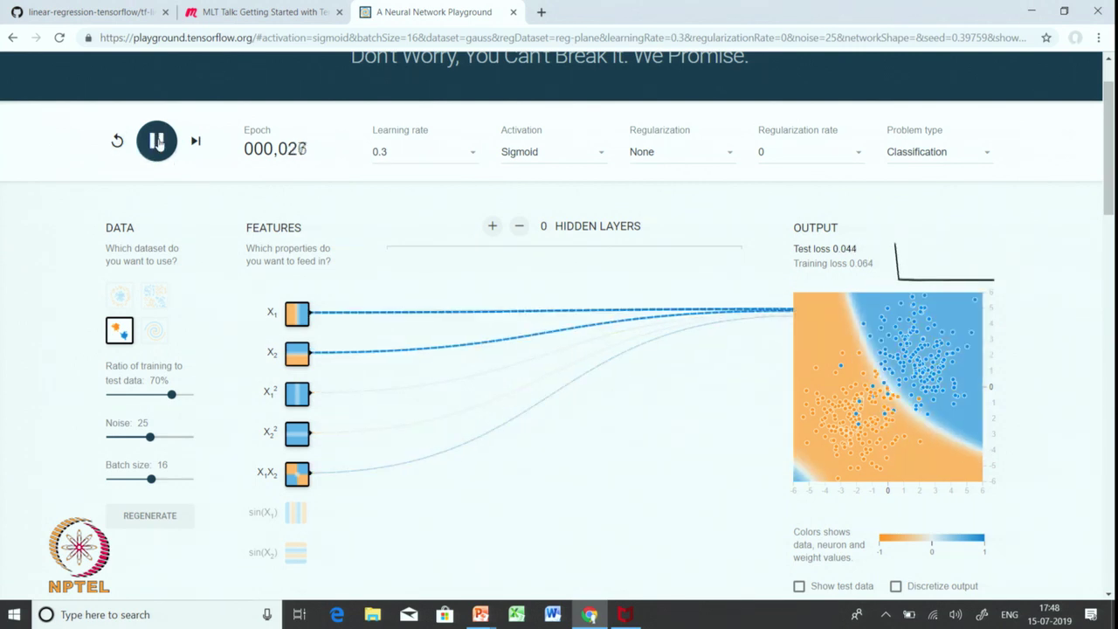
{"action": "left_click", "coordinate": [157, 141]}
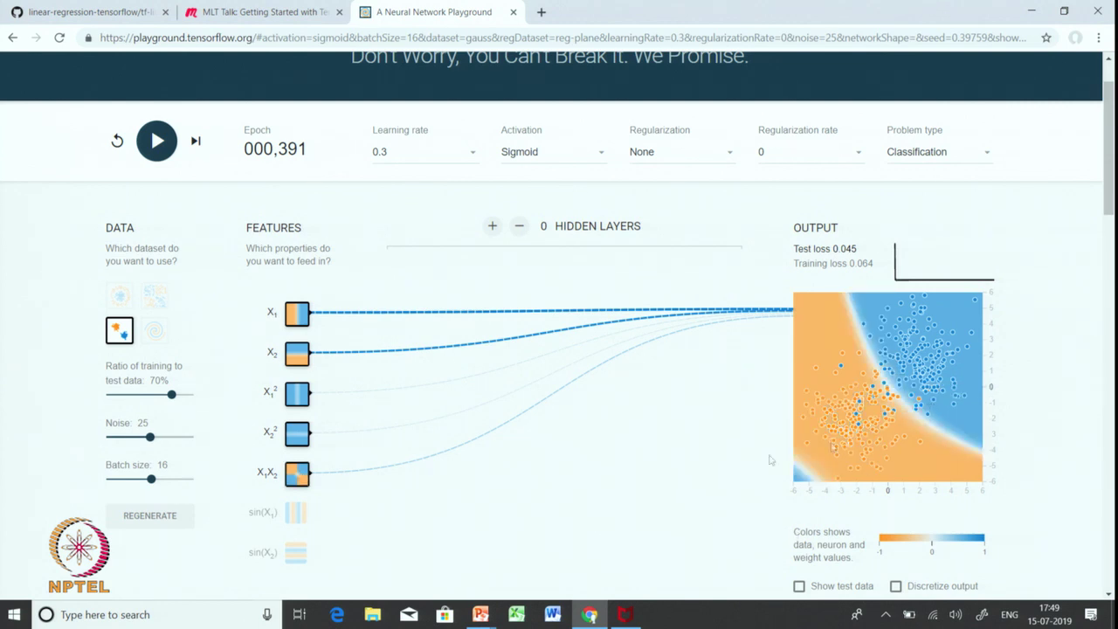
{"action": "mouse_move", "coordinate": [348, 317]}
{"action": "mouse_move", "coordinate": [583, 316]}
Set the learning rate to 0.01 and train the reset network, pausing around epoch 306.
{"action": "left_click", "coordinate": [407, 155]}
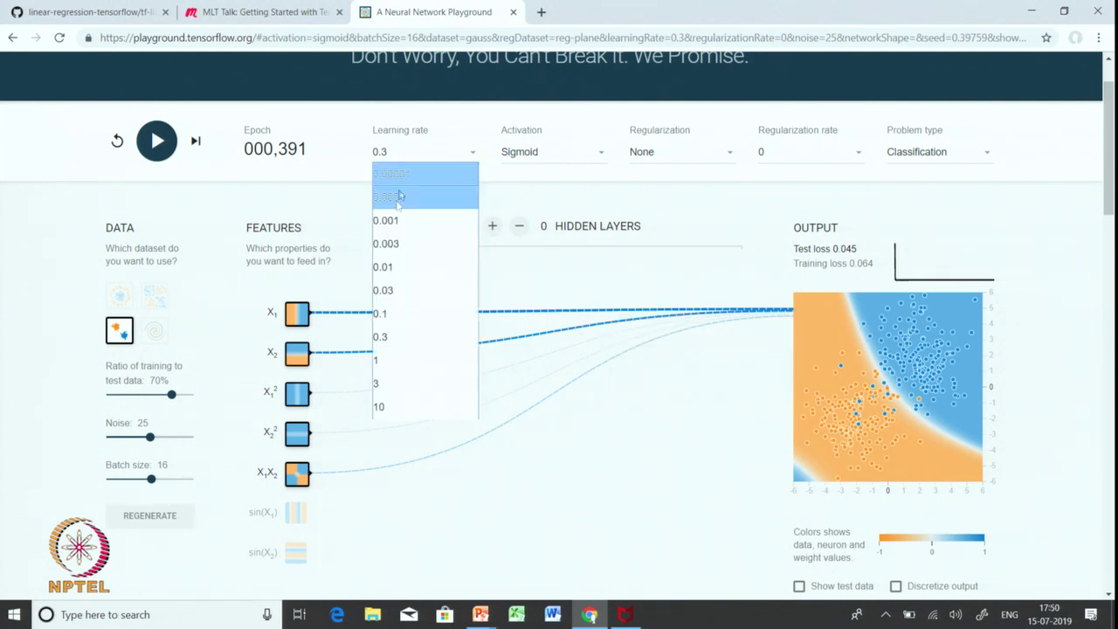
{"action": "left_click", "coordinate": [395, 278]}
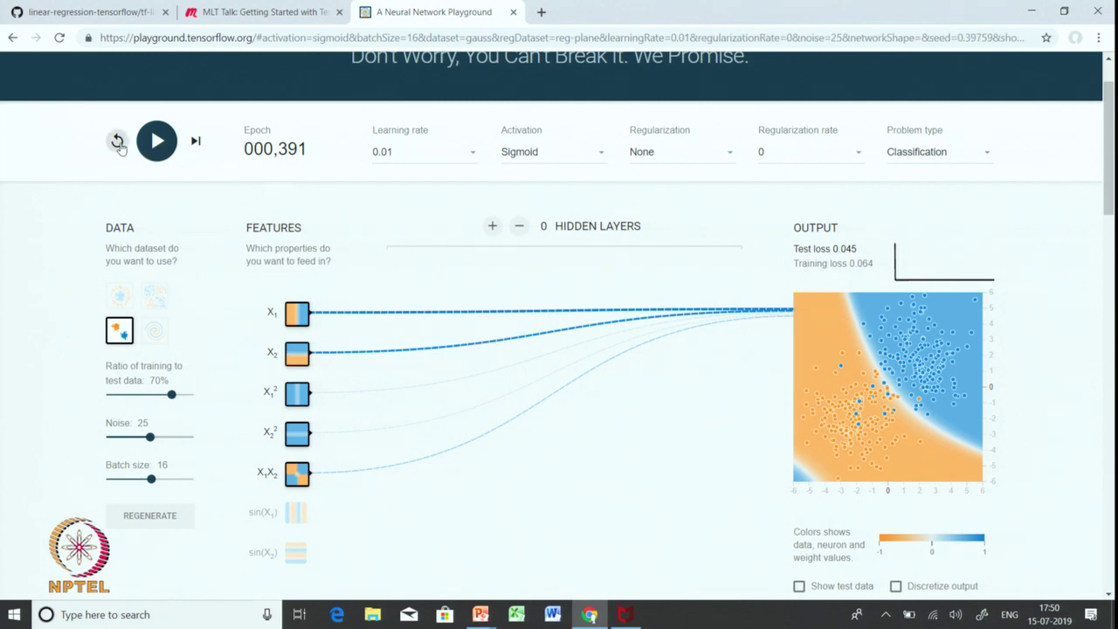
{"action": "left_click", "coordinate": [117, 141]}
{"action": "left_click", "coordinate": [157, 140]}
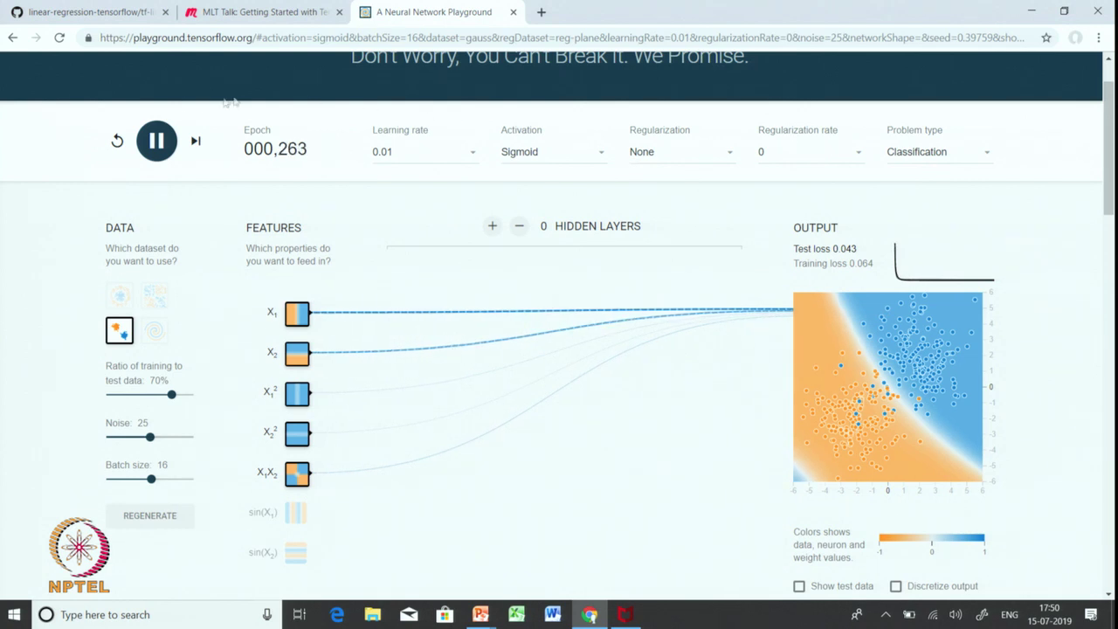
{"action": "left_click", "coordinate": [157, 140]}
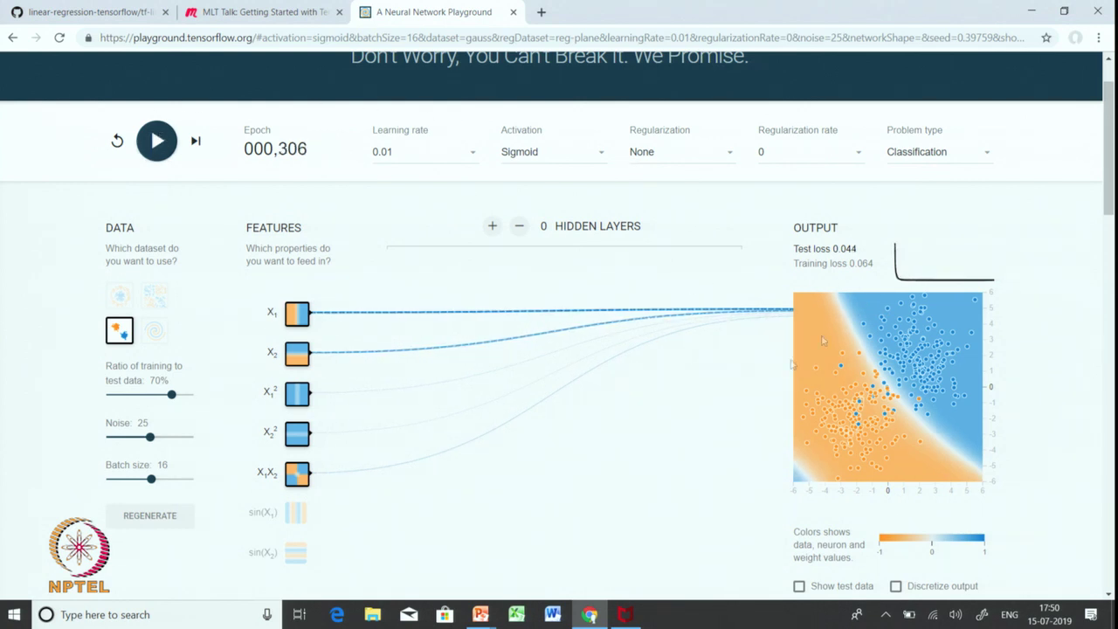
Add the sin(X1) and sin(X2) features so that all seven features feed the network.
{"action": "left_click", "coordinate": [297, 515]}
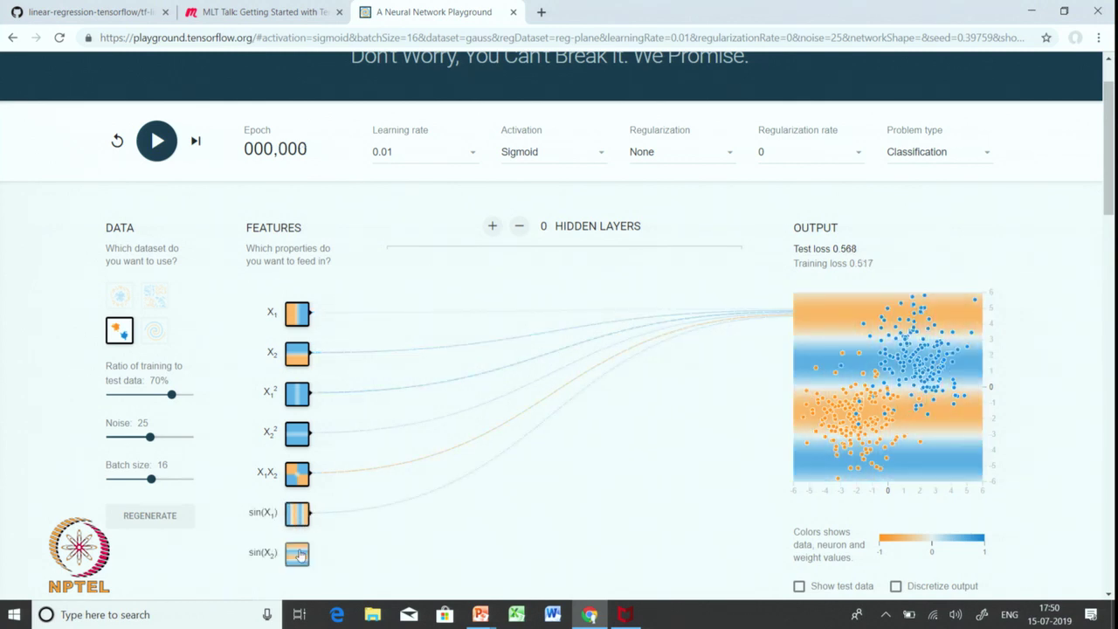
{"action": "left_click", "coordinate": [297, 553]}
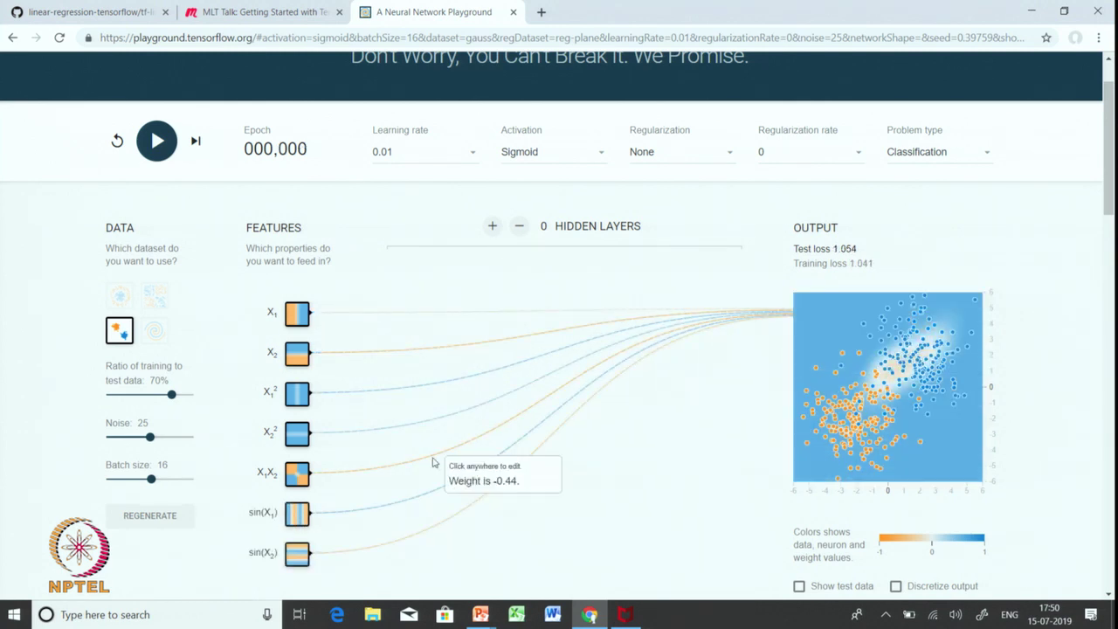
{"action": "scroll", "coordinate": [490, 458], "scroll_direction": "down", "scroll_amount": 1}
{"action": "scroll", "coordinate": [489, 458], "scroll_direction": "up", "scroll_amount": 1}
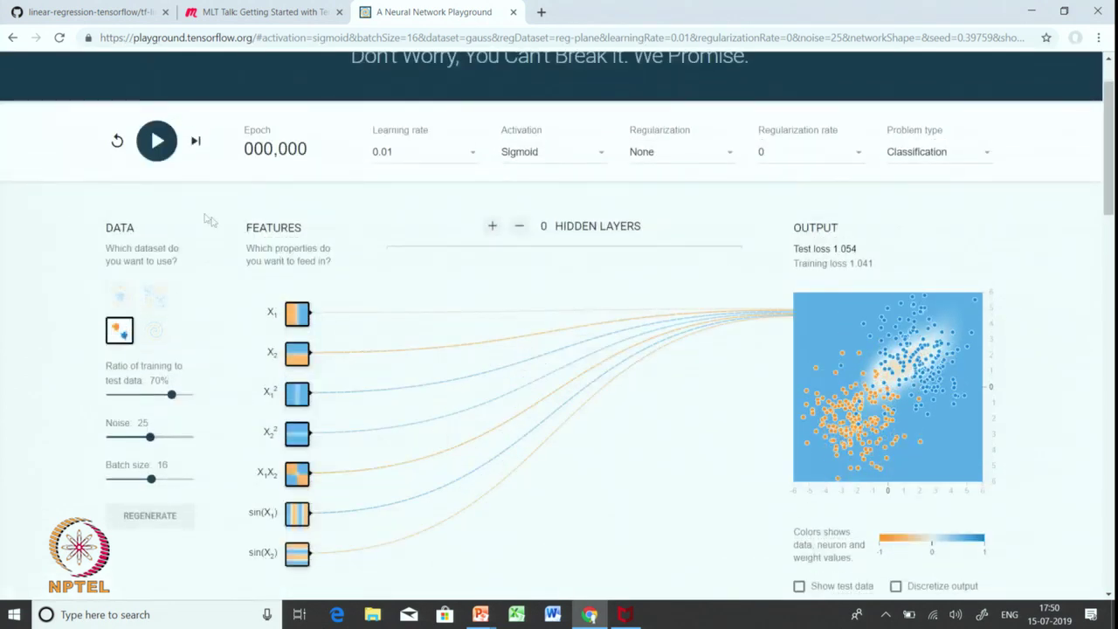
Train the seven-feature network at the 0.01 learning rate and pause around epoch 151.
{"action": "left_click", "coordinate": [158, 141]}
{"action": "left_click", "coordinate": [157, 141]}
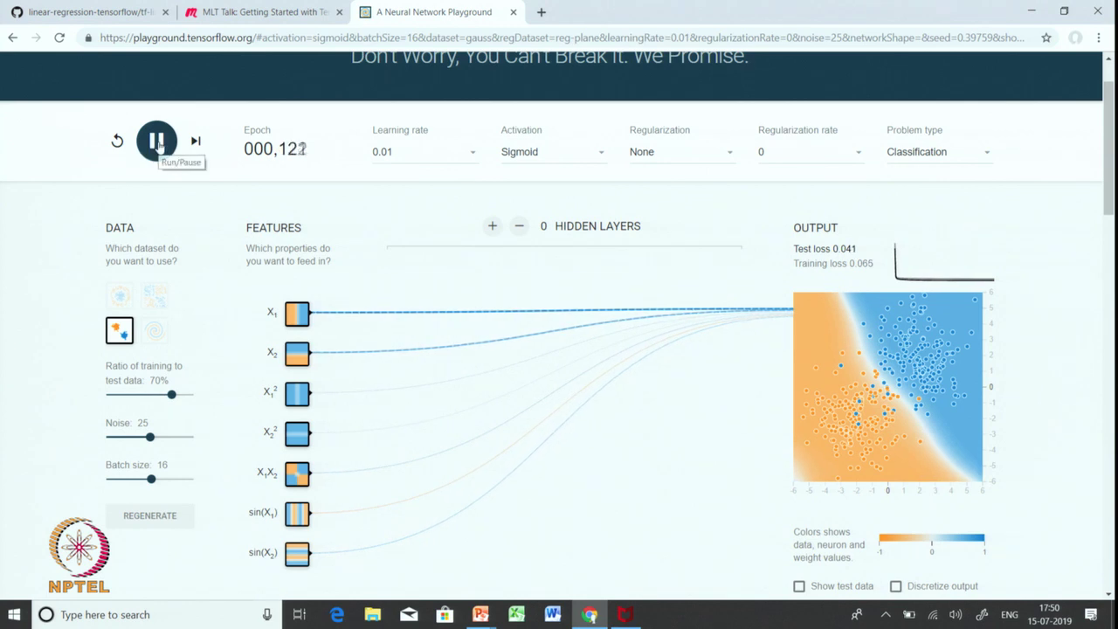
{"action": "left_click", "coordinate": [157, 141]}
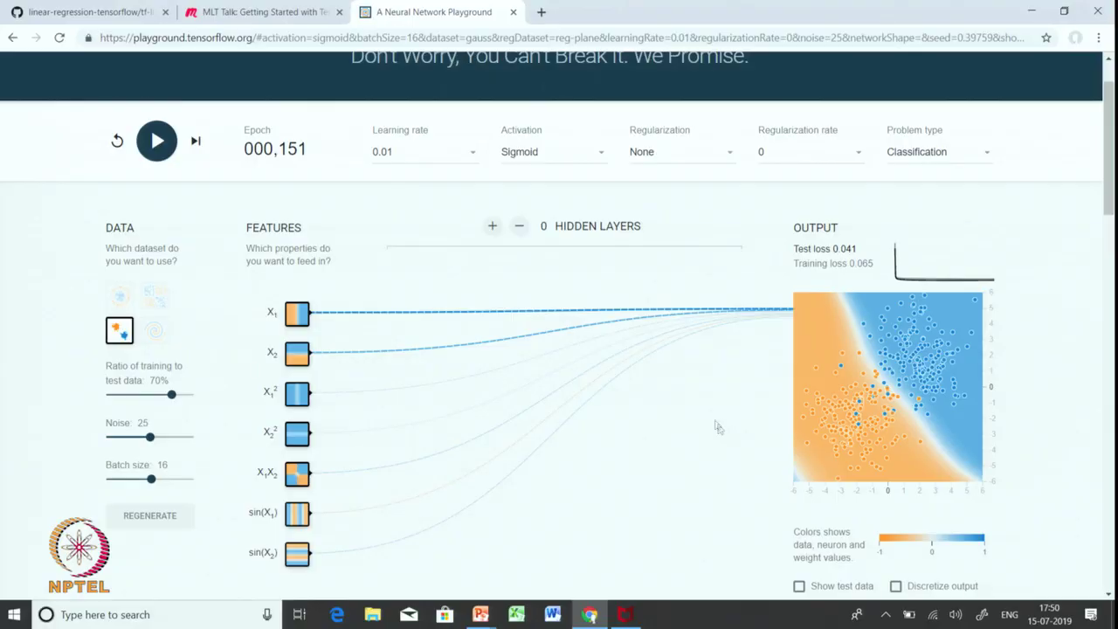
{"action": "left_click", "coordinate": [672, 159]}
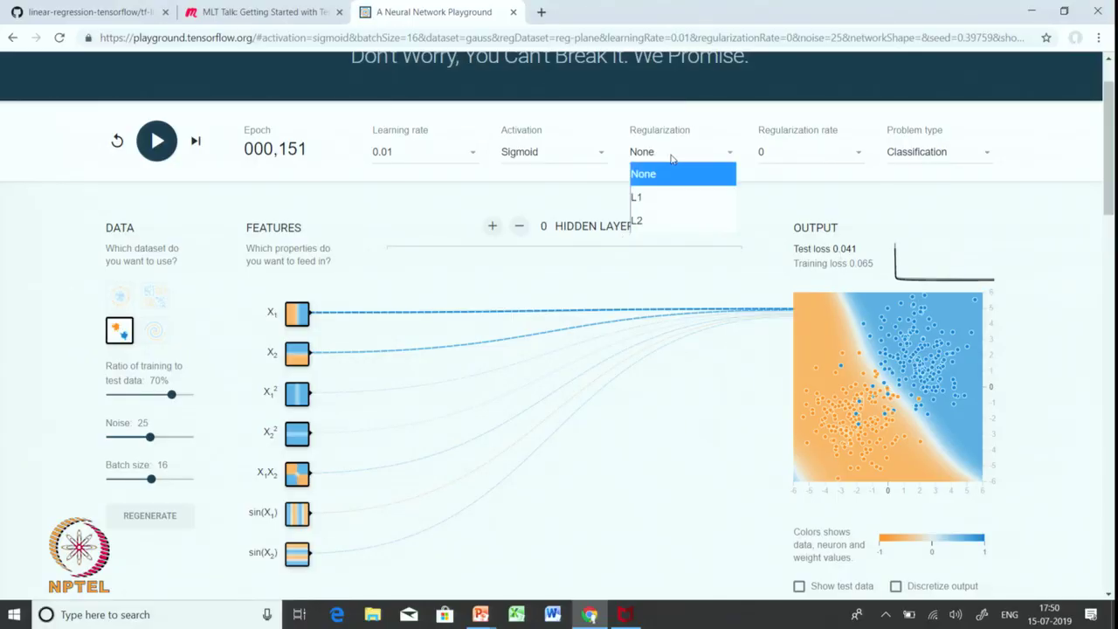
{"action": "left_click", "coordinate": [670, 222]}
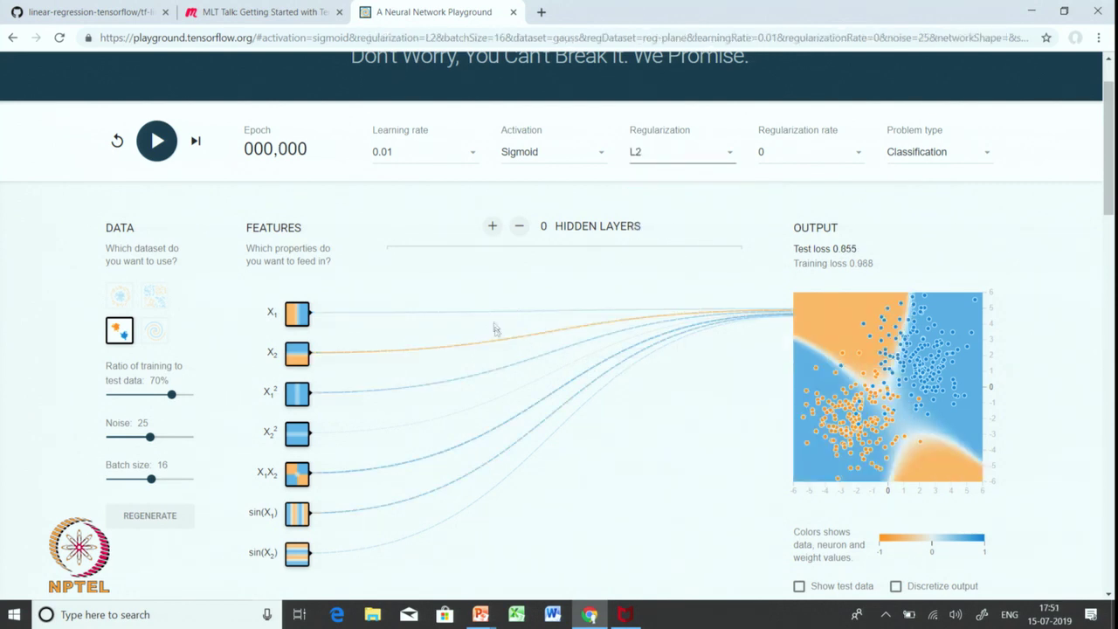
{"action": "left_click", "coordinate": [672, 159]}
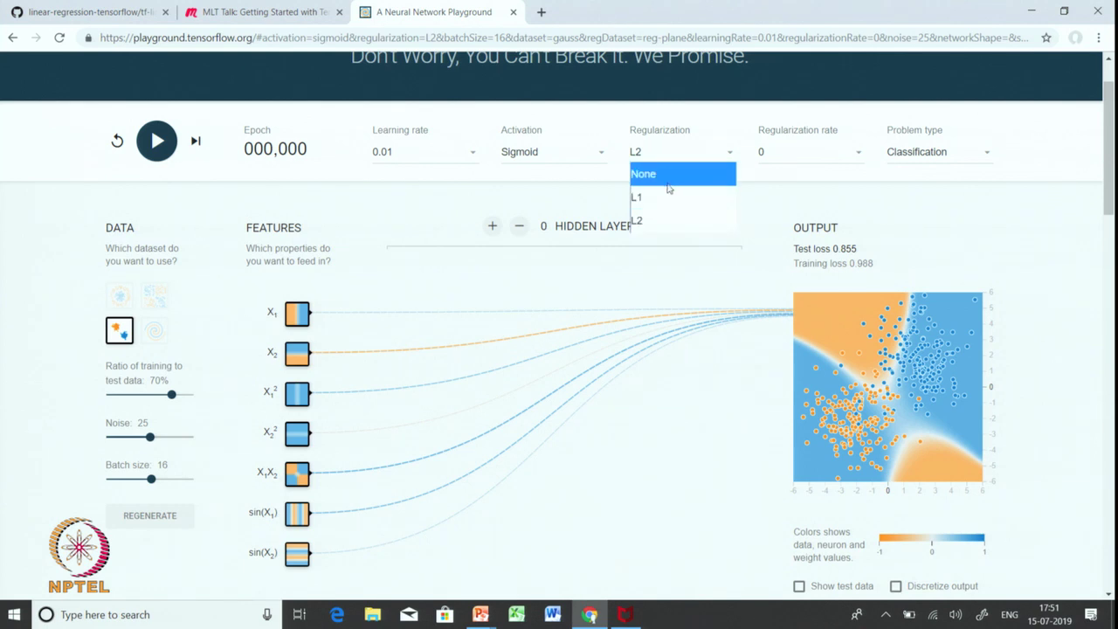
{"action": "left_click", "coordinate": [668, 177]}
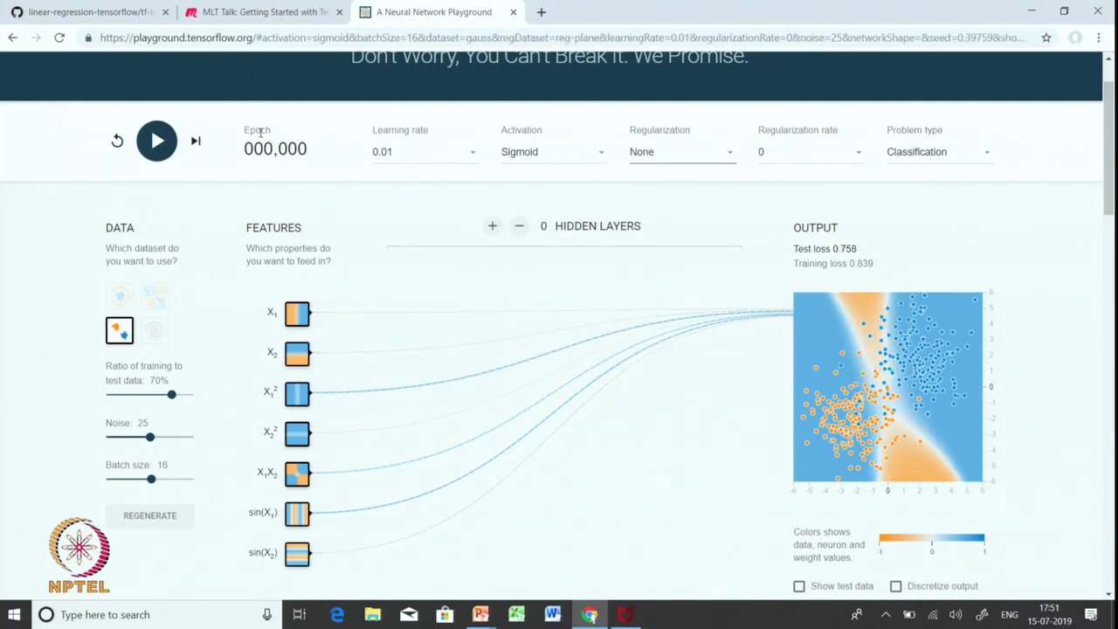
Train the reset seven-feature network without regularization, pause around epoch 95, and inspect the weights of the feature connections.
{"action": "left_click", "coordinate": [117, 140]}
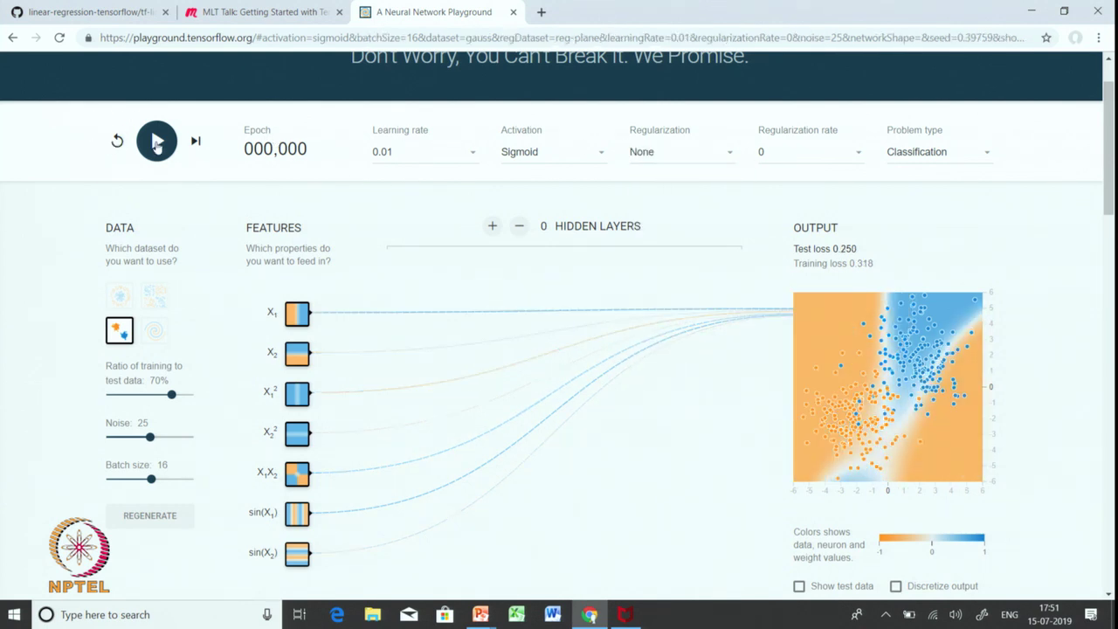
{"action": "left_click", "coordinate": [157, 141]}
{"action": "left_click", "coordinate": [166, 150]}
{"action": "mouse_move", "coordinate": [421, 318]}
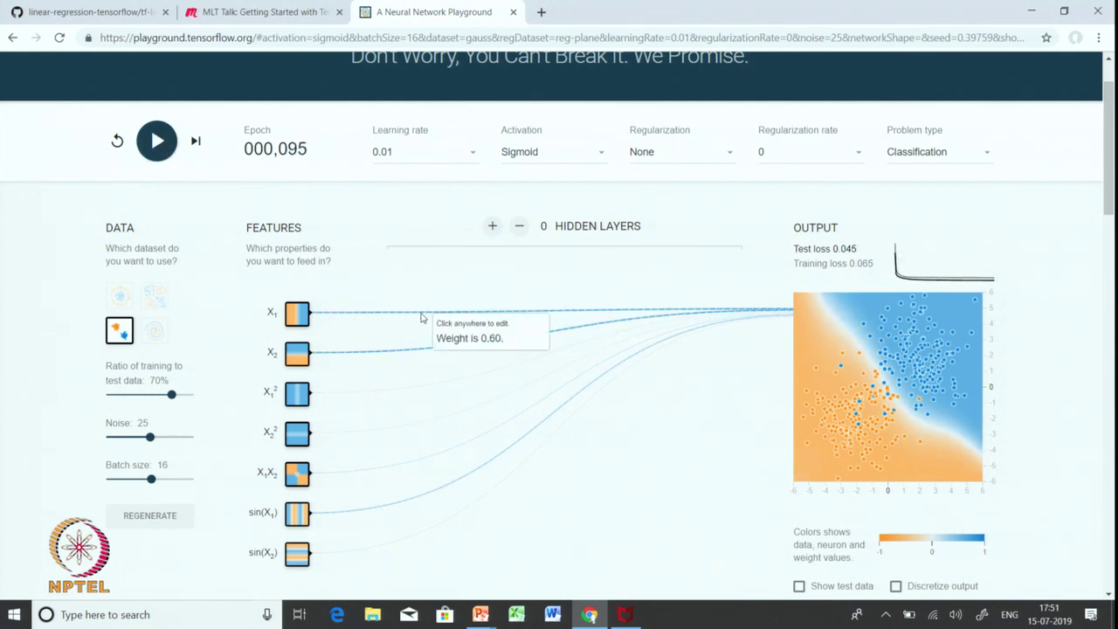
{"action": "mouse_move", "coordinate": [415, 354]}
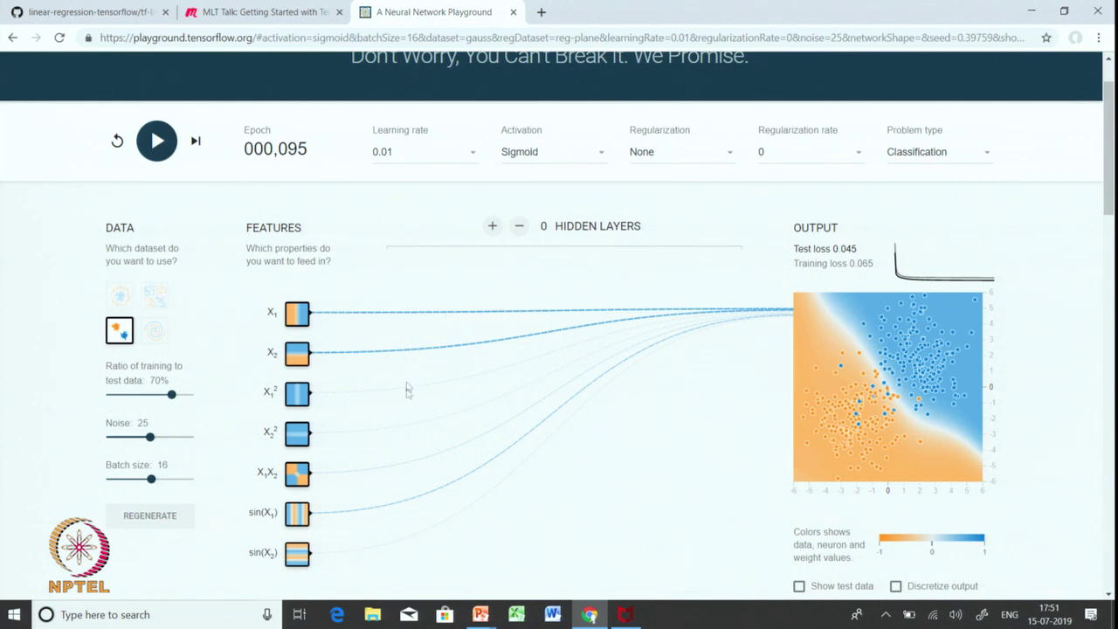
{"action": "mouse_move", "coordinate": [442, 494]}
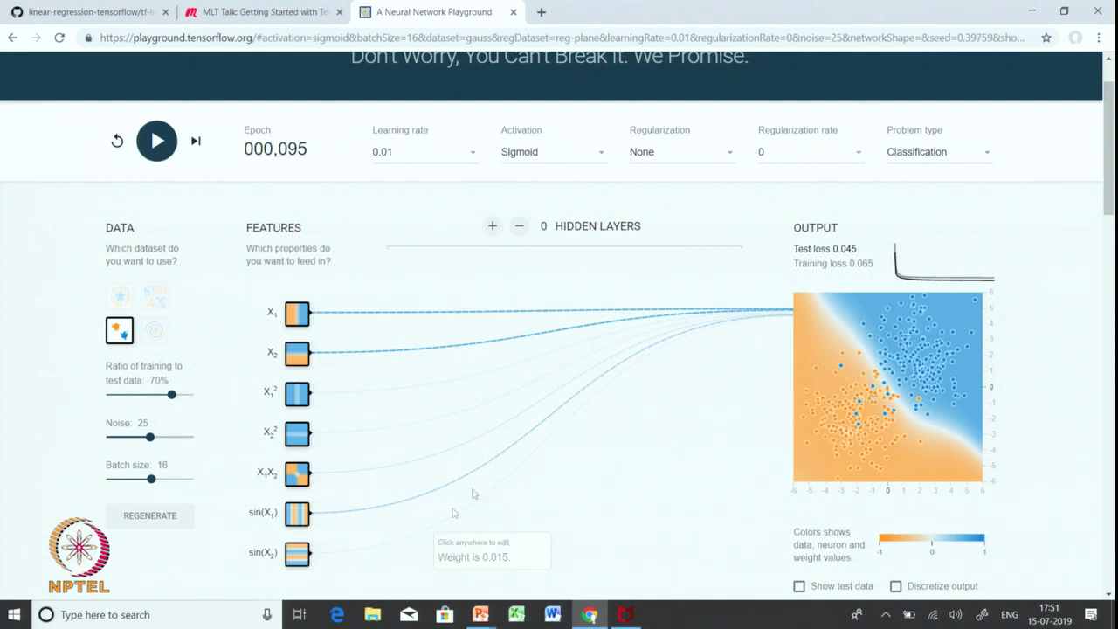
{"action": "mouse_move", "coordinate": [445, 524]}
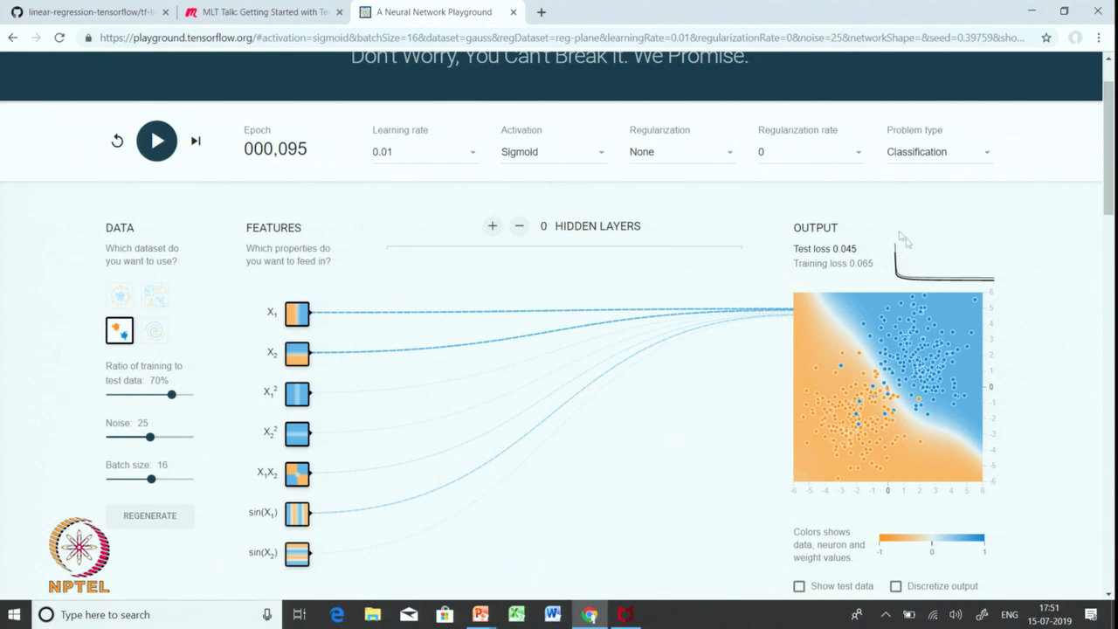
Apply L2 regularization with a rate of 0.1 and train the network, pausing around epoch 114.
{"action": "left_click", "coordinate": [796, 158]}
{"action": "left_click", "coordinate": [793, 158]}
{"action": "left_click", "coordinate": [696, 151]}
{"action": "left_click", "coordinate": [651, 218]}
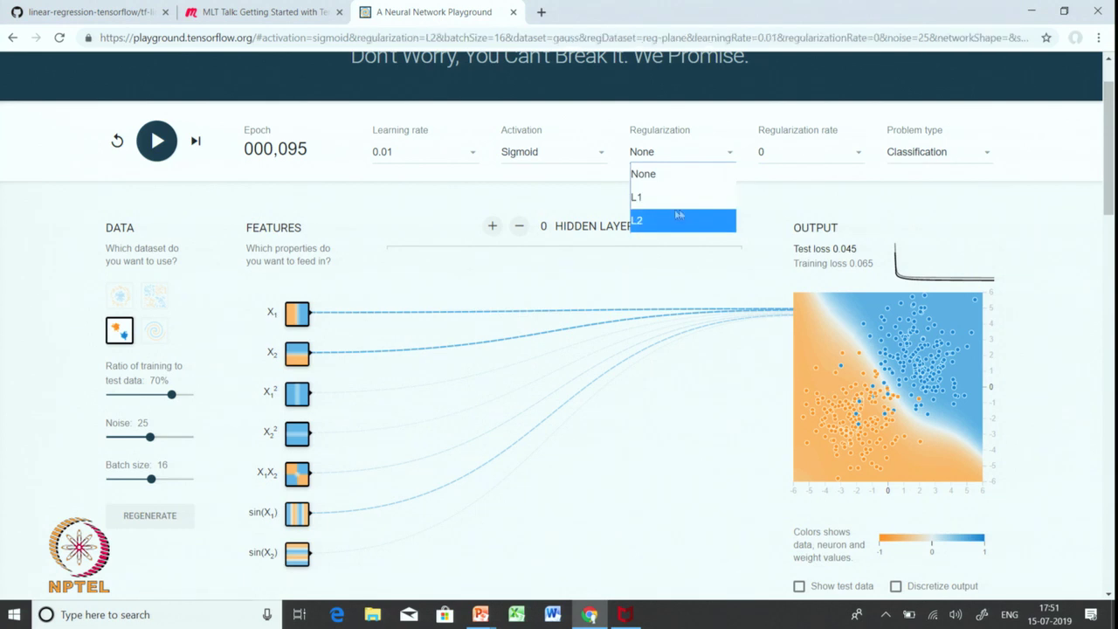
{"action": "left_click", "coordinate": [800, 164]}
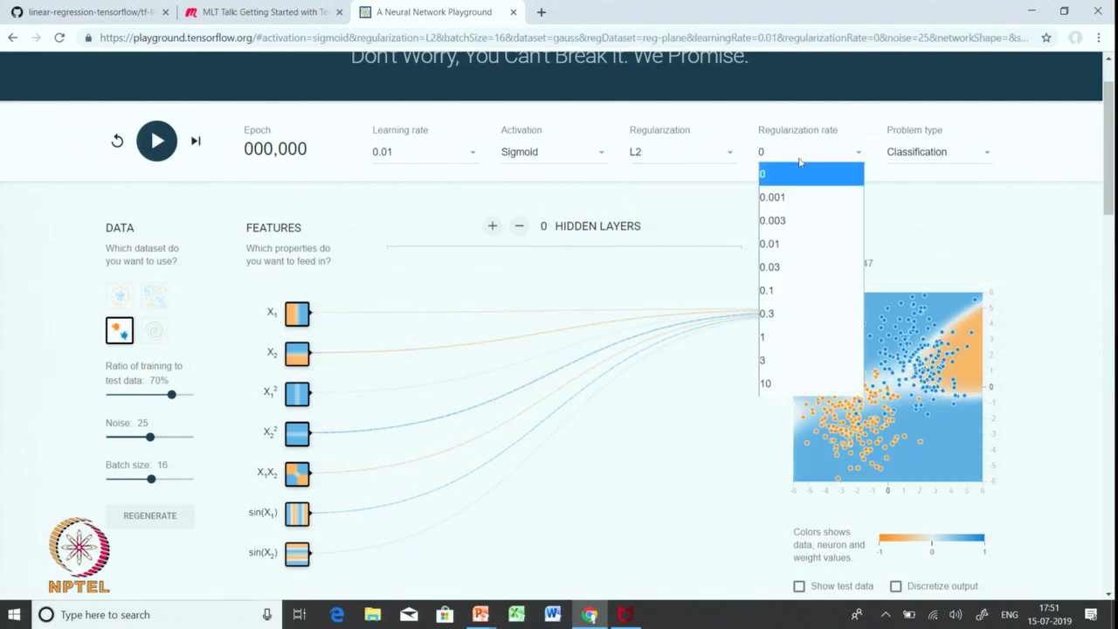
{"action": "left_click", "coordinate": [785, 295]}
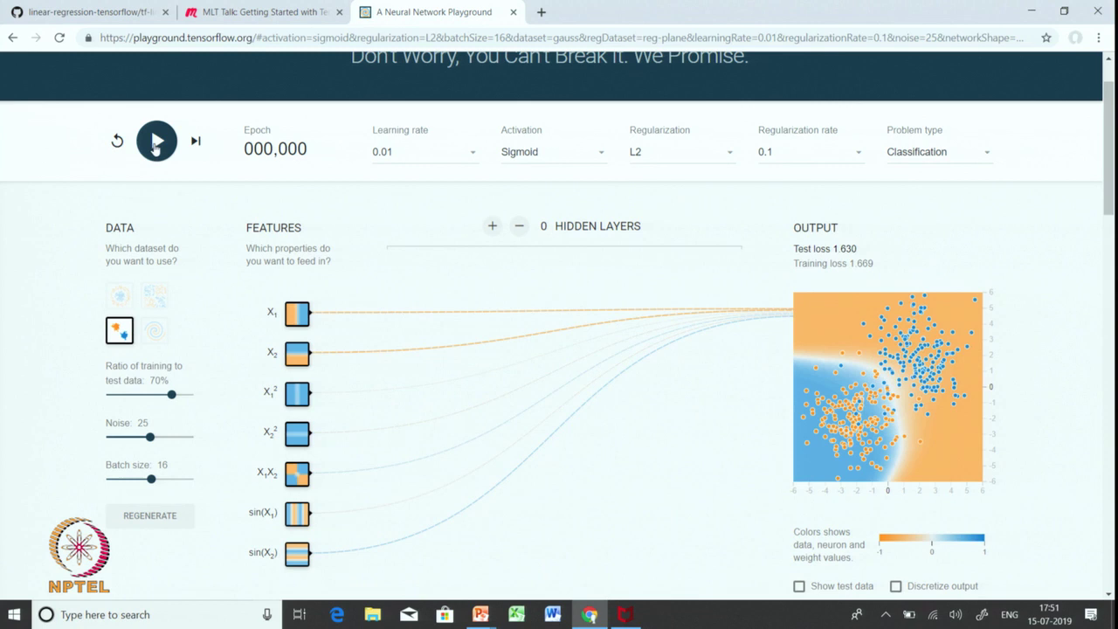
{"action": "left_click", "coordinate": [155, 141]}
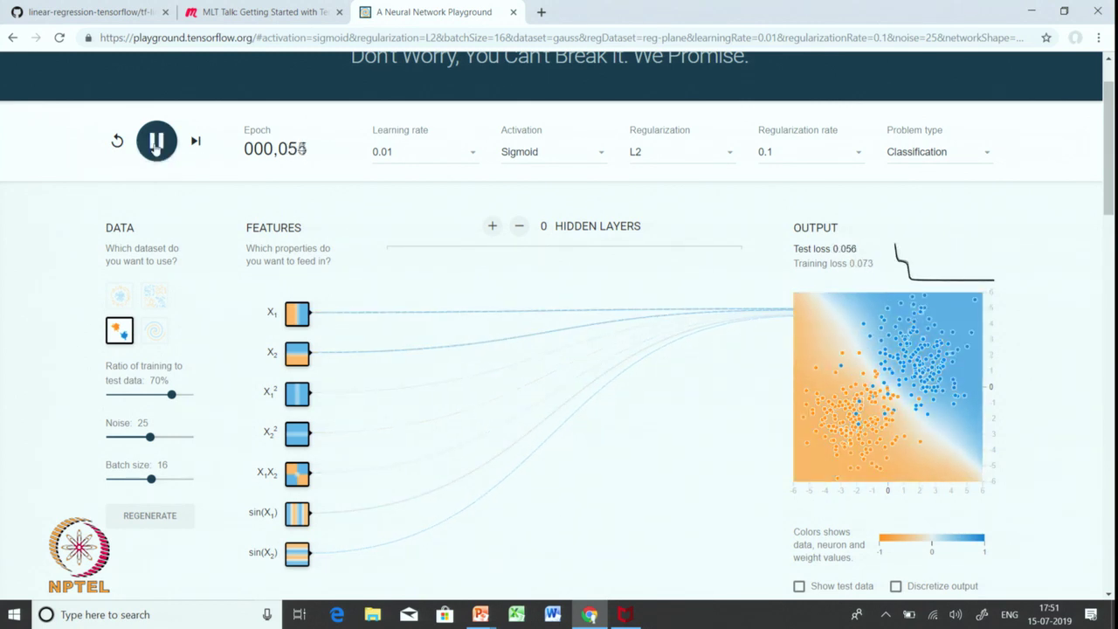
{"action": "left_click", "coordinate": [156, 142]}
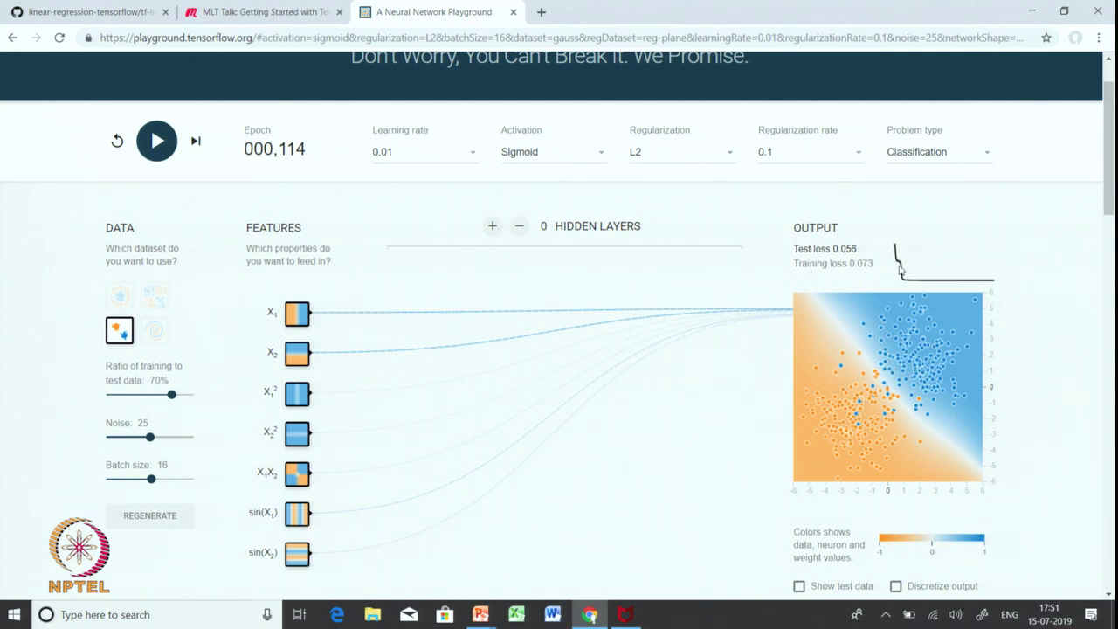
Set the learning rate to 0.003, train the reset network until about epoch 334, and inspect the X1 connection's weight.
{"action": "left_click", "coordinate": [417, 145]}
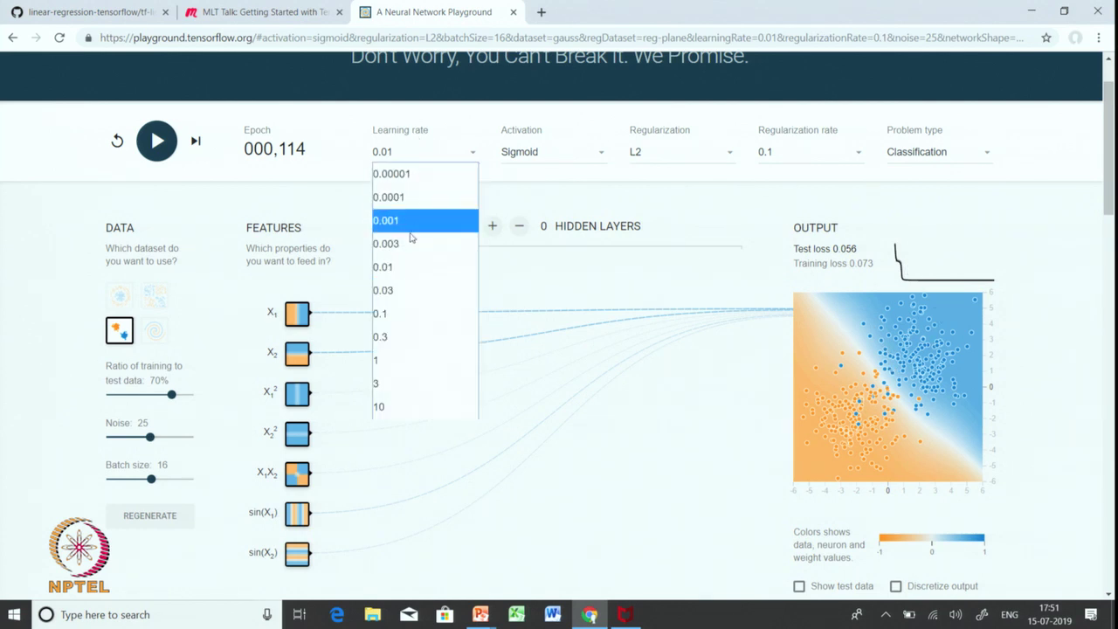
{"action": "left_click", "coordinate": [393, 240]}
{"action": "left_click", "coordinate": [116, 141]}
{"action": "left_click", "coordinate": [156, 144]}
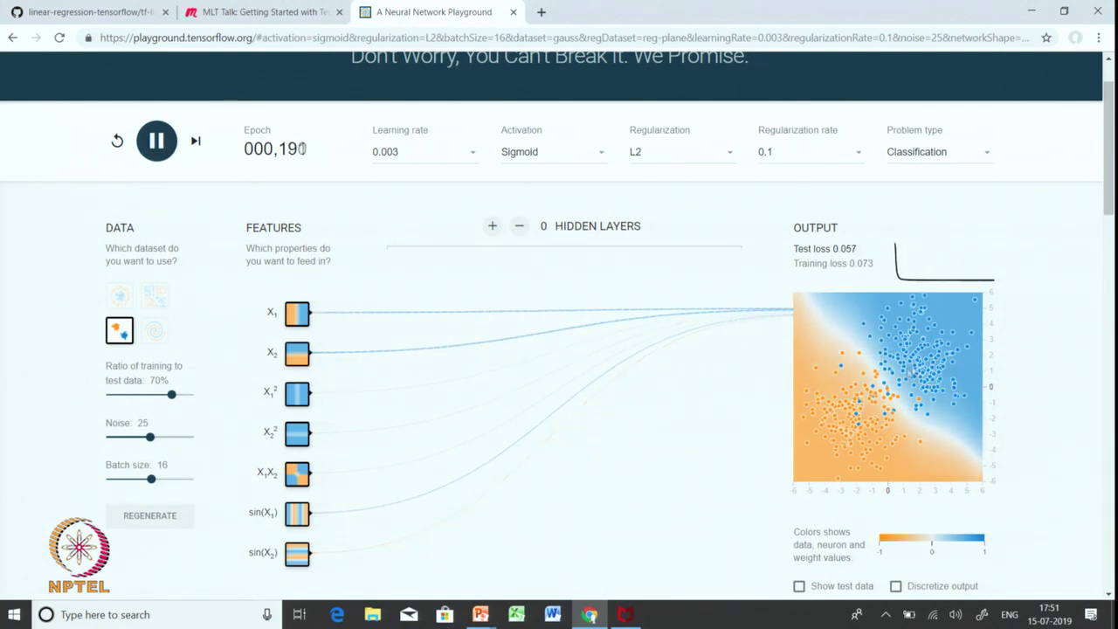
{"action": "mouse_move", "coordinate": [737, 325]}
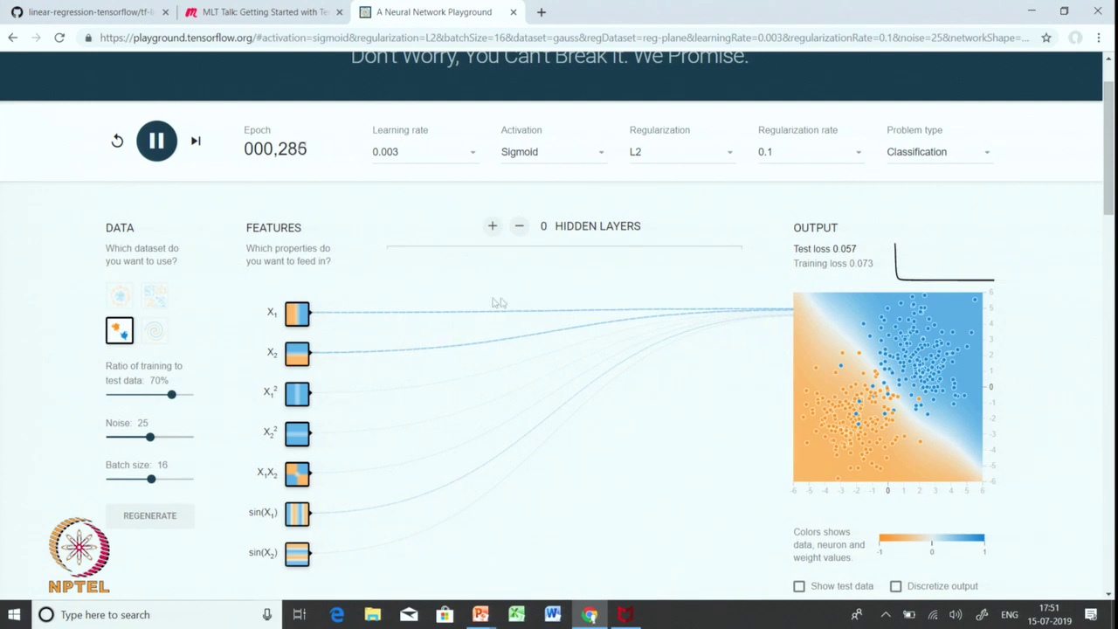
{"action": "left_click", "coordinate": [152, 142]}
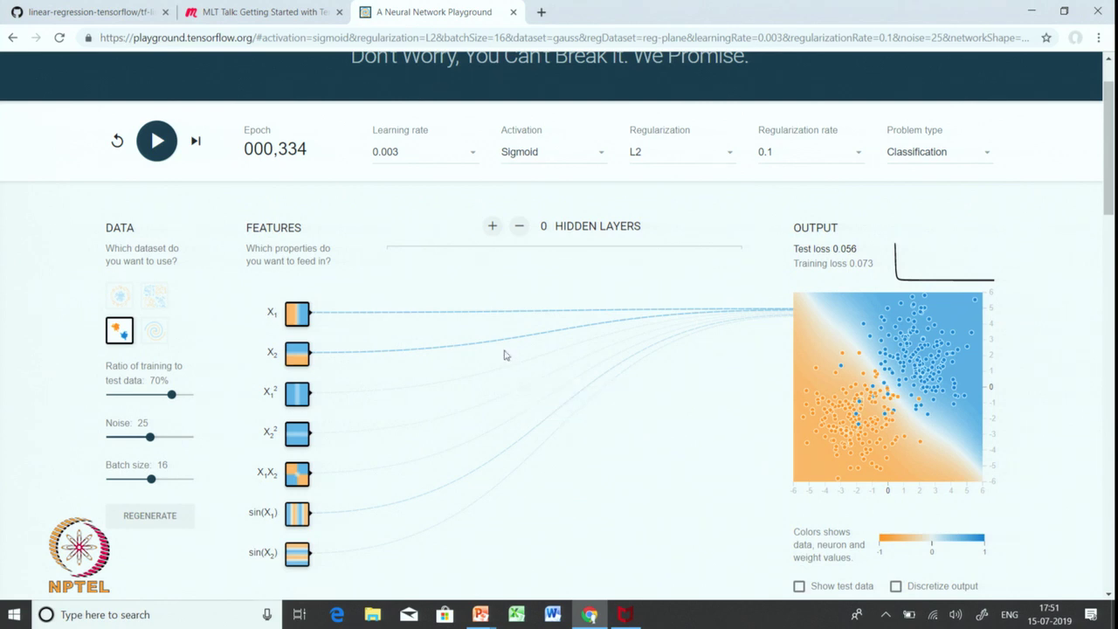
{"action": "mouse_move", "coordinate": [505, 317]}
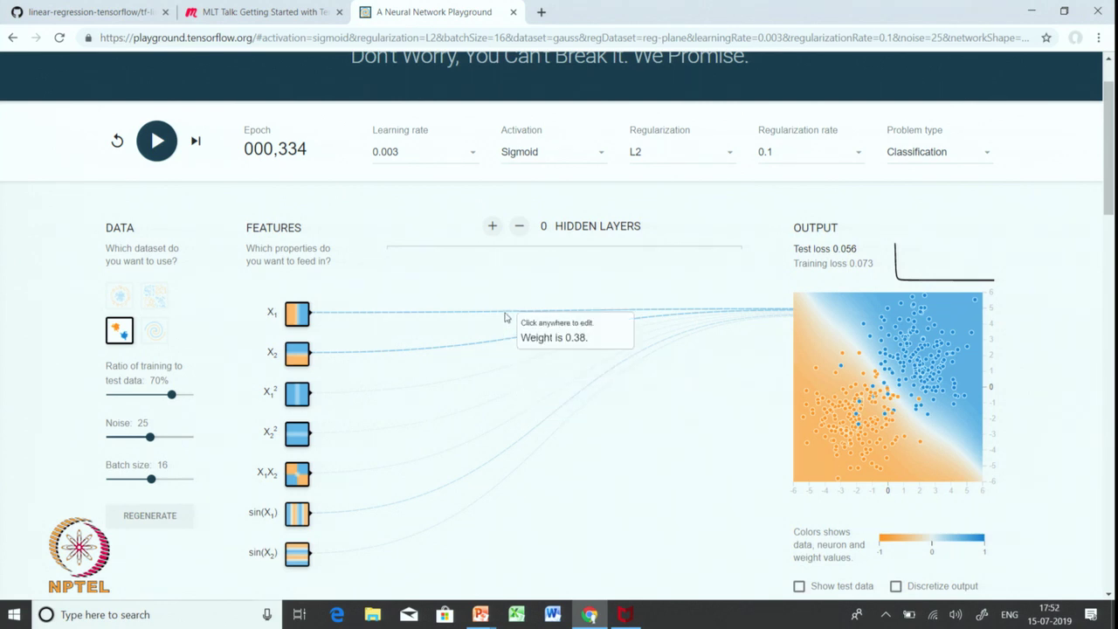
Switch the regularization to L1 and train the reset network, pausing around epoch 135.
{"action": "left_click", "coordinate": [663, 158]}
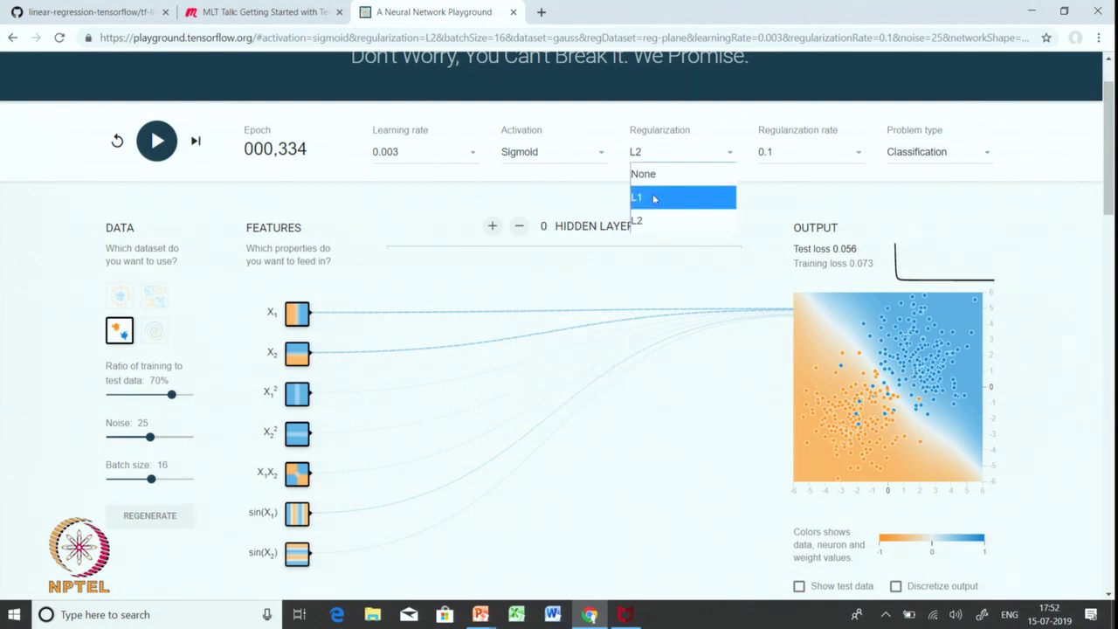
{"action": "left_click", "coordinate": [653, 198]}
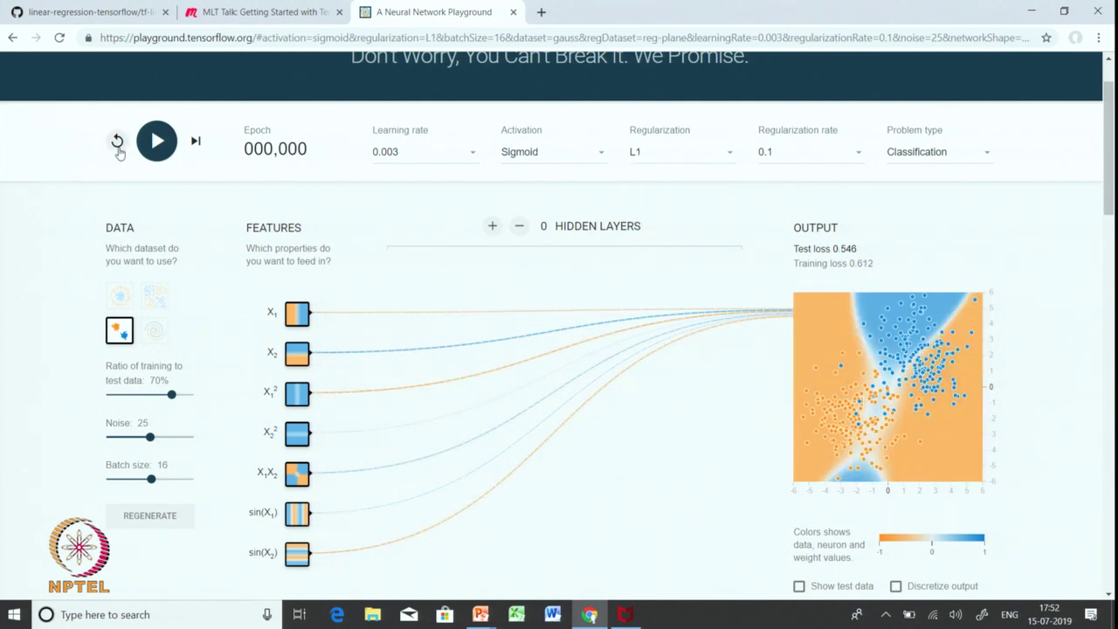
{"action": "left_click", "coordinate": [117, 142]}
{"action": "left_click", "coordinate": [158, 145]}
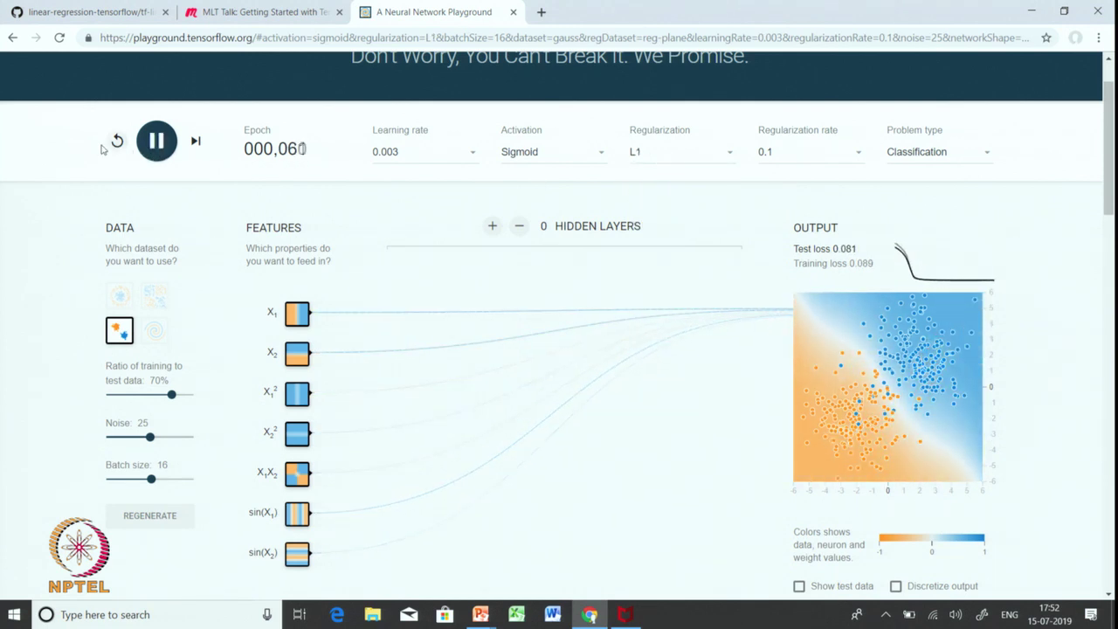
{"action": "left_click", "coordinate": [158, 147]}
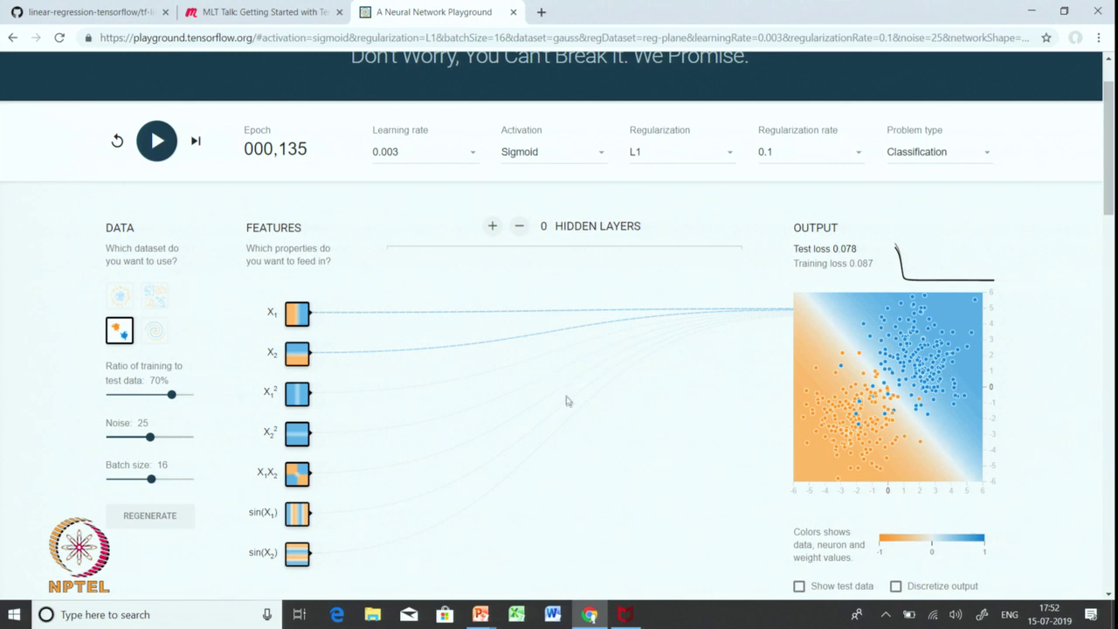
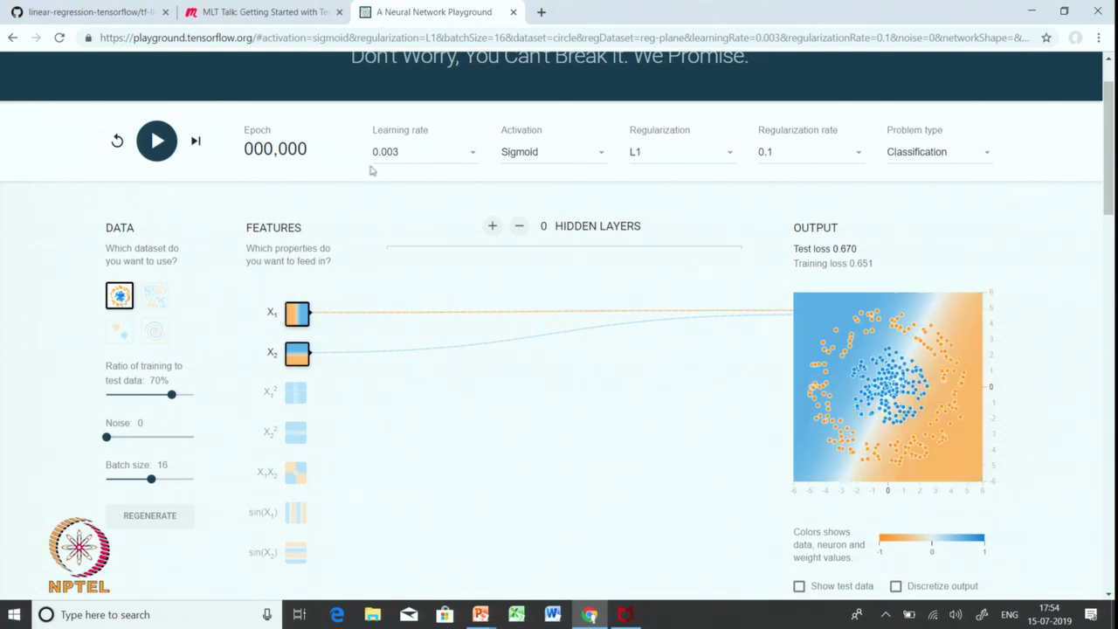
Train the reset network on the circle dataset with only the X1 and X2 features, pausing around epoch 129.
{"action": "left_click", "coordinate": [118, 144]}
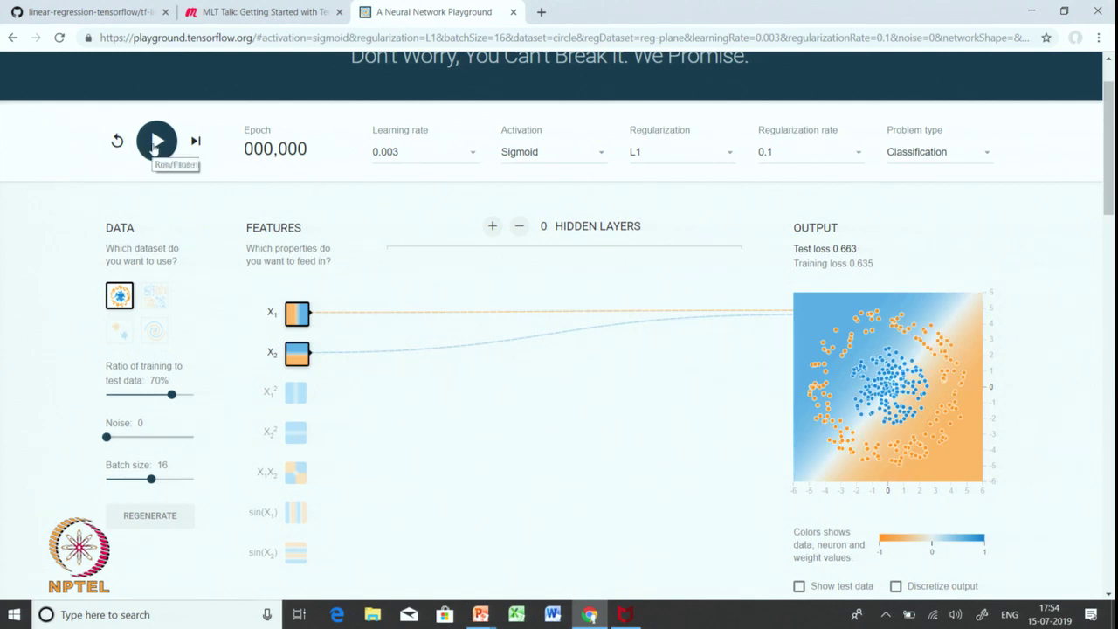
{"action": "left_click", "coordinate": [157, 143]}
{"action": "left_click", "coordinate": [155, 142]}
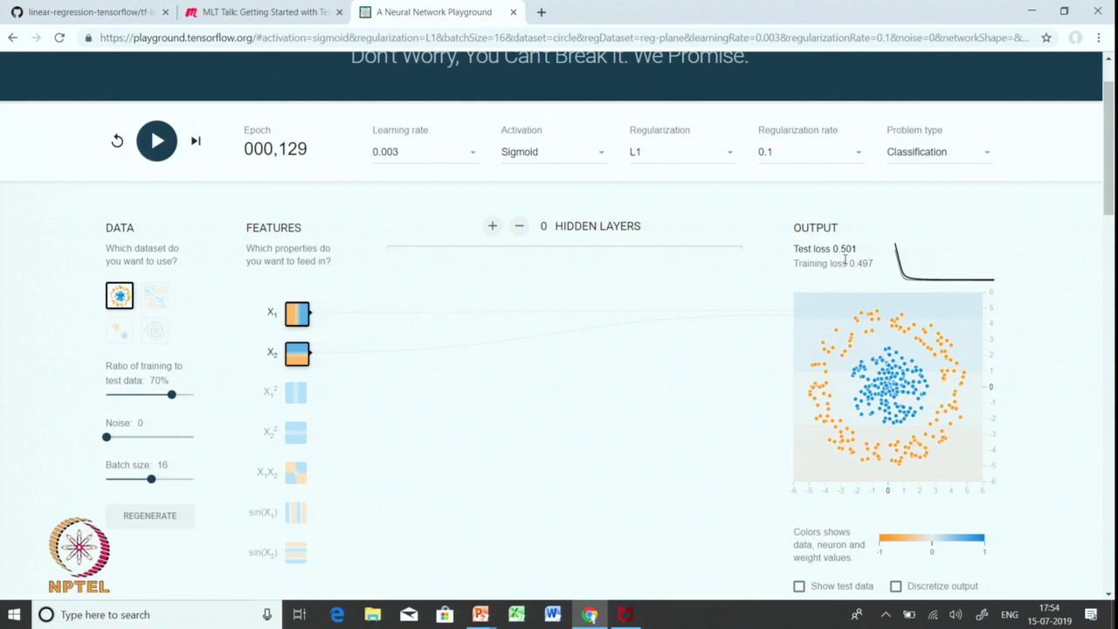
Add the X1², X2² and X1X2 features and train the reset network on the circle data until about epoch 1,289.
{"action": "left_click", "coordinate": [297, 393]}
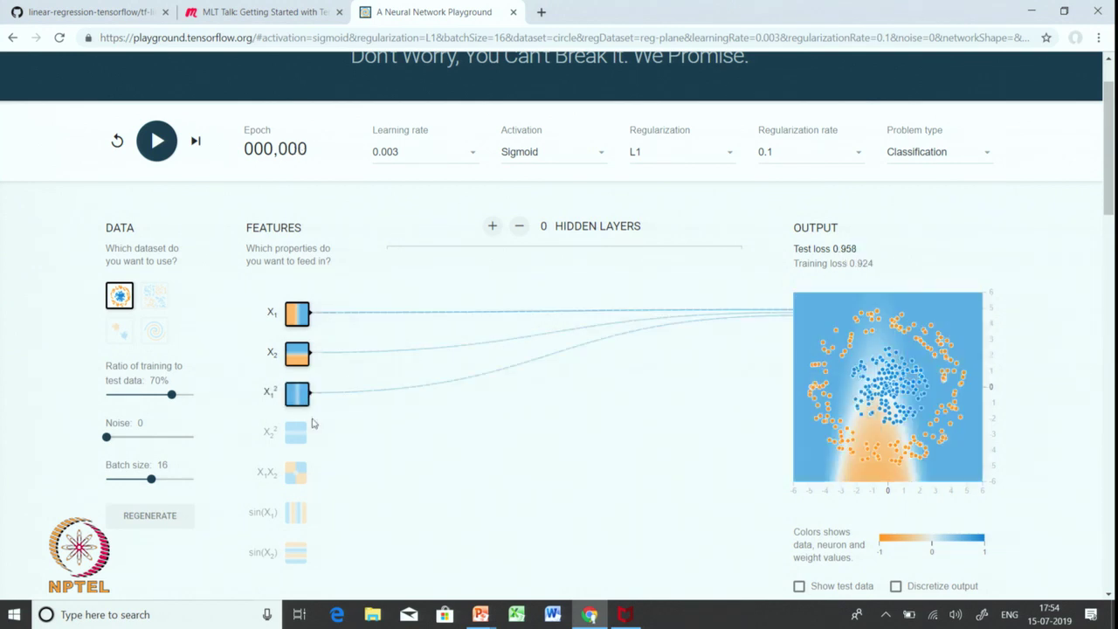
{"action": "left_click", "coordinate": [297, 437]}
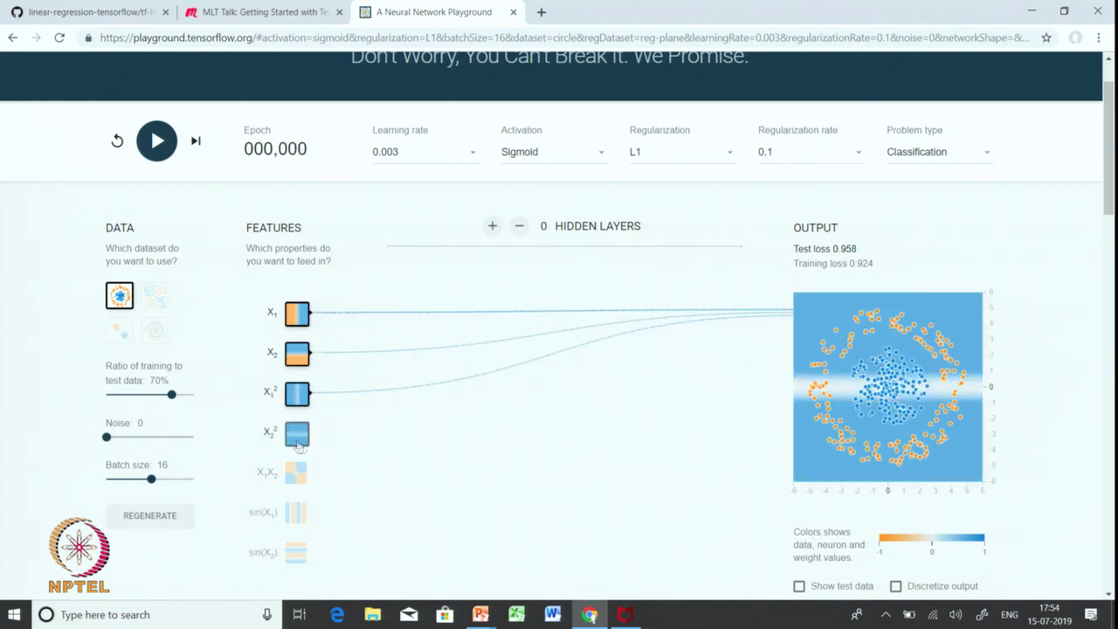
{"action": "left_click", "coordinate": [298, 476]}
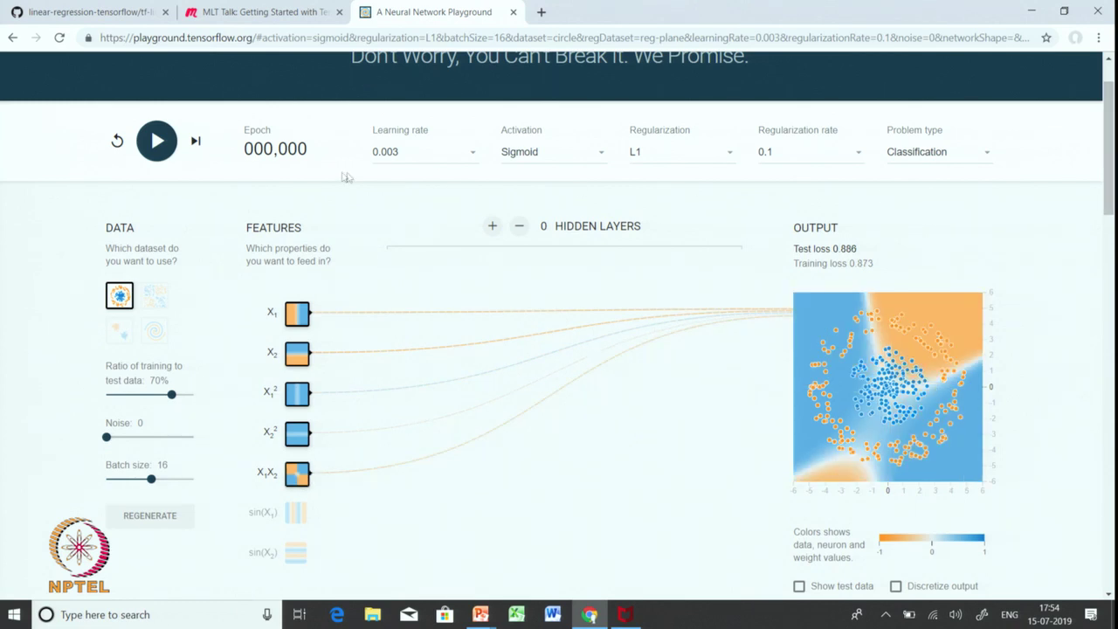
{"action": "left_click", "coordinate": [118, 142]}
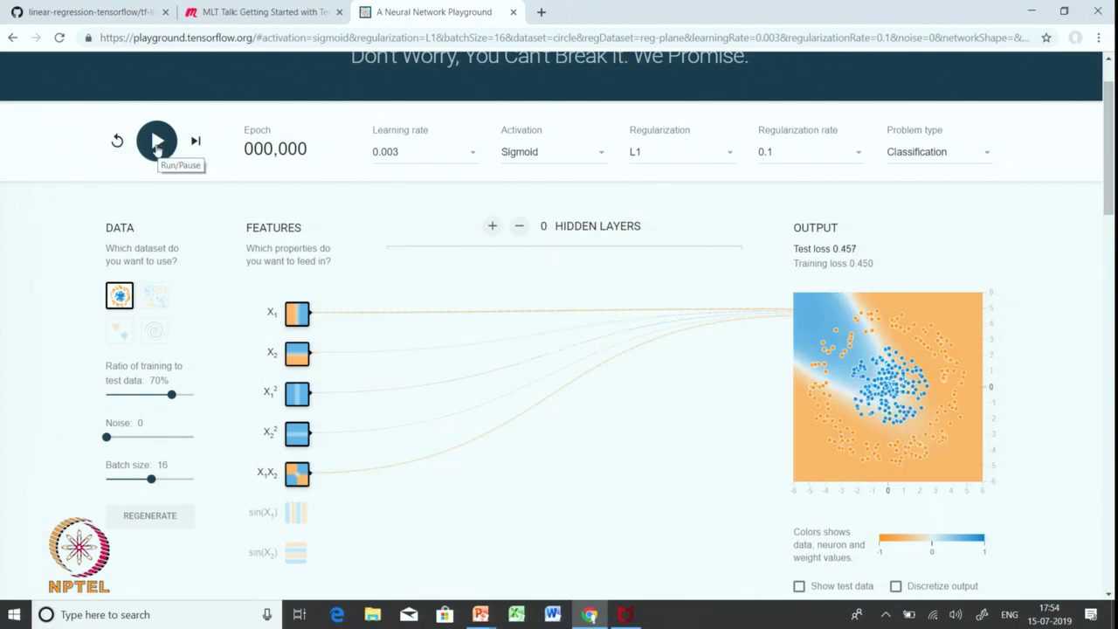
{"action": "left_click", "coordinate": [156, 144]}
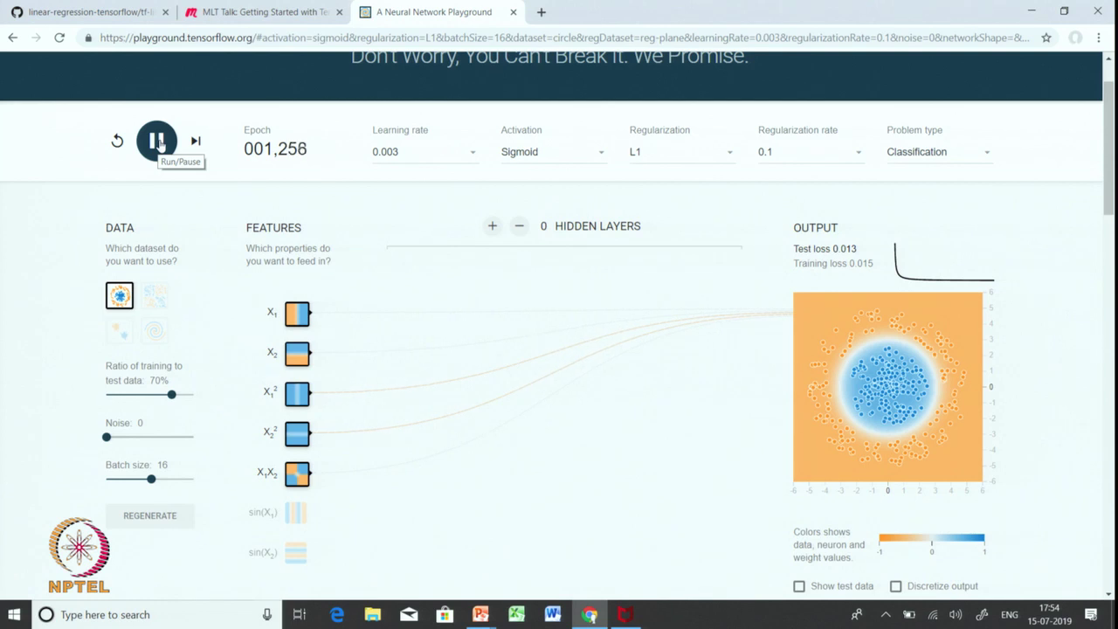
{"action": "left_click", "coordinate": [158, 143]}
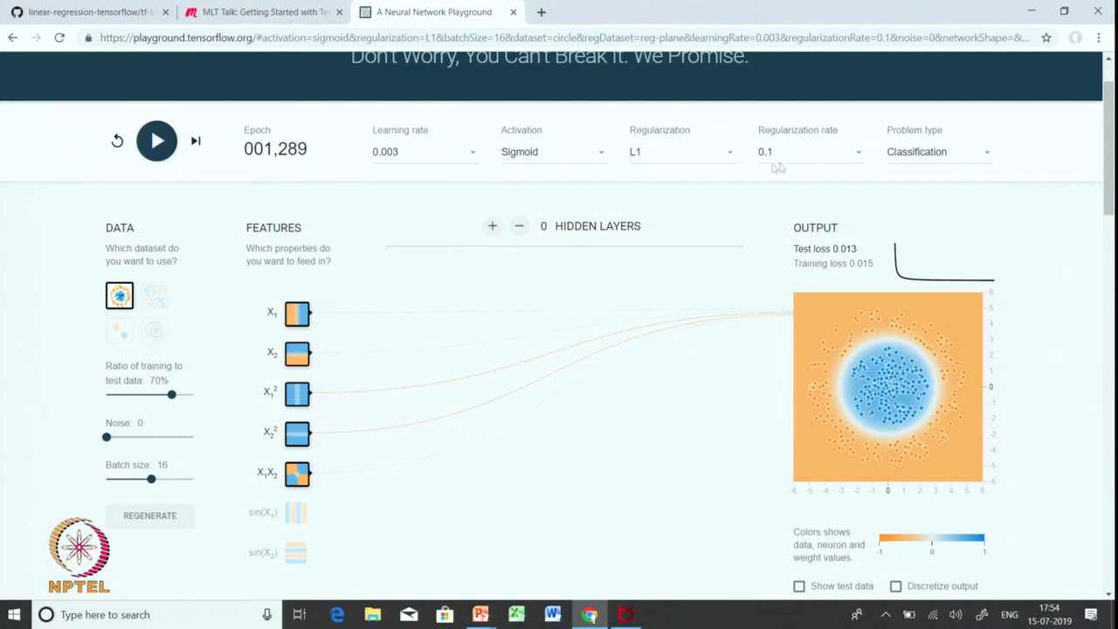
Reset and retrain the circle network with L1 regularization at rate 0.1, pausing around epoch 696, and inspect the feature connections' weights.
{"action": "left_click", "coordinate": [696, 157]}
{"action": "left_click", "coordinate": [696, 157]}
{"action": "left_click", "coordinate": [767, 153]}
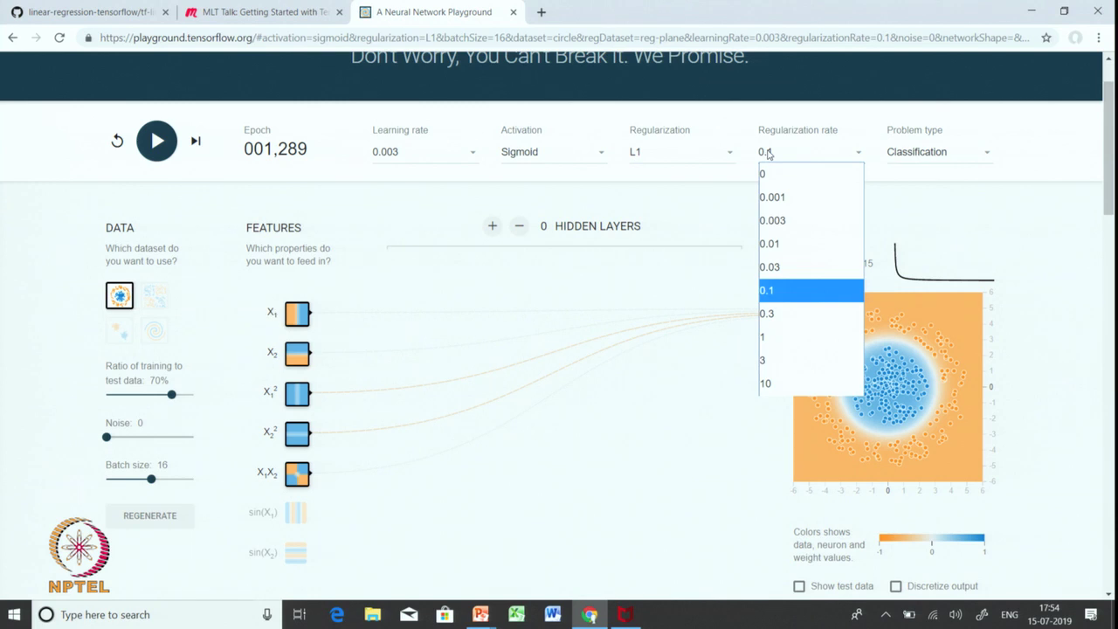
{"action": "left_click", "coordinate": [782, 290]}
{"action": "left_click", "coordinate": [117, 141]}
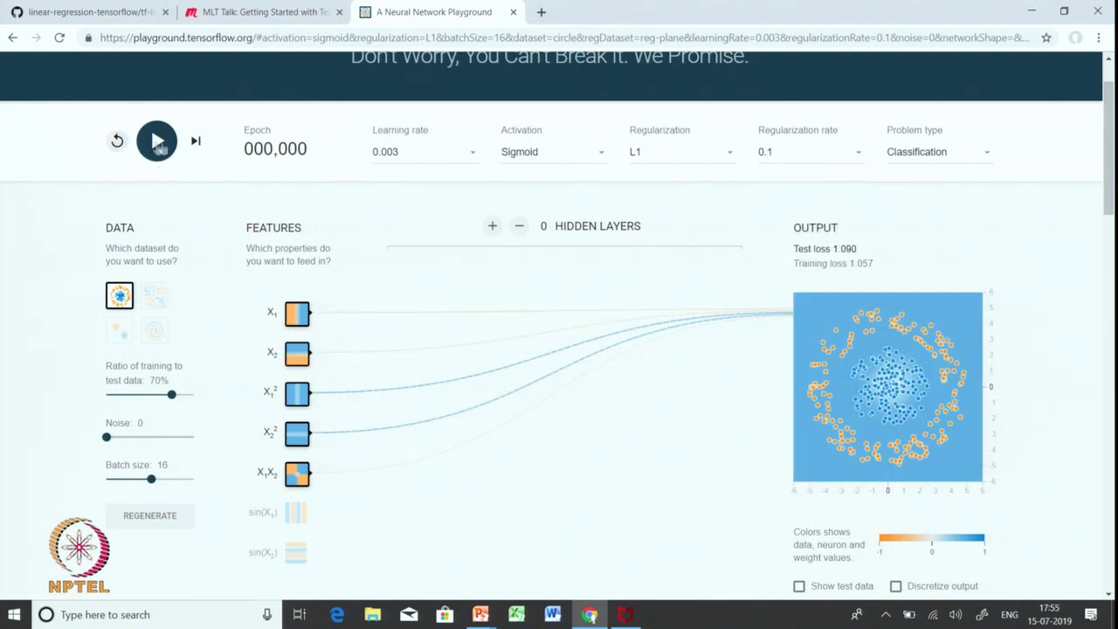
{"action": "left_click", "coordinate": [159, 145]}
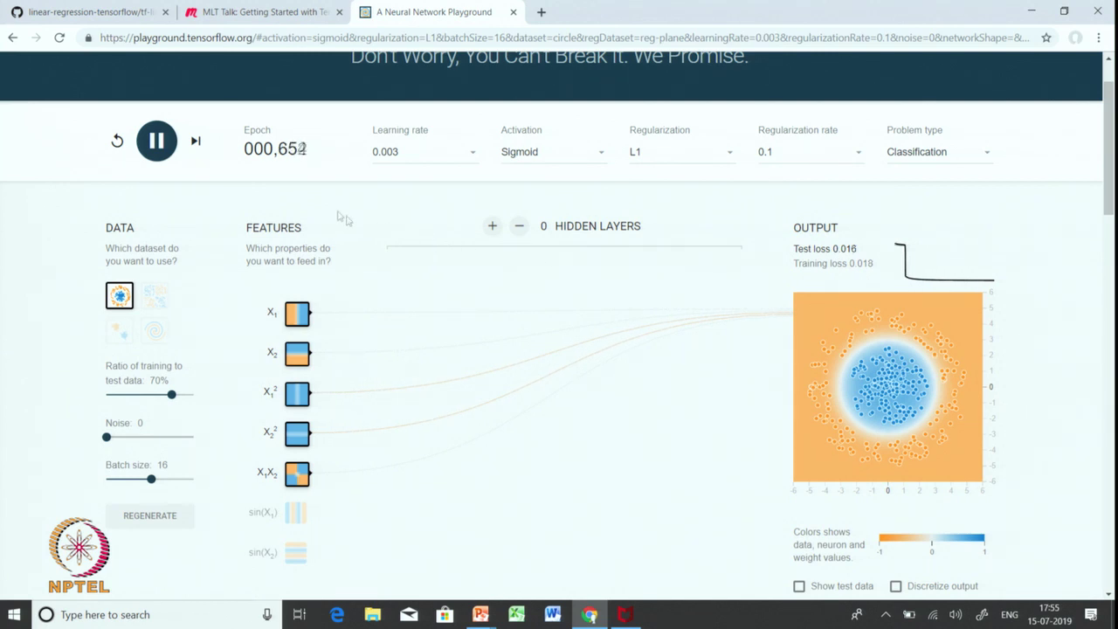
{"action": "left_click", "coordinate": [154, 145]}
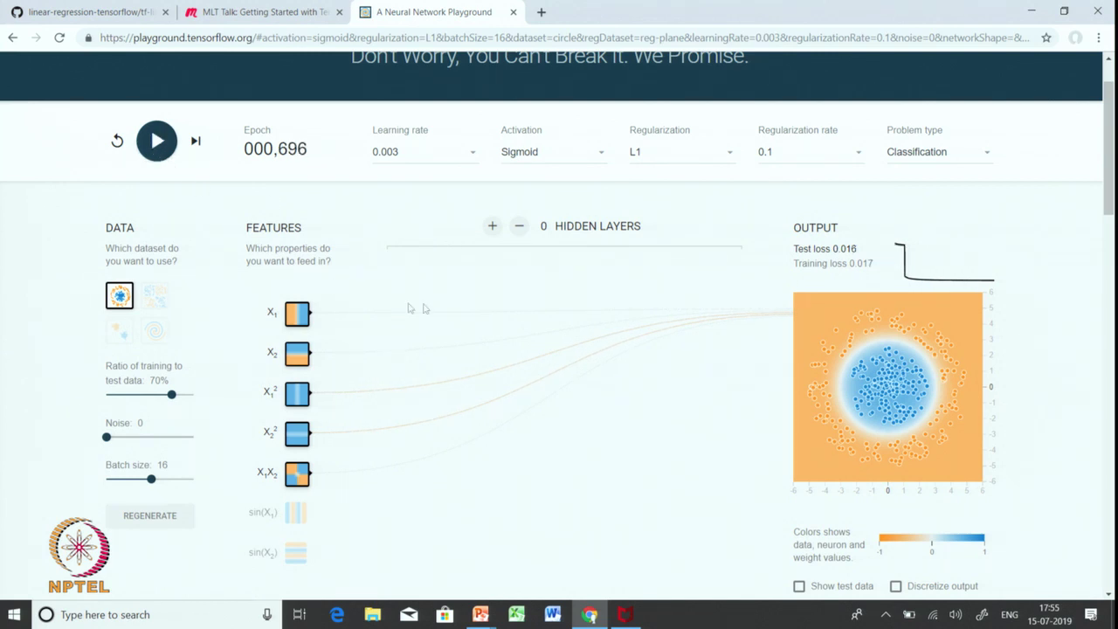
{"action": "mouse_move", "coordinate": [394, 319]}
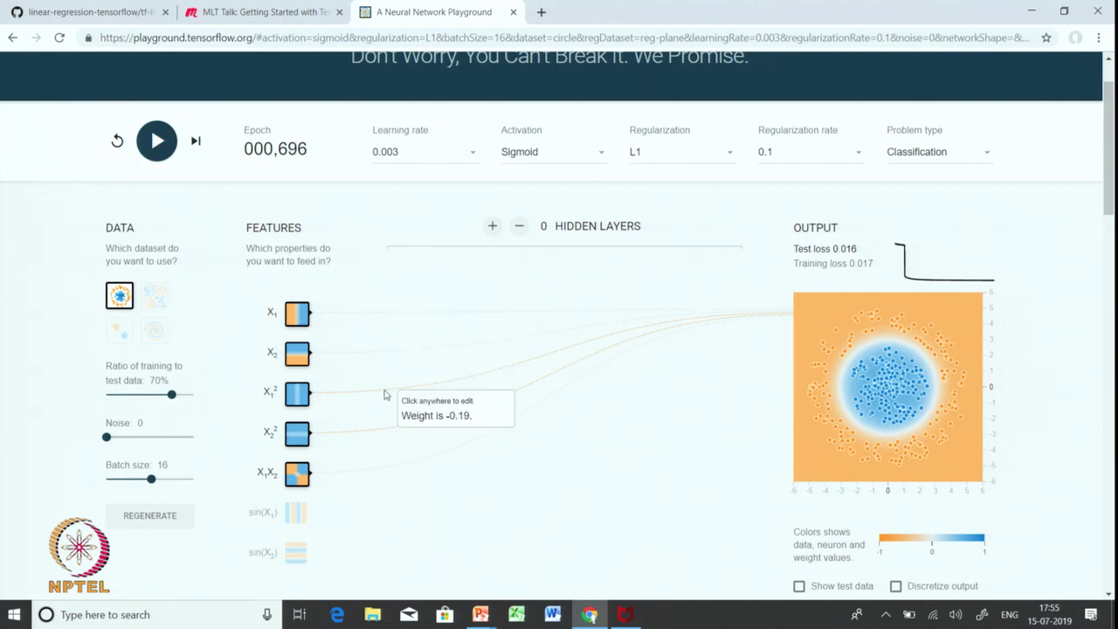
{"action": "mouse_move", "coordinate": [384, 434]}
{"action": "mouse_move", "coordinate": [393, 469]}
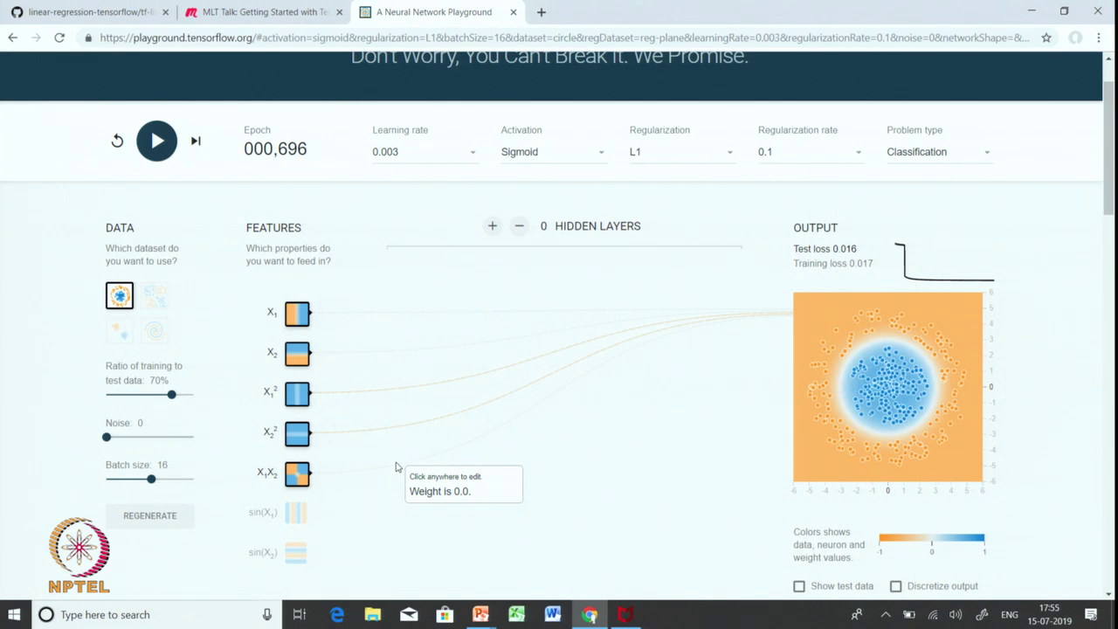
{"action": "mouse_move", "coordinate": [288, 319]}
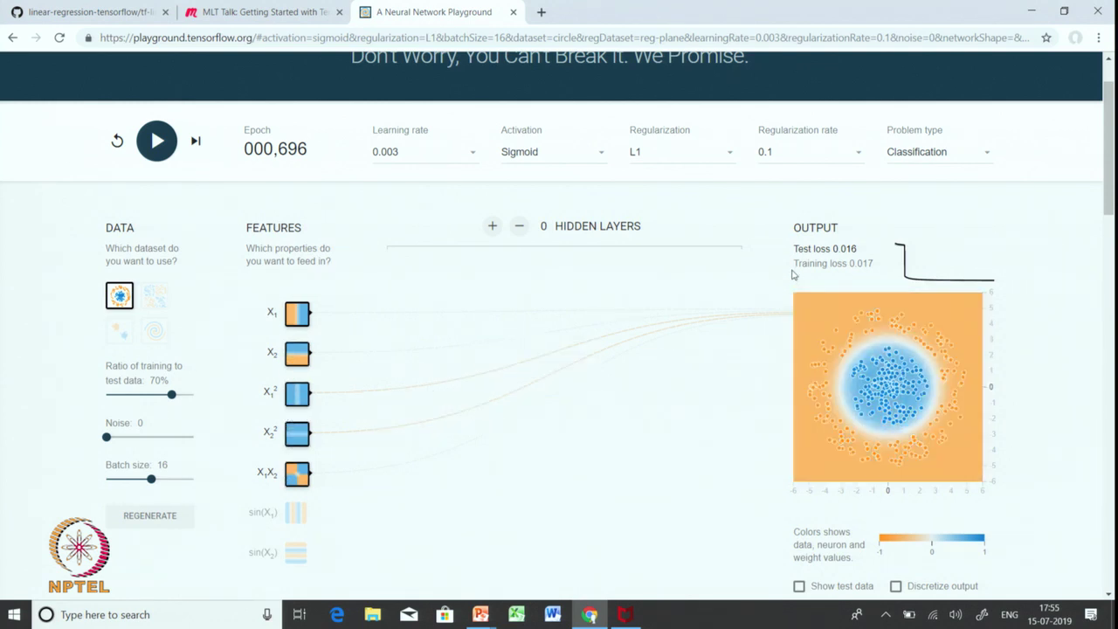
{"action": "mouse_move", "coordinate": [445, 384]}
Switch the regularization to L2, train the reset network until about epoch 395, and inspect the X1 and X2 connections' weights.
{"action": "left_click", "coordinate": [680, 157]}
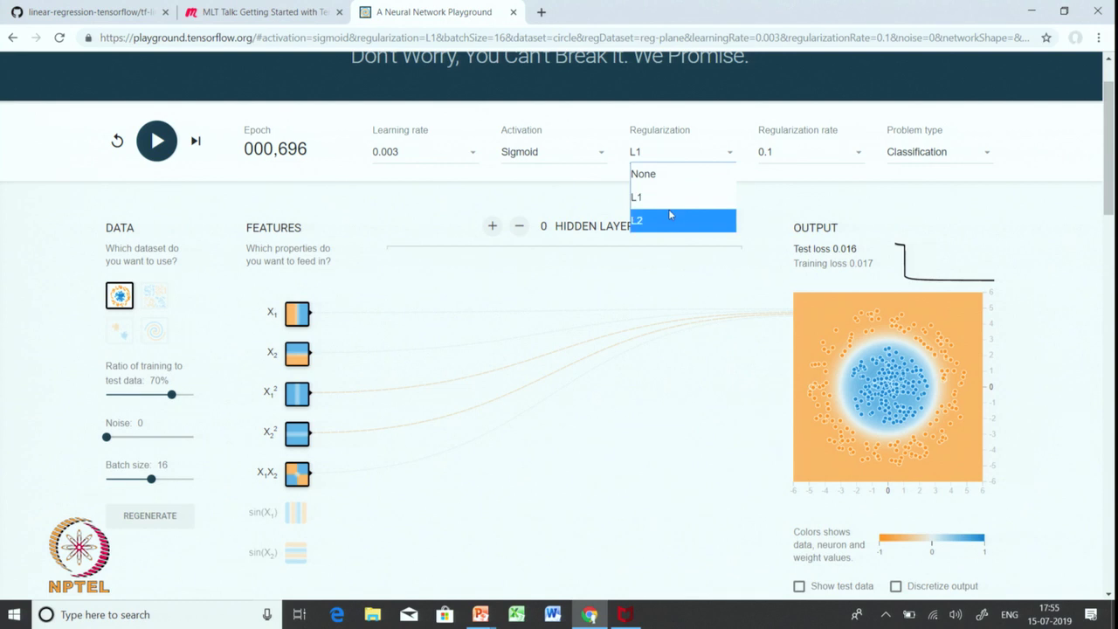
{"action": "left_click", "coordinate": [670, 215]}
{"action": "left_click", "coordinate": [118, 140]}
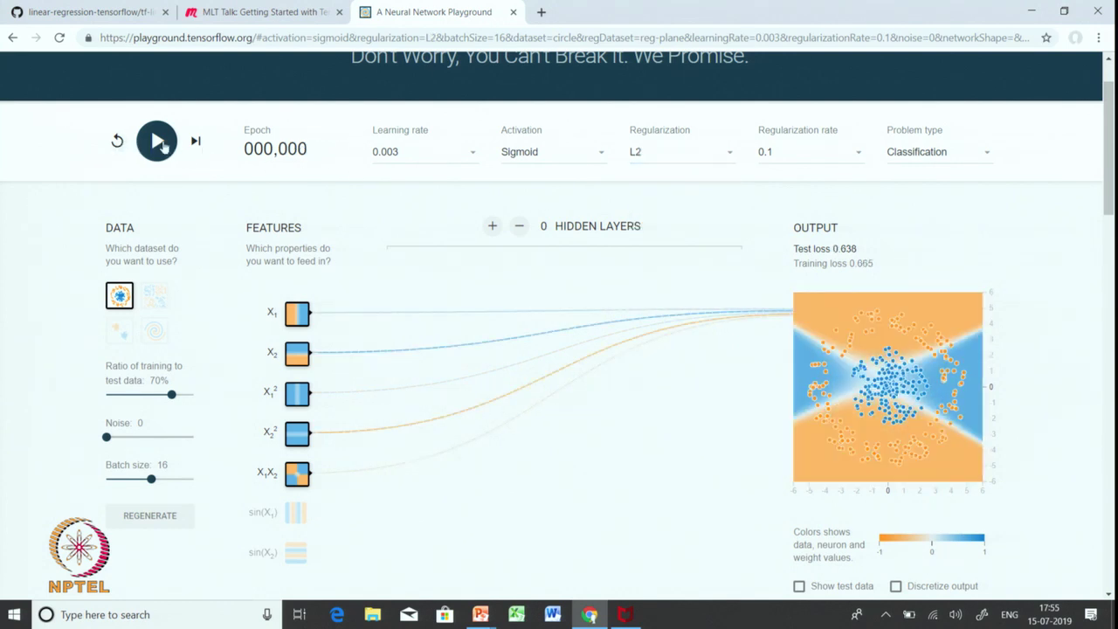
{"action": "left_click", "coordinate": [159, 143]}
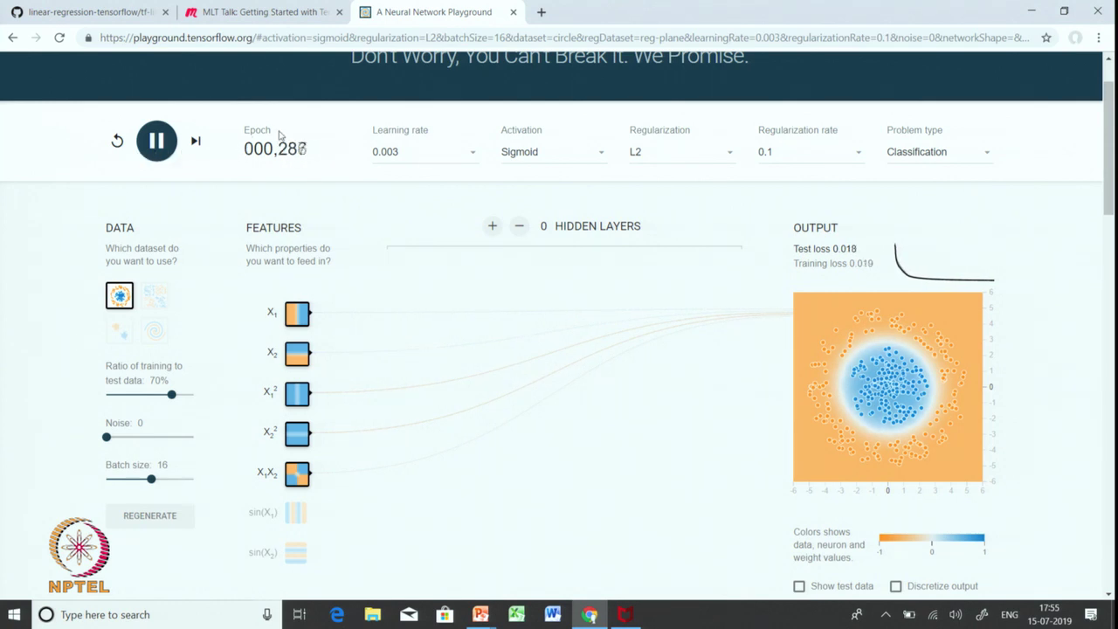
{"action": "left_click", "coordinate": [153, 151]}
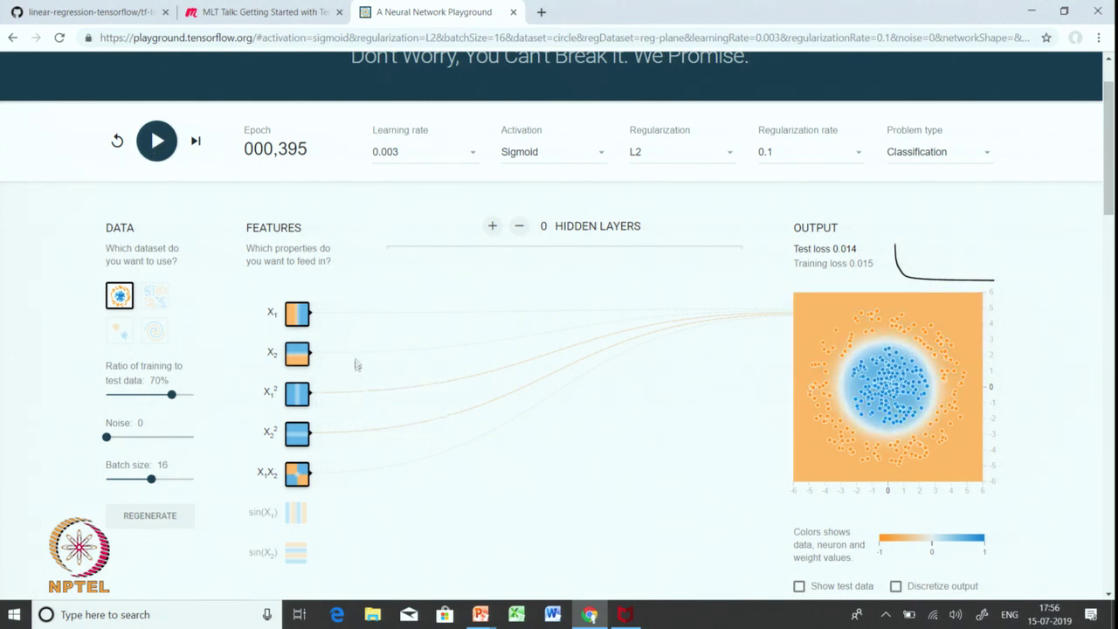
{"action": "mouse_move", "coordinate": [348, 320]}
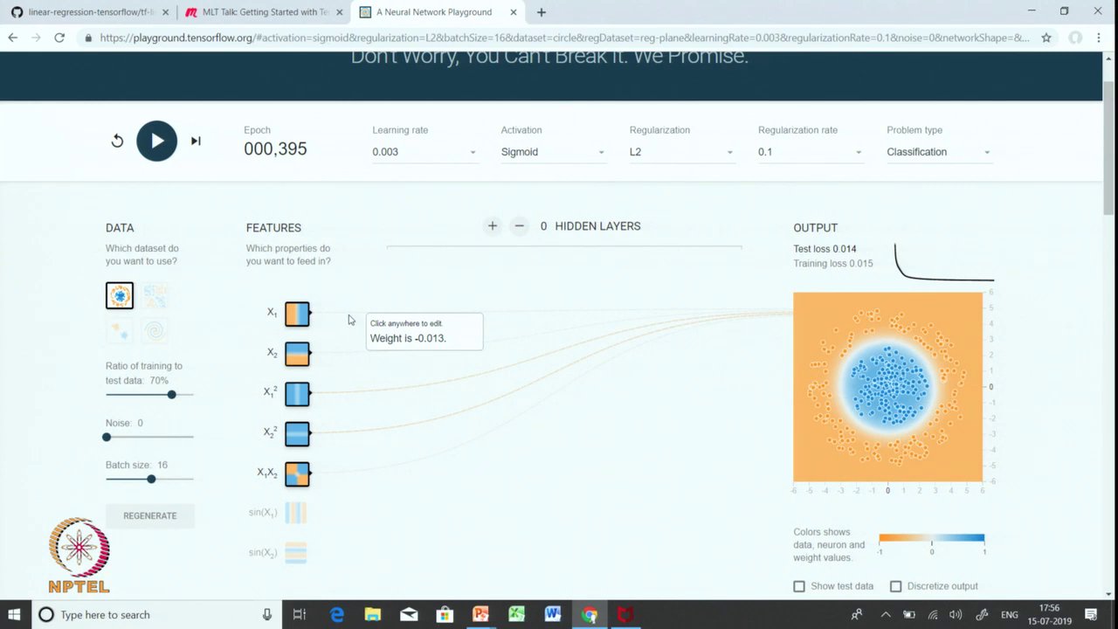
{"action": "mouse_move", "coordinate": [348, 359]}
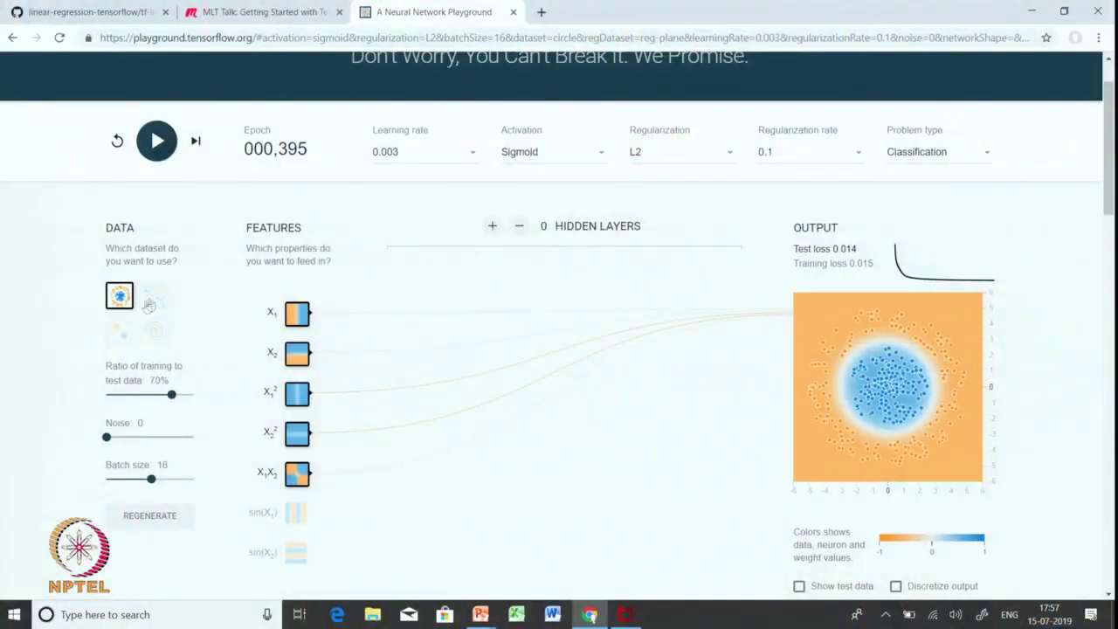
Select the XOR dataset, train with L2 regularization until about epoch 345, and inspect the X1X2 and X1² connections' weights.
{"action": "left_click", "coordinate": [150, 302]}
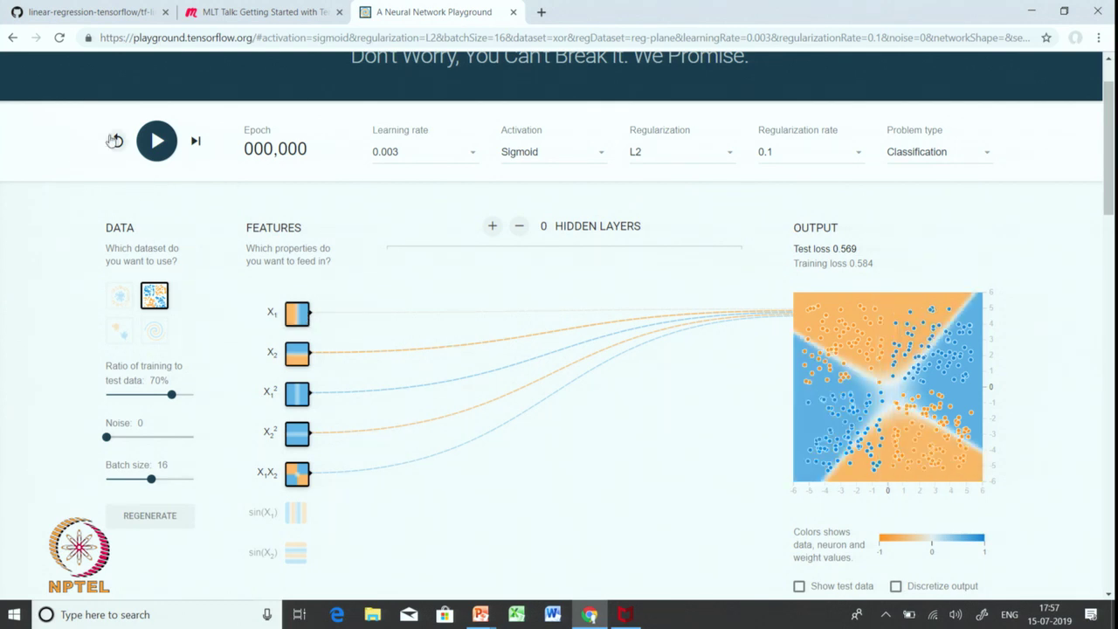
{"action": "left_click", "coordinate": [164, 153]}
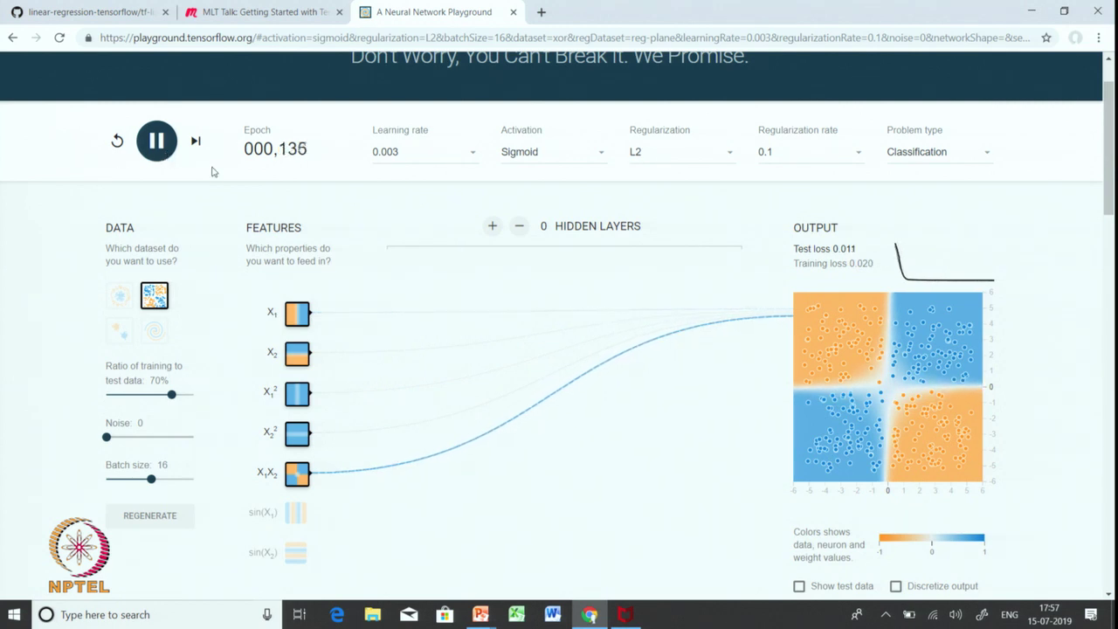
{"action": "left_click", "coordinate": [156, 145]}
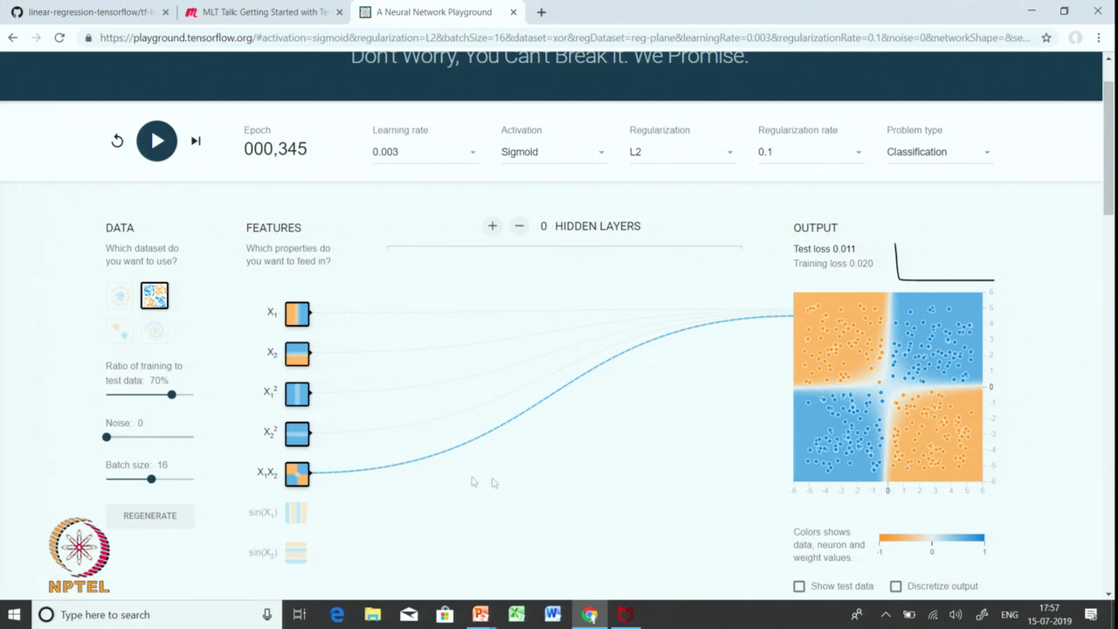
{"action": "mouse_move", "coordinate": [381, 470]}
{"action": "mouse_move", "coordinate": [406, 395]}
Set the regularization to None, train the reset network on the XOR data until about epoch 158, and inspect the X1X2 connection's weight.
{"action": "left_click", "coordinate": [666, 157]}
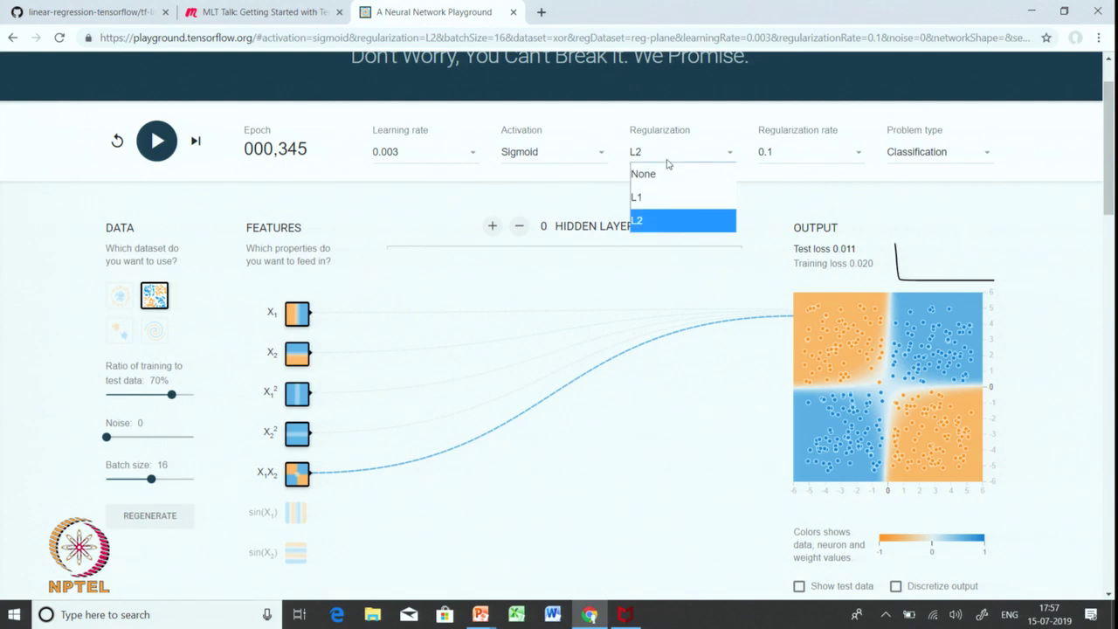
{"action": "left_click", "coordinate": [651, 175]}
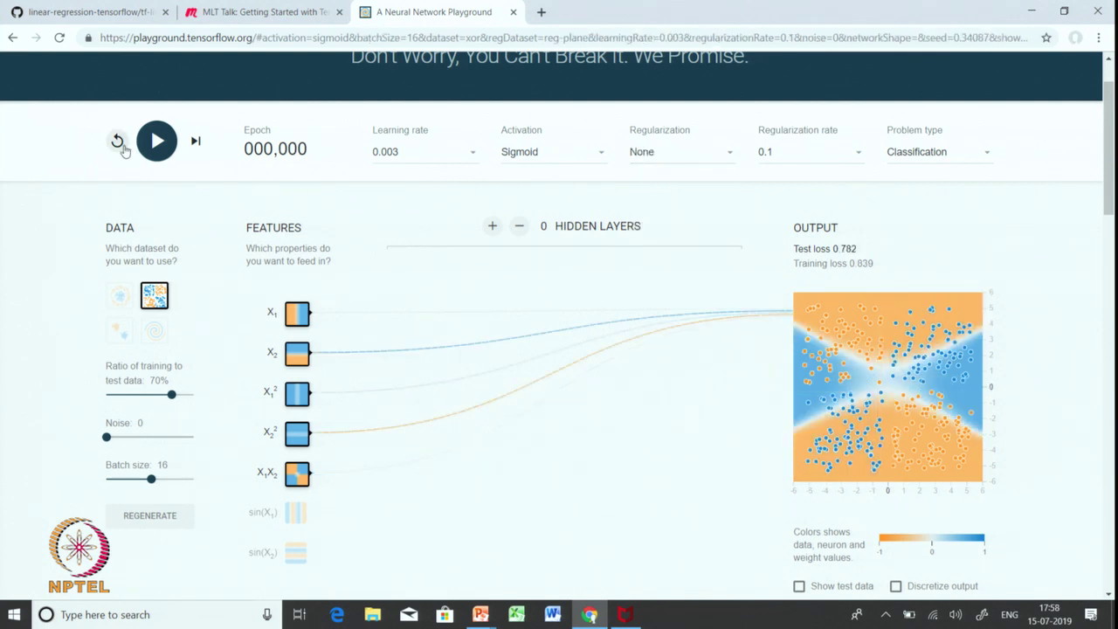
{"action": "left_click", "coordinate": [117, 140]}
{"action": "left_click", "coordinate": [156, 144]}
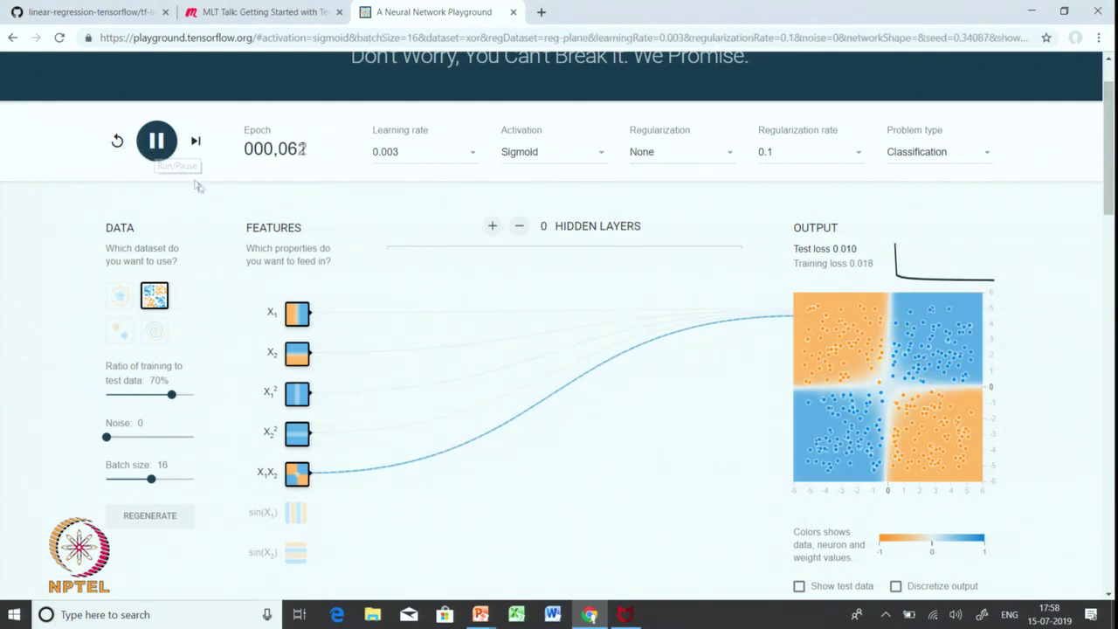
{"action": "left_click", "coordinate": [170, 149]}
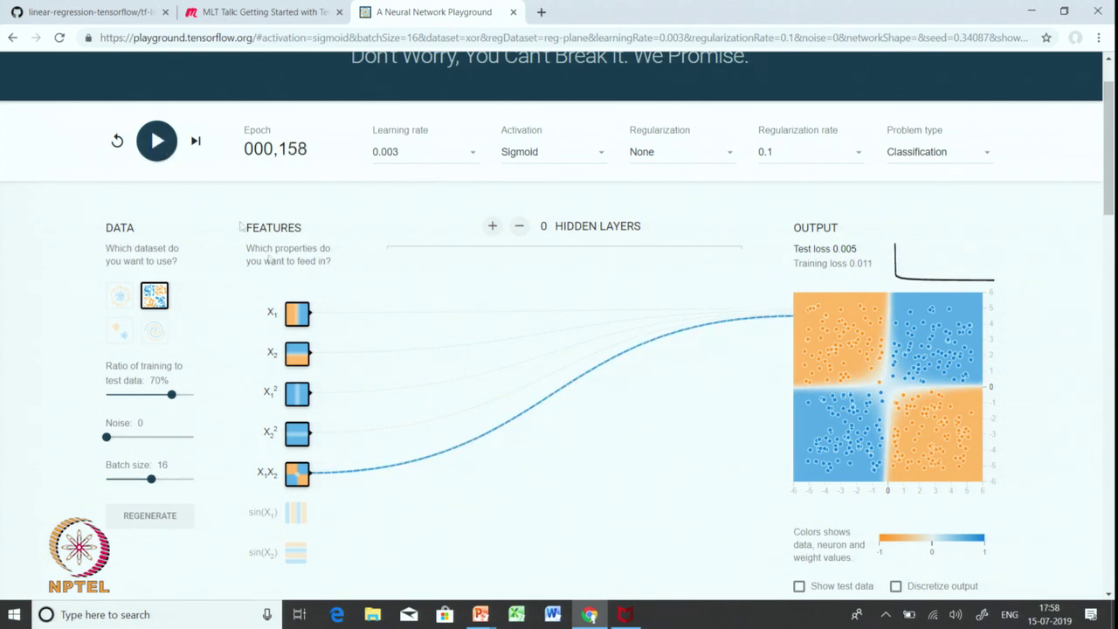
{"action": "mouse_move", "coordinate": [465, 448]}
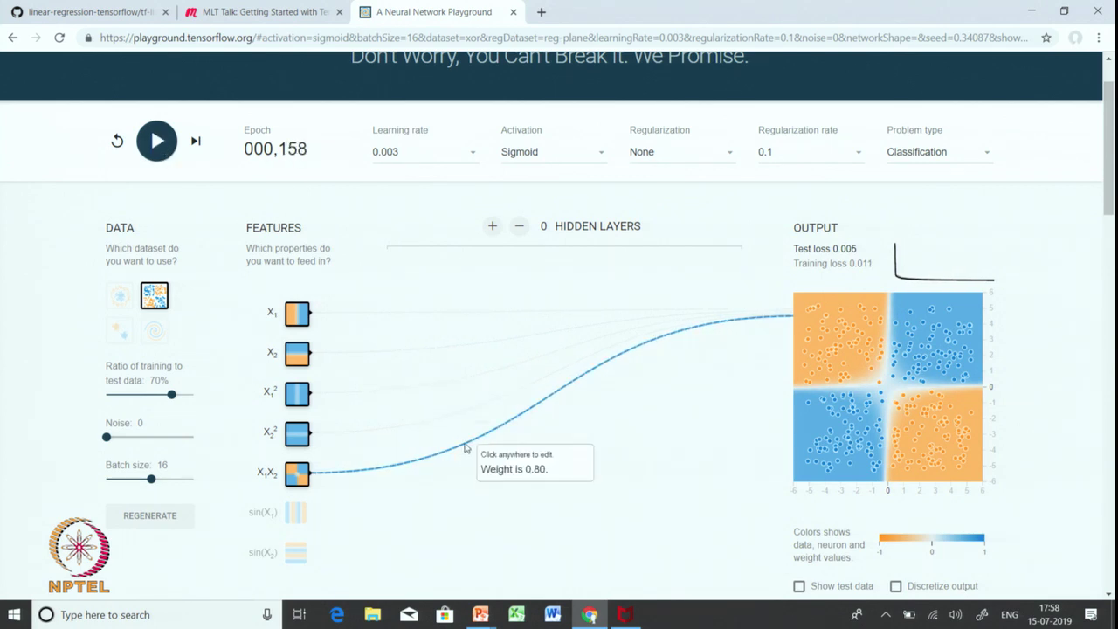
Set the regularization to L1, train on the XOR data until about epoch 147, and inspect the X1 and X1X2 connections' weights.
{"action": "left_click", "coordinate": [666, 156]}
{"action": "left_click", "coordinate": [651, 199]}
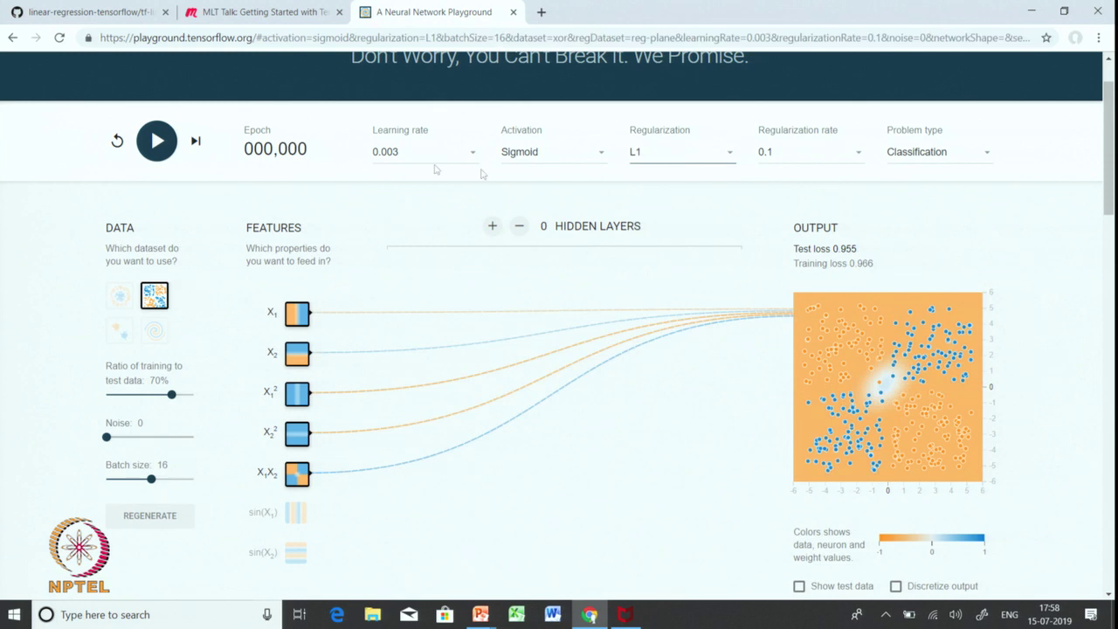
{"action": "left_click", "coordinate": [157, 149]}
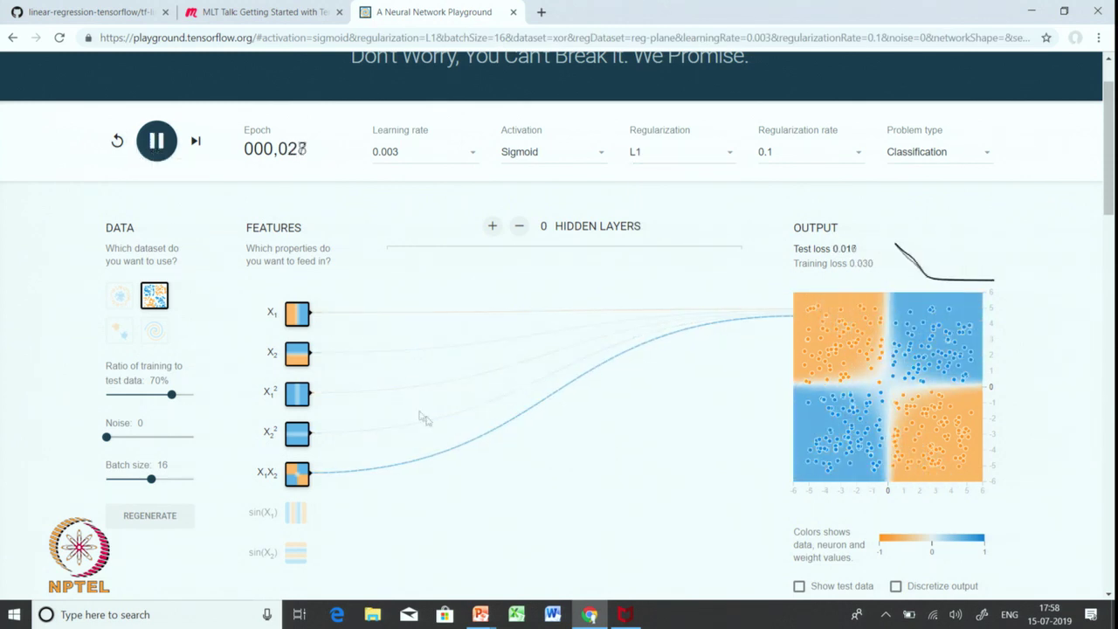
{"action": "left_click", "coordinate": [157, 142]}
{"action": "mouse_move", "coordinate": [477, 315]}
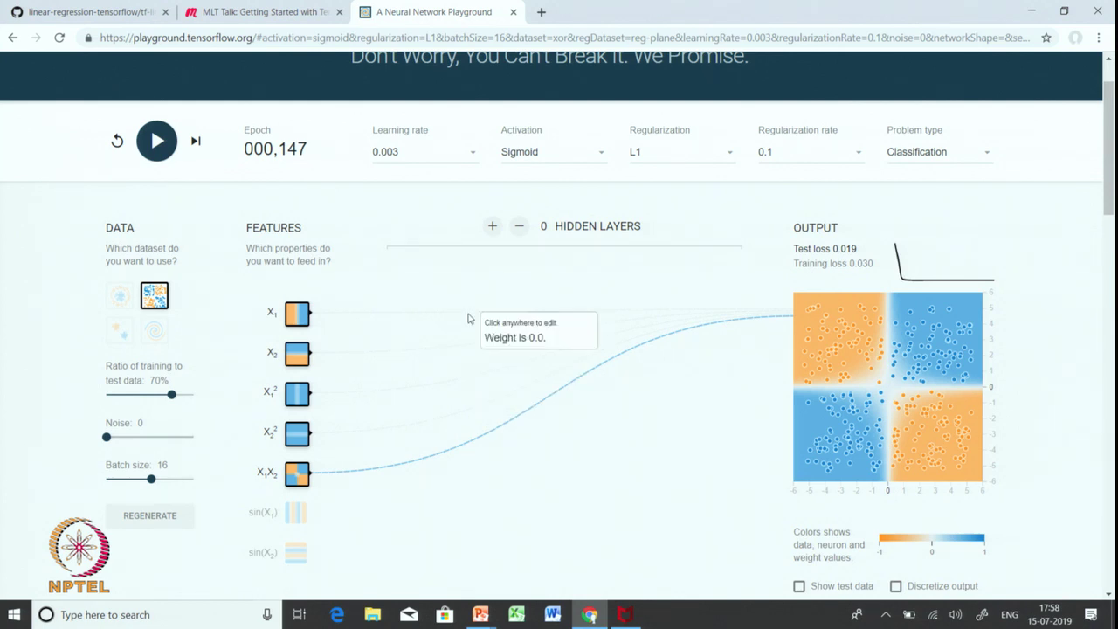
{"action": "mouse_move", "coordinate": [494, 437]}
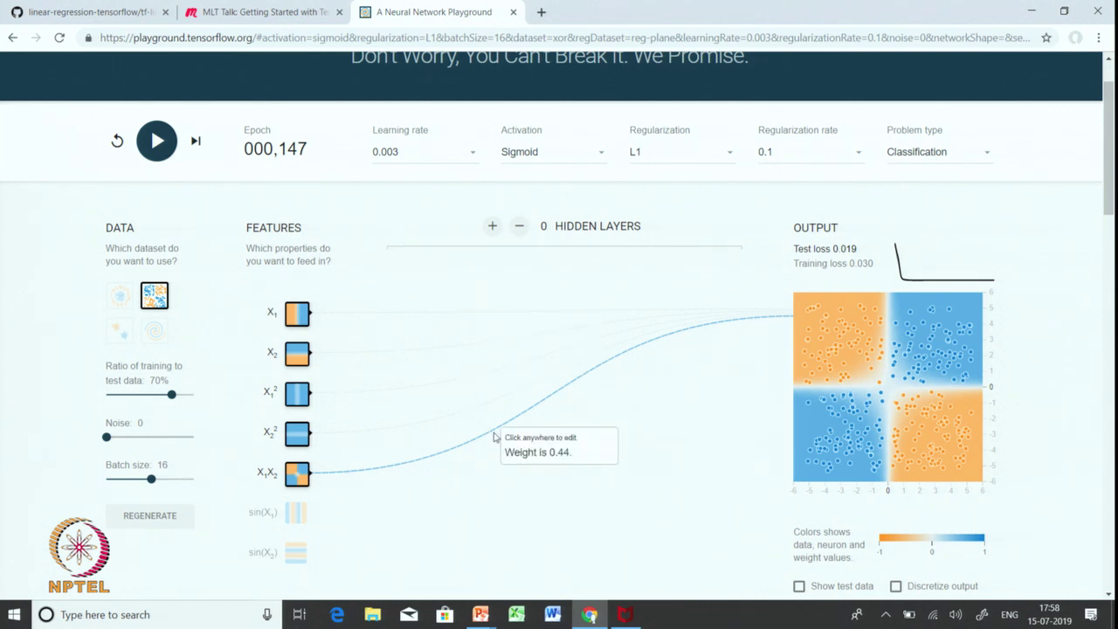